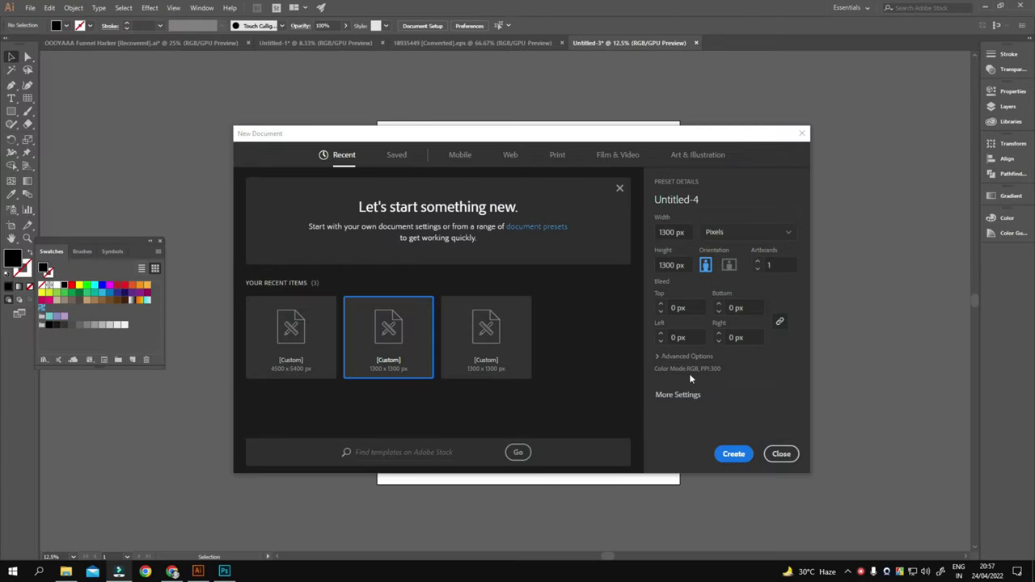
Step: Create the new document and make the Calligraphic brush size follow pen pressure
{"action": "left_click", "coordinate": [683, 356]}
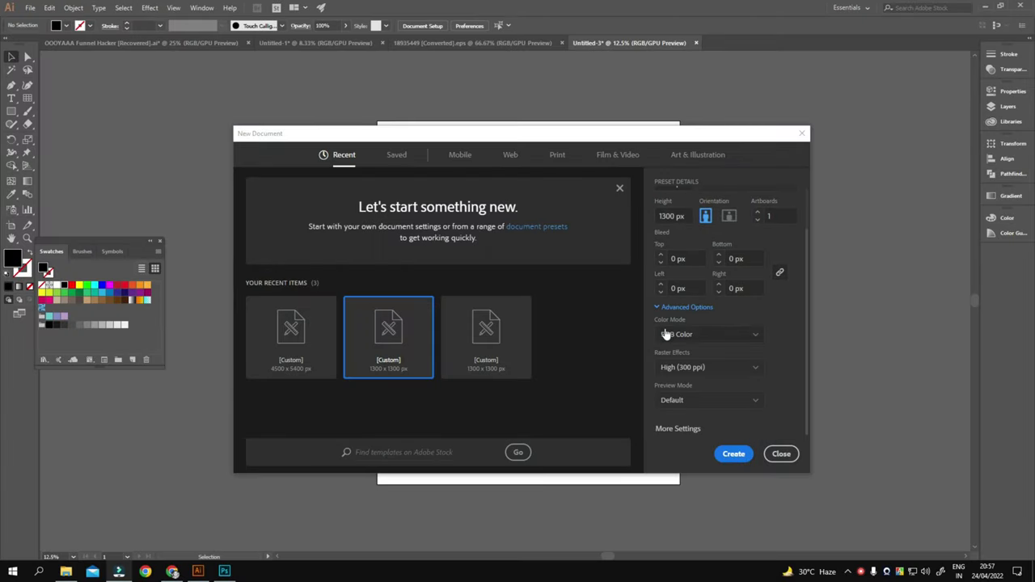
{"action": "key", "text": "Return"}
{"action": "left_click", "coordinate": [282, 27]}
{"action": "left_click", "coordinate": [539, 349]}
{"action": "left_click", "coordinate": [542, 386]}
{"action": "left_click", "coordinate": [580, 372]}
Step: Set a red stroke with no fill and paint a round head circle
{"action": "key", "text": "shift+x"}
{"action": "left_click", "coordinate": [71, 284]}
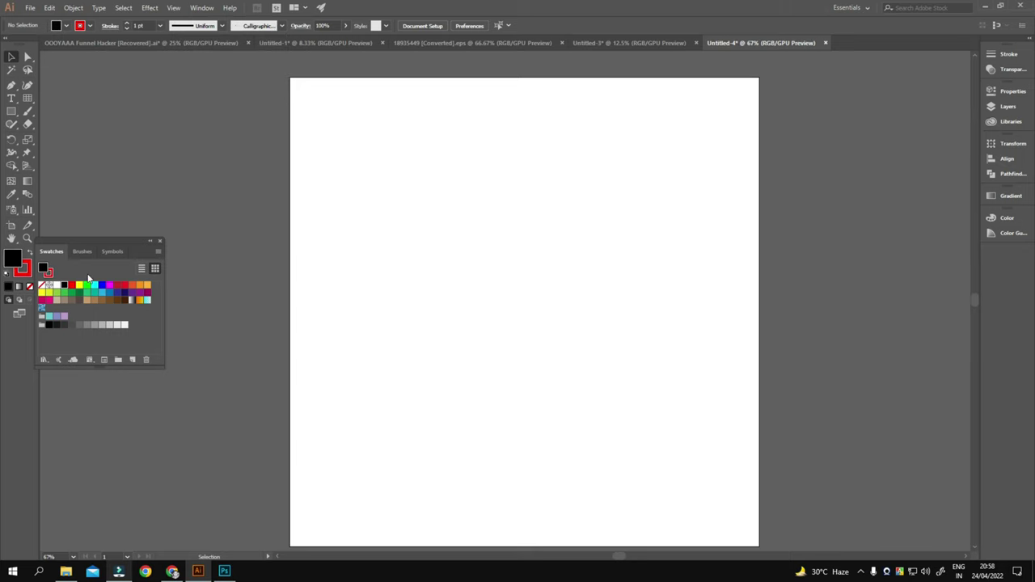
{"action": "left_click", "coordinate": [31, 273]}
{"action": "key", "text": "b"}
{"action": "left_click_drag", "start_coordinate": [414, 299], "coordinate": [457, 243]}
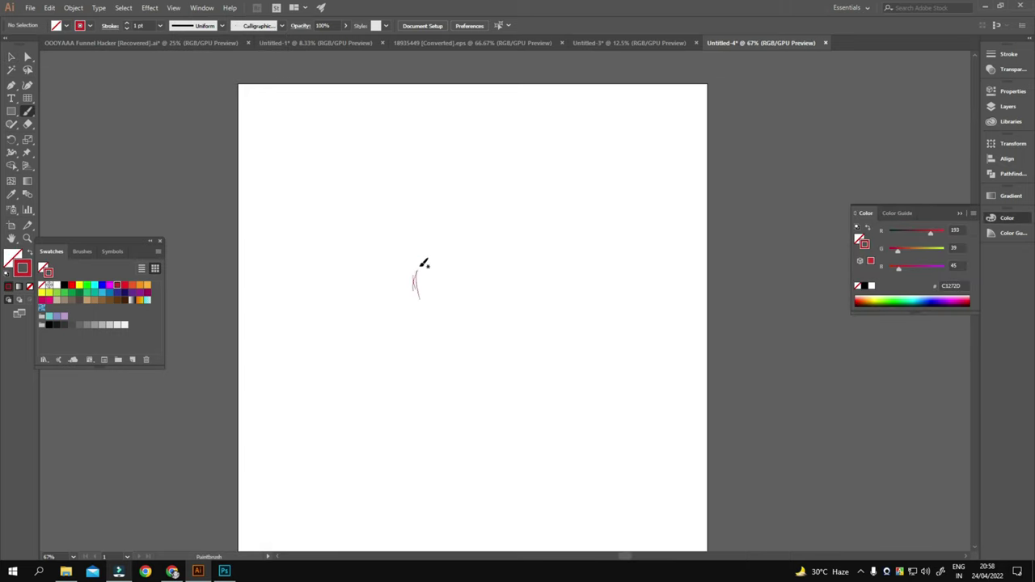
{"action": "left_click_drag", "start_coordinate": [418, 316], "coordinate": [448, 189]}
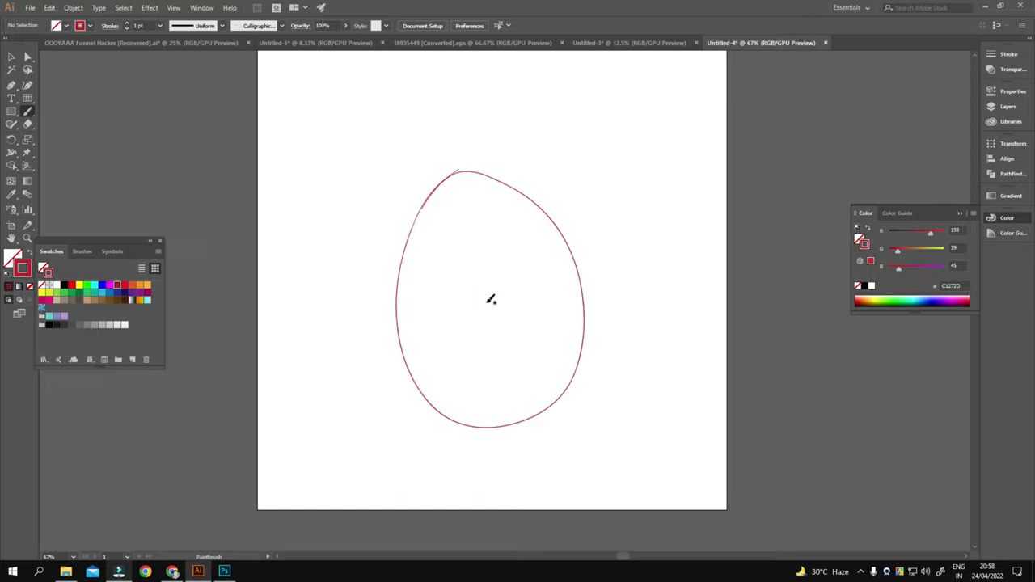
{"action": "key", "text": "ctrl+z"}
{"action": "left_click_drag", "start_coordinate": [449, 231], "coordinate": [418, 291]}
{"action": "key", "text": "ctrl+z"}
{"action": "left_click_drag", "start_coordinate": [474, 204], "coordinate": [445, 335]}
Step: Paint a vertical centre line and two horizontal guide lines through and below the circle
{"action": "left_click_drag", "start_coordinate": [498, 182], "coordinate": [502, 211]}
{"action": "left_click_drag", "start_coordinate": [421, 259], "coordinate": [580, 256]}
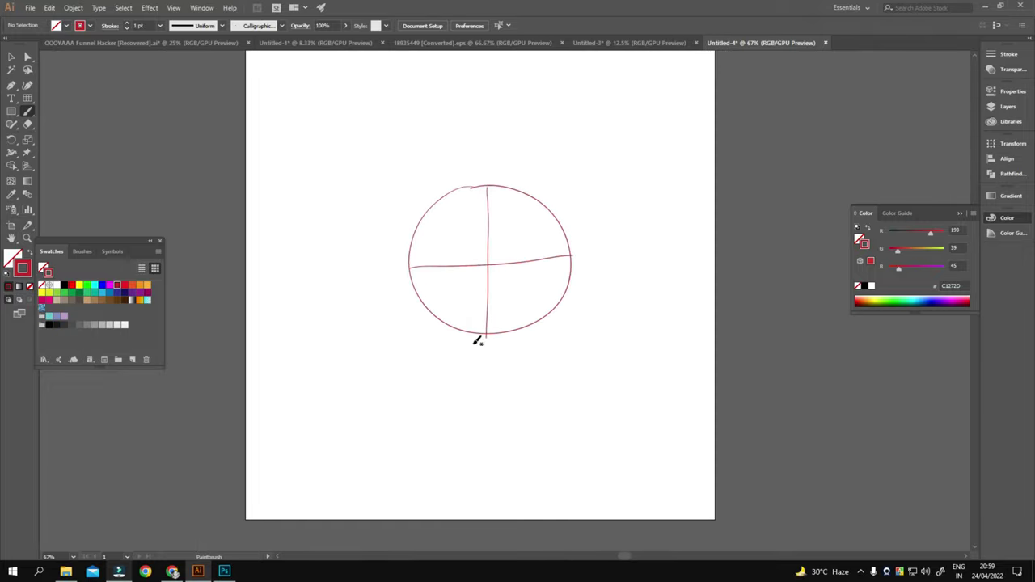
{"action": "left_click_drag", "start_coordinate": [434, 331], "coordinate": [602, 286]}
{"action": "left_click_drag", "start_coordinate": [496, 291], "coordinate": [503, 347]}
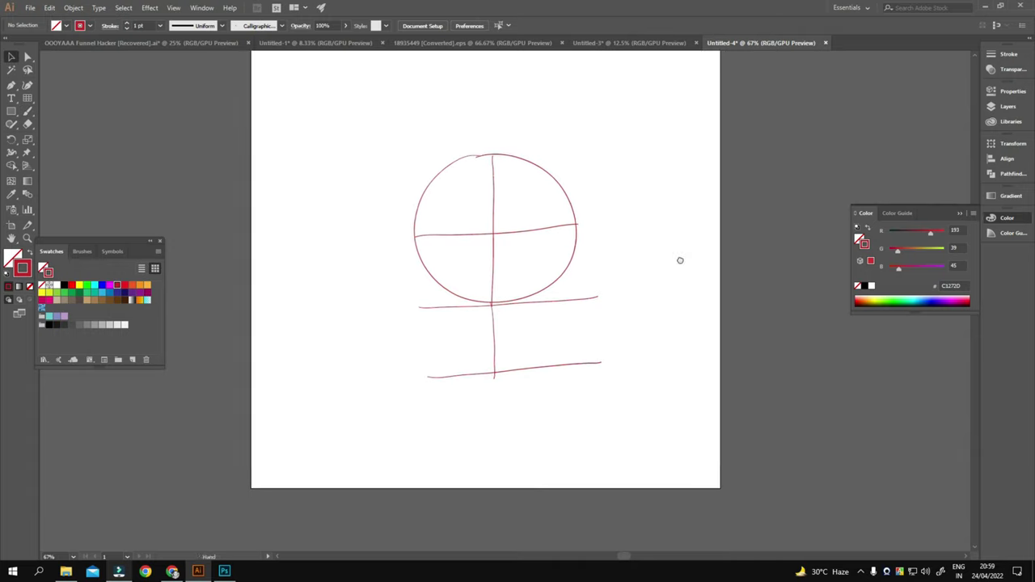
Step: Select the guide sketch in Layers and add a new layer above it
{"action": "key", "text": "v"}
{"action": "left_click", "coordinate": [1008, 106]}
{"action": "left_click", "coordinate": [962, 114]}
{"action": "left_click", "coordinate": [345, 26]}
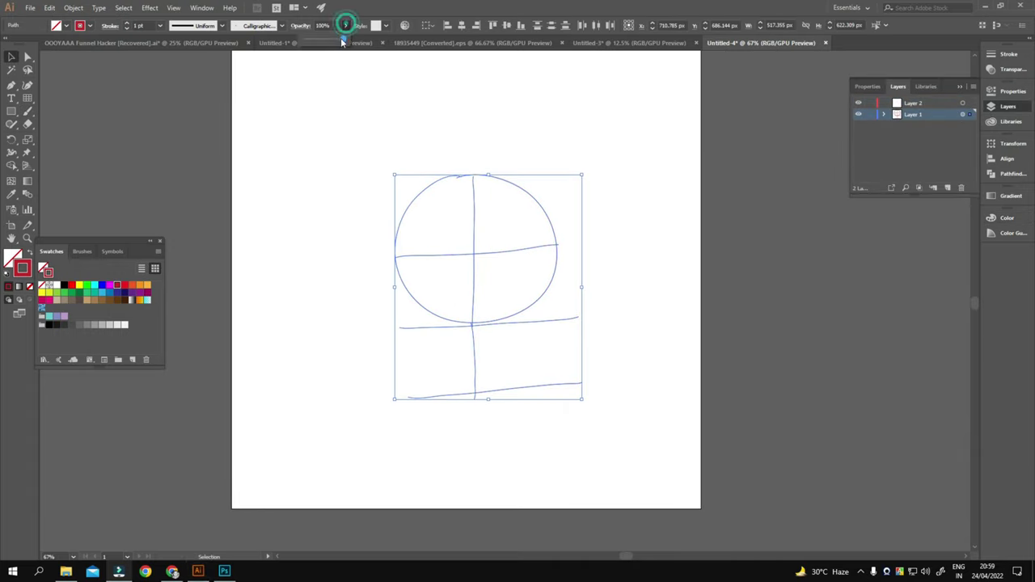
Step: Lock the guide sketch layer and lower its opacity so it fades
{"action": "key", "text": "ctrl+2"}
{"action": "key", "text": "z"}
{"action": "left_click", "coordinate": [645, 326]}
{"action": "key", "text": "ctrl+minus"}
{"action": "key", "text": "b"}
Step: Paint the skull outline from the top arc down to the chin
{"action": "mouse_move", "coordinate": [465, 130]}
{"action": "left_mouse_down"}
{"action": "mouse_move", "coordinate": [539, 152]}
{"action": "mouse_move", "coordinate": [584, 305]}
{"action": "mouse_move", "coordinate": [537, 412]}
{"action": "left_mouse_up"}
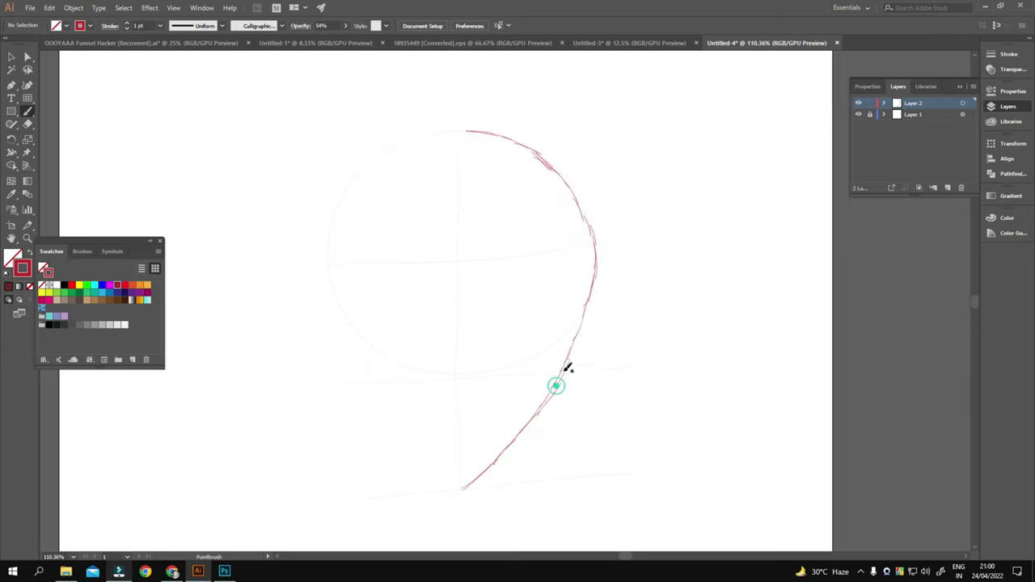
{"action": "left_click_drag", "start_coordinate": [349, 315], "coordinate": [462, 487]}
{"action": "left_click_drag", "start_coordinate": [412, 401], "coordinate": [466, 368]}
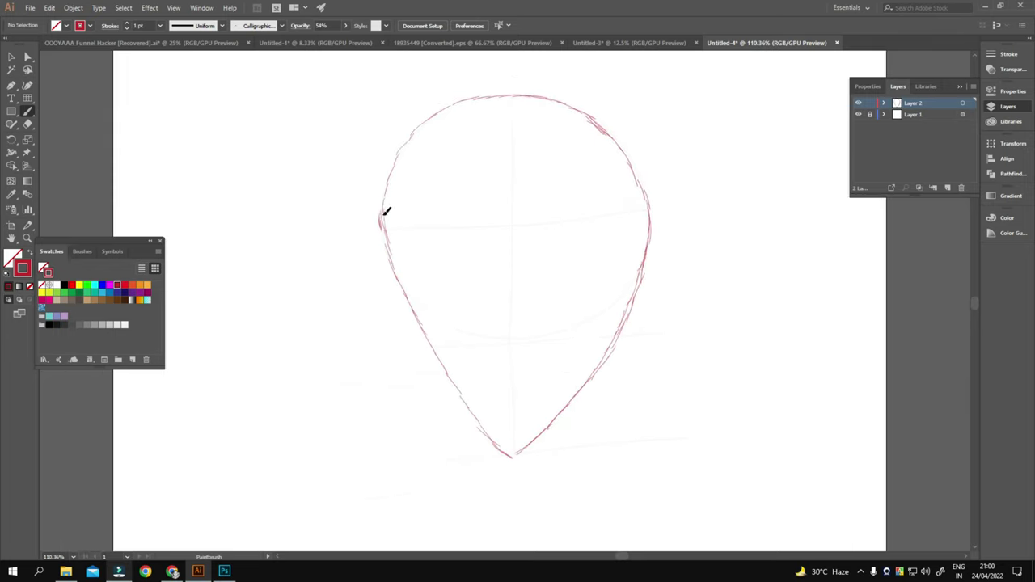
{"action": "left_click_drag", "start_coordinate": [546, 434], "coordinate": [415, 287]}
Step: Paint both round eyes with inner detail, the triangular nose and the left cheek line
{"action": "left_click_drag", "start_coordinate": [513, 273], "coordinate": [587, 287]}
{"action": "mouse_move", "coordinate": [569, 240]}
{"action": "left_mouse_down"}
{"action": "mouse_move", "coordinate": [530, 250]}
{"action": "mouse_move", "coordinate": [628, 272]}
{"action": "left_mouse_up"}
{"action": "key", "text": "ctrl+z"}
{"action": "mouse_move", "coordinate": [604, 218]}
{"action": "left_mouse_down"}
{"action": "mouse_move", "coordinate": [662, 237]}
{"action": "mouse_move", "coordinate": [617, 215]}
{"action": "left_mouse_up"}
{"action": "mouse_move", "coordinate": [559, 288]}
{"action": "left_mouse_down"}
{"action": "mouse_move", "coordinate": [616, 286]}
{"action": "mouse_move", "coordinate": [605, 284]}
{"action": "left_mouse_up"}
{"action": "left_click_drag", "start_coordinate": [548, 213], "coordinate": [558, 236]}
{"action": "mouse_move", "coordinate": [631, 195]}
{"action": "left_mouse_down"}
{"action": "mouse_move", "coordinate": [627, 226]}
{"action": "mouse_move", "coordinate": [576, 224]}
{"action": "left_mouse_up"}
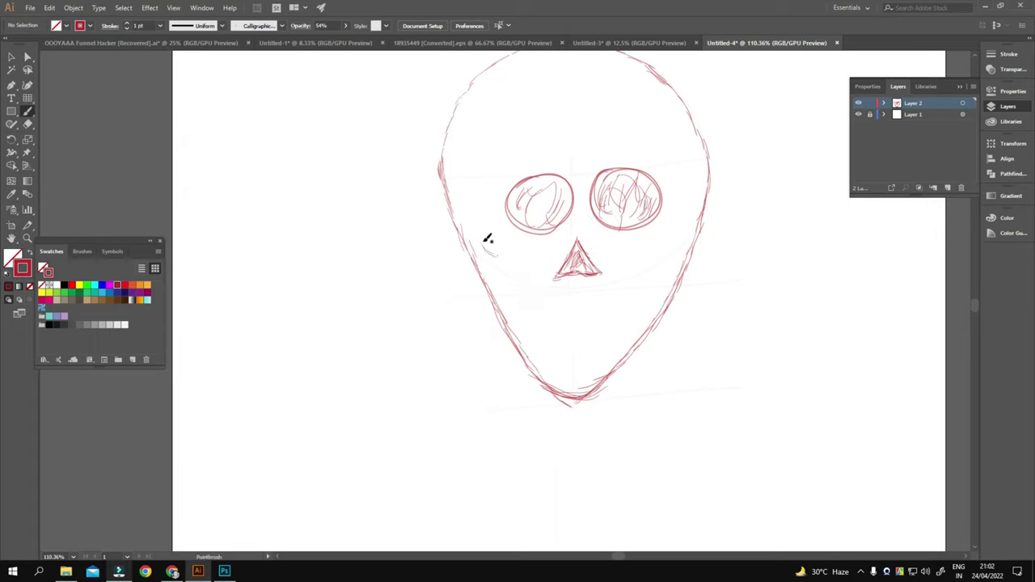
{"action": "left_click_drag", "start_coordinate": [484, 237], "coordinate": [517, 290]}
Step: Paint the teeth and the lower jaw outline
{"action": "mouse_move", "coordinate": [526, 328]}
{"action": "left_mouse_down"}
{"action": "mouse_move", "coordinate": [614, 302]}
{"action": "mouse_move", "coordinate": [552, 358]}
{"action": "left_mouse_up"}
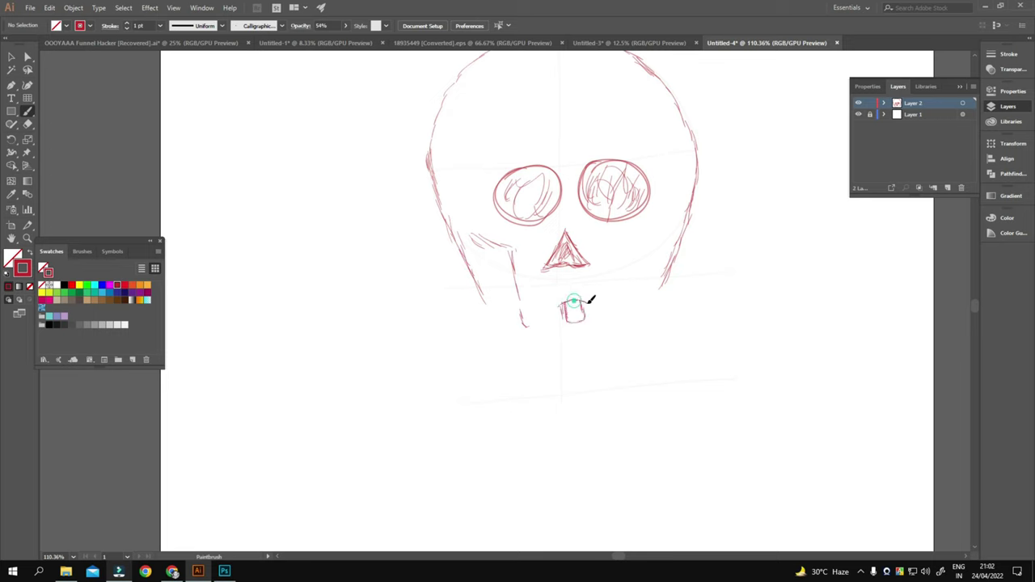
{"action": "left_click_drag", "start_coordinate": [636, 305], "coordinate": [643, 303]}
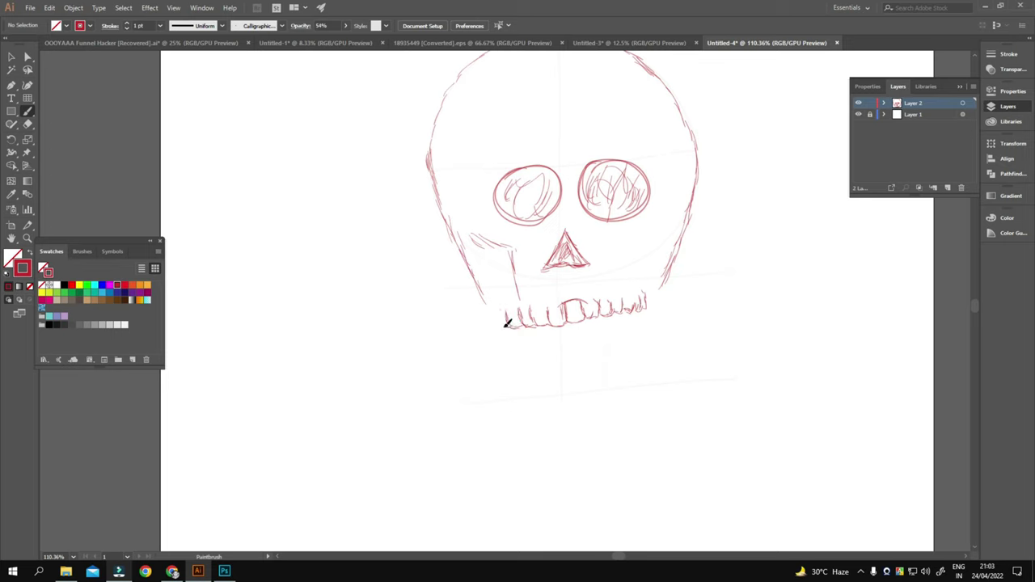
{"action": "left_click_drag", "start_coordinate": [567, 344], "coordinate": [510, 339]}
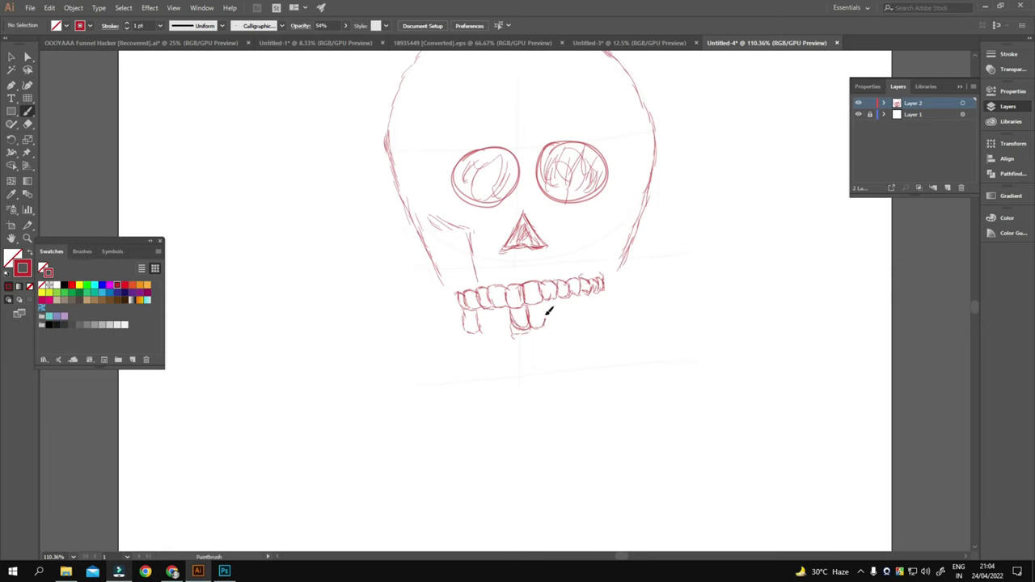
{"action": "mouse_move", "coordinate": [498, 311]}
{"action": "left_mouse_down"}
{"action": "mouse_move", "coordinate": [523, 307]}
{"action": "mouse_move", "coordinate": [478, 326]}
{"action": "mouse_move", "coordinate": [532, 288]}
{"action": "left_mouse_up"}
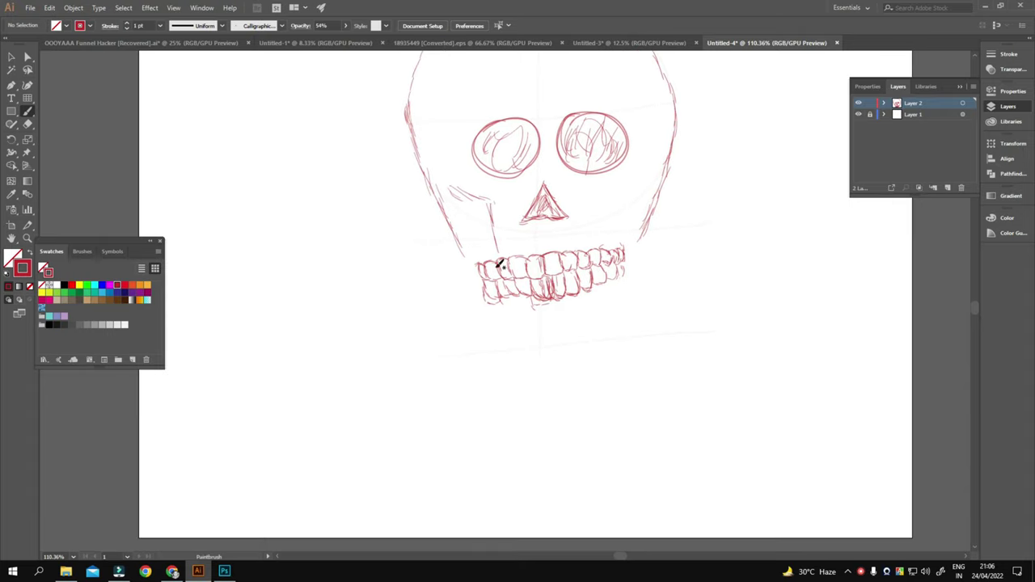
{"action": "left_click_drag", "start_coordinate": [584, 335], "coordinate": [601, 319]}
{"action": "mouse_move", "coordinate": [450, 194]}
{"action": "left_mouse_down"}
{"action": "mouse_move", "coordinate": [437, 184]}
{"action": "mouse_move", "coordinate": [478, 331]}
{"action": "mouse_move", "coordinate": [635, 325]}
{"action": "left_mouse_up"}
{"action": "left_click_drag", "start_coordinate": [647, 167], "coordinate": [659, 252]}
{"action": "left_click_drag", "start_coordinate": [650, 289], "coordinate": [575, 336]}
Step: Select the teeth strokes and move them slightly lower in the jaw
{"action": "key", "text": "v"}
{"action": "left_click_drag", "start_coordinate": [462, 225], "coordinate": [598, 283]}
{"action": "left_click_drag", "start_coordinate": [459, 184], "coordinate": [620, 219]}
{"action": "left_click_drag", "start_coordinate": [567, 262], "coordinate": [573, 277]}
{"action": "key", "text": "ctrl+0"}
{"action": "left_click", "coordinate": [663, 286]}
Step: Add strokes along the left skull edge, right cheek and lower right jaw
{"action": "key", "text": "b"}
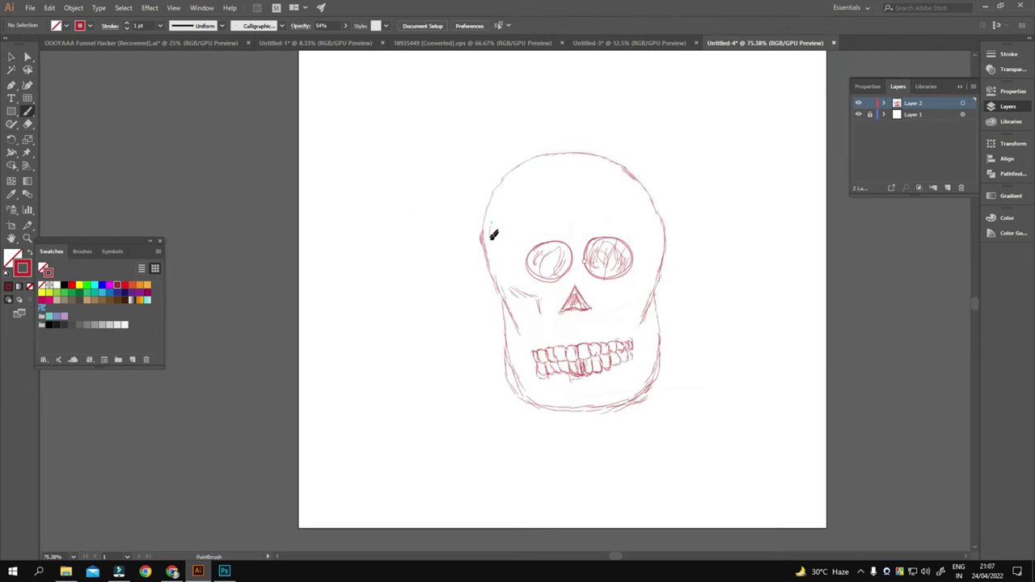
{"action": "left_click_drag", "start_coordinate": [493, 235], "coordinate": [486, 267]}
{"action": "scroll", "coordinate": [513, 282], "scroll_direction": "down", "scroll_amount": 1}
{"action": "left_click_drag", "start_coordinate": [633, 228], "coordinate": [639, 317]}
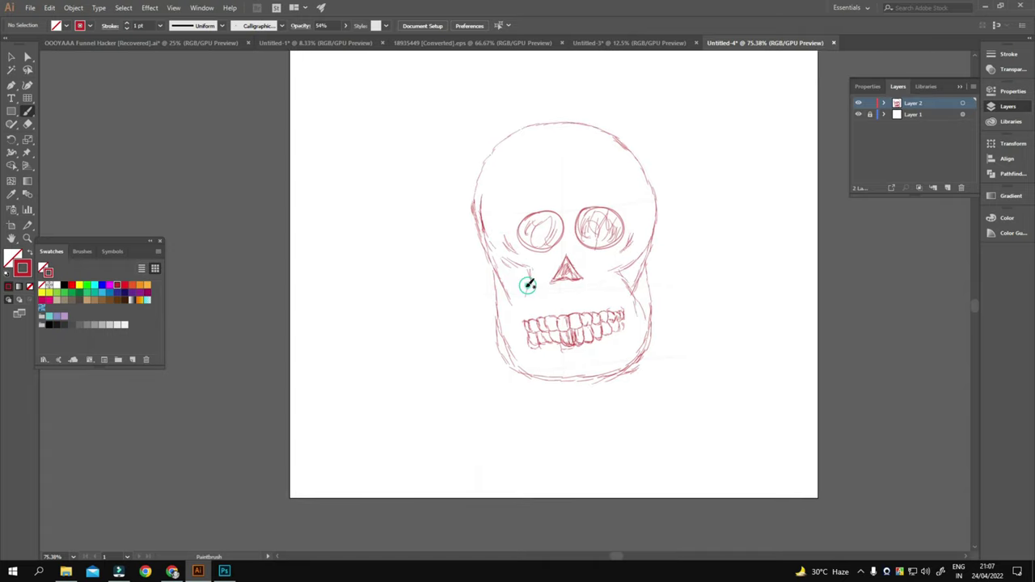
{"action": "scroll", "coordinate": [519, 270], "scroll_direction": "down", "scroll_amount": 1}
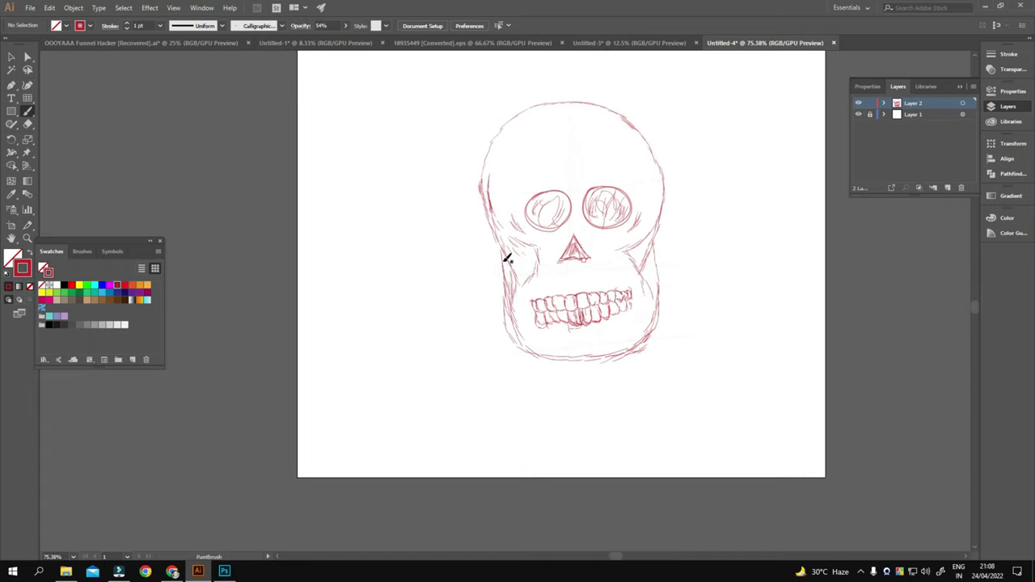
{"action": "left_click_drag", "start_coordinate": [655, 258], "coordinate": [566, 342]}
{"action": "scroll", "coordinate": [661, 335], "scroll_direction": "down", "scroll_amount": 1}
{"action": "key", "text": "v"}
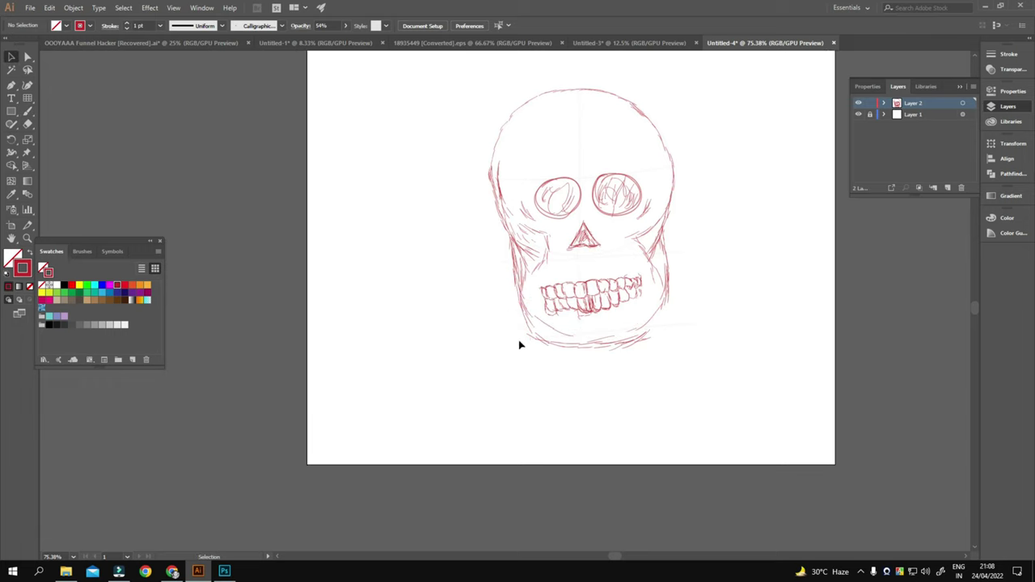
{"action": "scroll", "coordinate": [598, 353], "scroll_direction": "down", "scroll_amount": 2}
{"action": "left_click", "coordinate": [642, 365]}
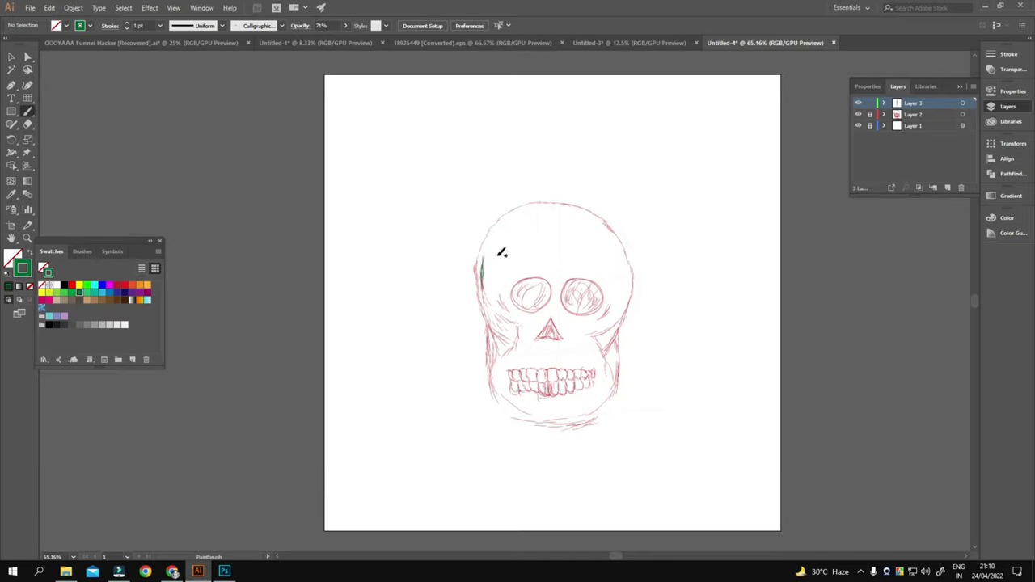
Step: Undo a stray green stroke and inspect the green right eye group up close
{"action": "key", "text": "ctrl+z"}
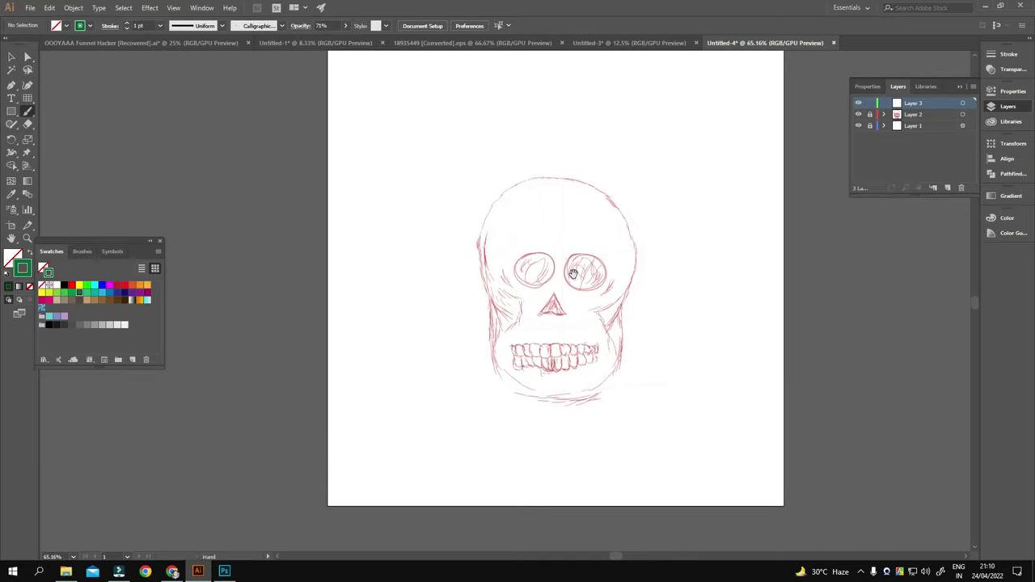
{"action": "key", "text": "v"}
{"action": "left_click", "coordinate": [570, 274]}
{"action": "right_click", "coordinate": [573, 278]}
{"action": "key", "text": "Escape"}
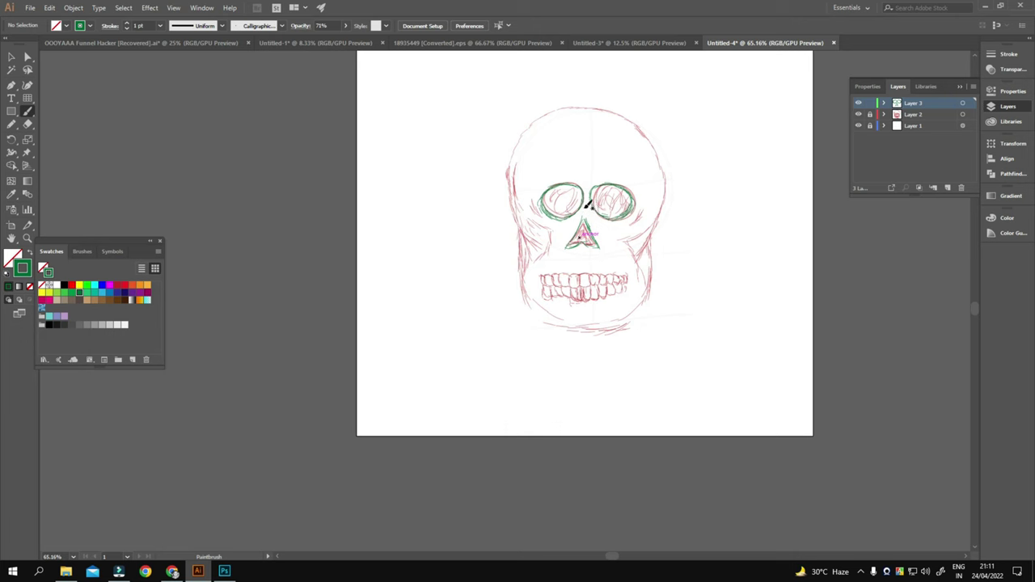
{"action": "key", "text": "v"}
{"action": "left_click", "coordinate": [634, 212]}
{"action": "left_click", "coordinate": [584, 202]}
{"action": "key", "text": "z"}
{"action": "left_click_drag", "start_coordinate": [555, 167], "coordinate": [615, 227]}
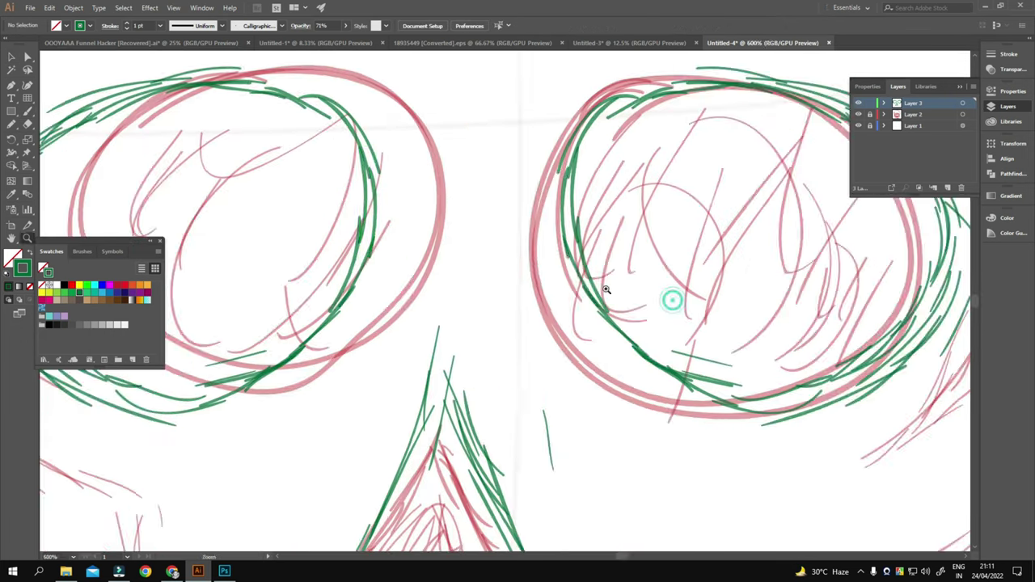
{"action": "key", "text": "ctrl+0"}
{"action": "key", "text": "b"}
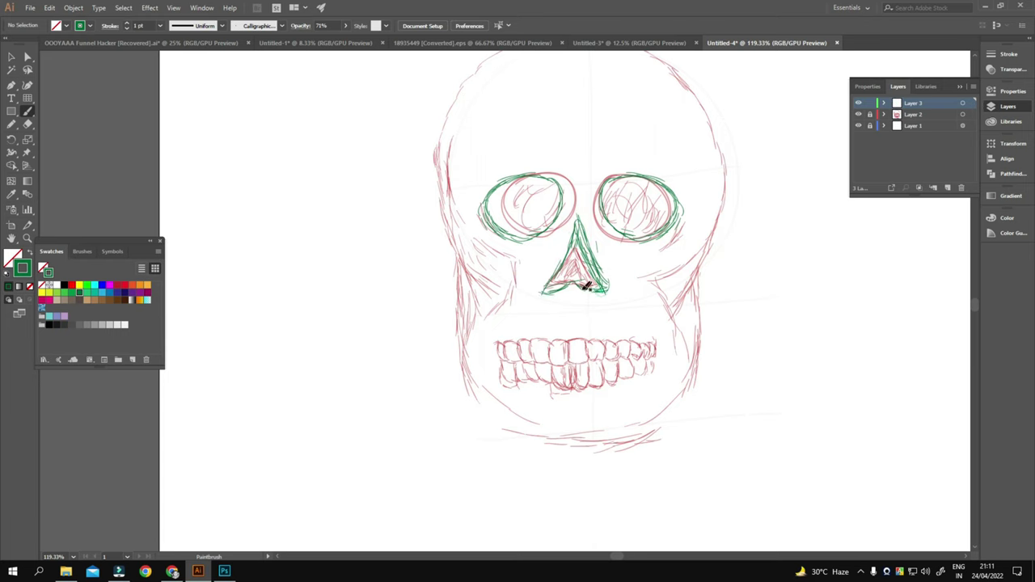
Step: Paint green cheek lines beside the nose on the left cheek
{"action": "left_click_drag", "start_coordinate": [538, 275], "coordinate": [589, 268]}
{"action": "left_click_drag", "start_coordinate": [538, 236], "coordinate": [584, 254]}
{"action": "scroll", "coordinate": [584, 254], "scroll_direction": "down", "scroll_amount": 1}
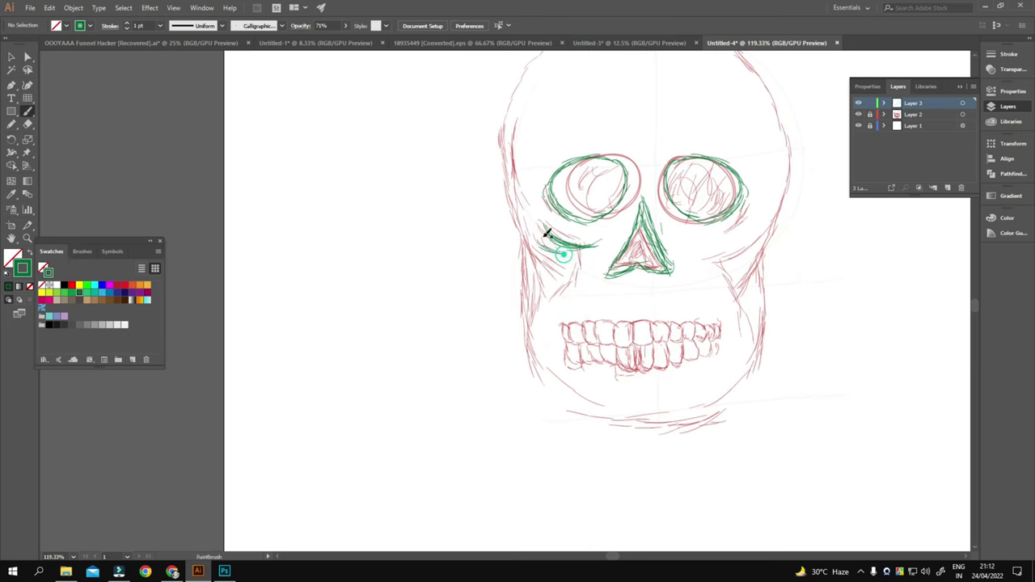
{"action": "scroll", "coordinate": [555, 231], "scroll_direction": "down", "scroll_amount": 1}
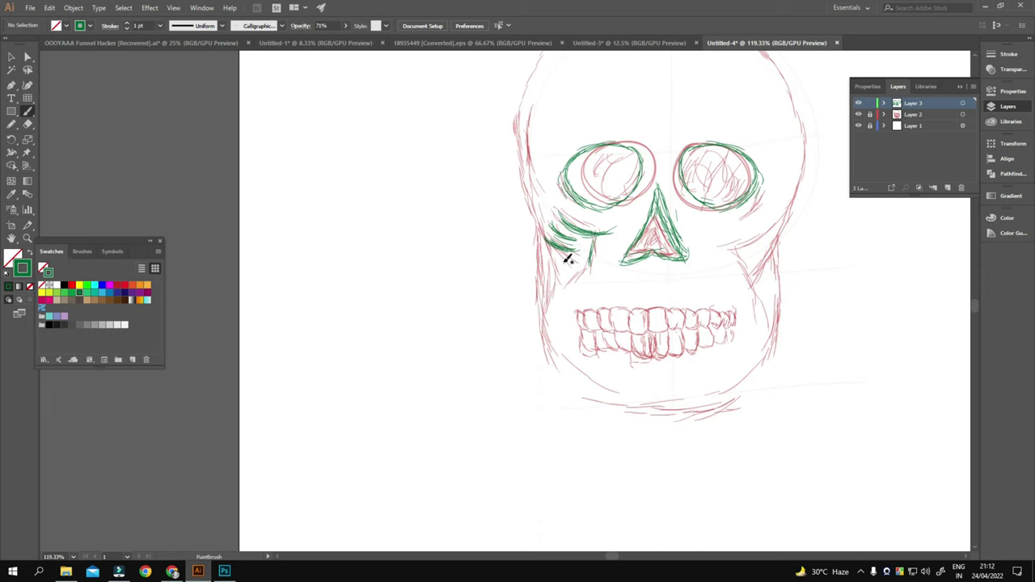
{"action": "scroll", "coordinate": [566, 318], "scroll_direction": "up", "scroll_amount": 5}
Step: Trace the left temple, skull edge and jaw in green, then hide the red sketch layer
{"action": "left_click_drag", "start_coordinate": [532, 168], "coordinate": [528, 217]}
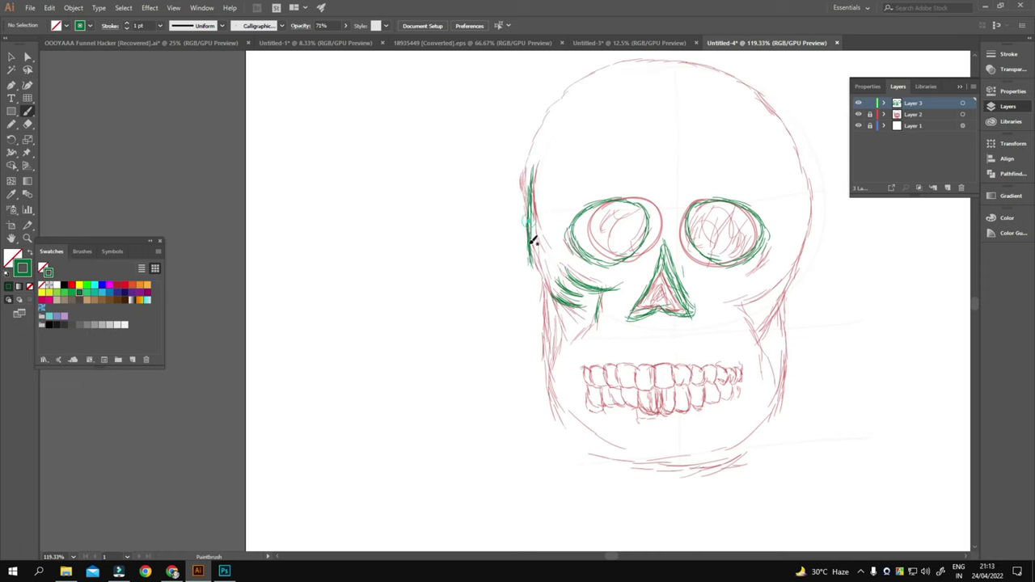
{"action": "mouse_move", "coordinate": [590, 320]}
{"action": "left_mouse_down"}
{"action": "mouse_move", "coordinate": [529, 224]}
{"action": "mouse_move", "coordinate": [532, 172]}
{"action": "left_mouse_up"}
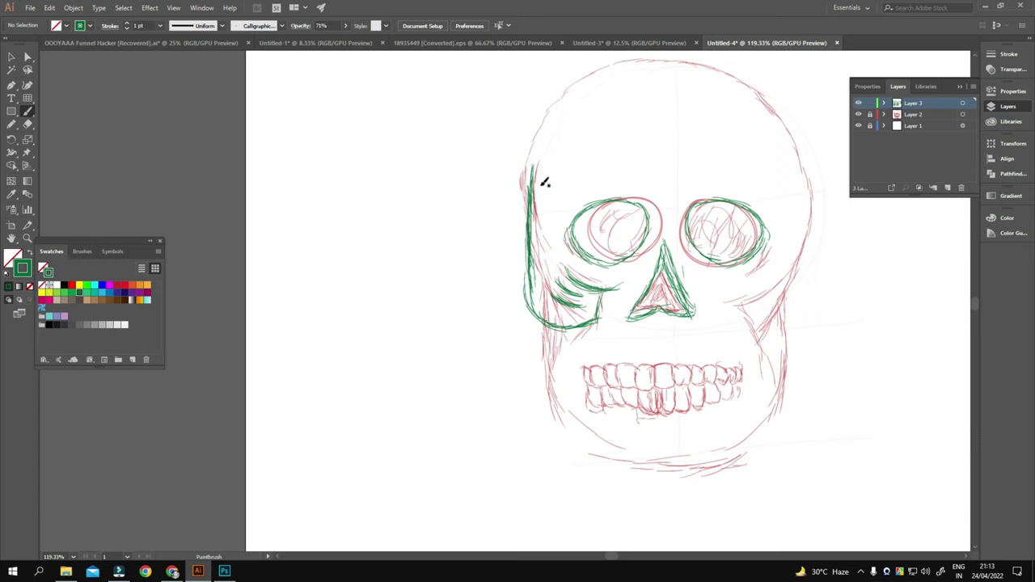
{"action": "scroll", "coordinate": [532, 243], "scroll_direction": "down", "scroll_amount": 5}
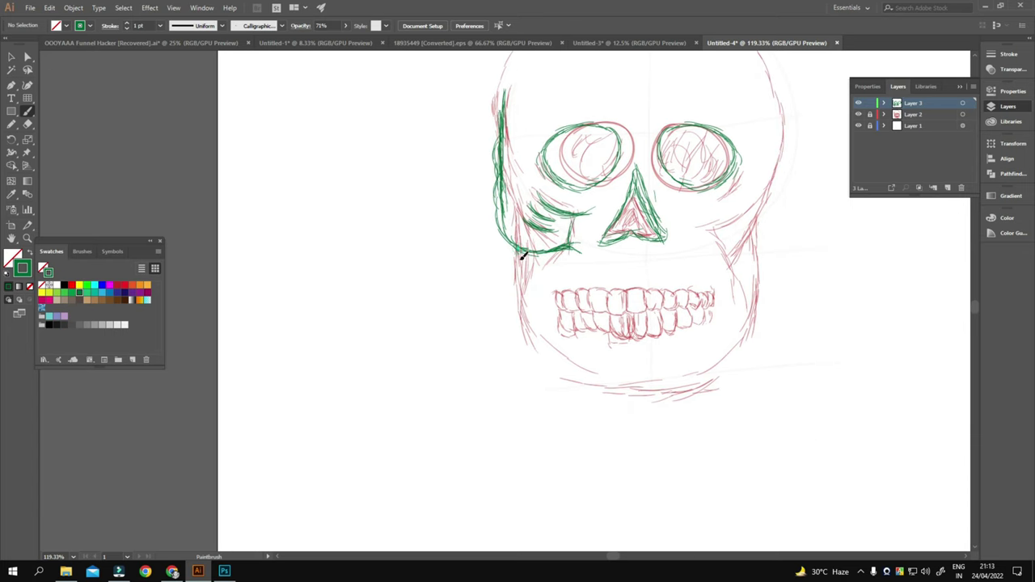
{"action": "left_click_drag", "start_coordinate": [540, 338], "coordinate": [608, 362]}
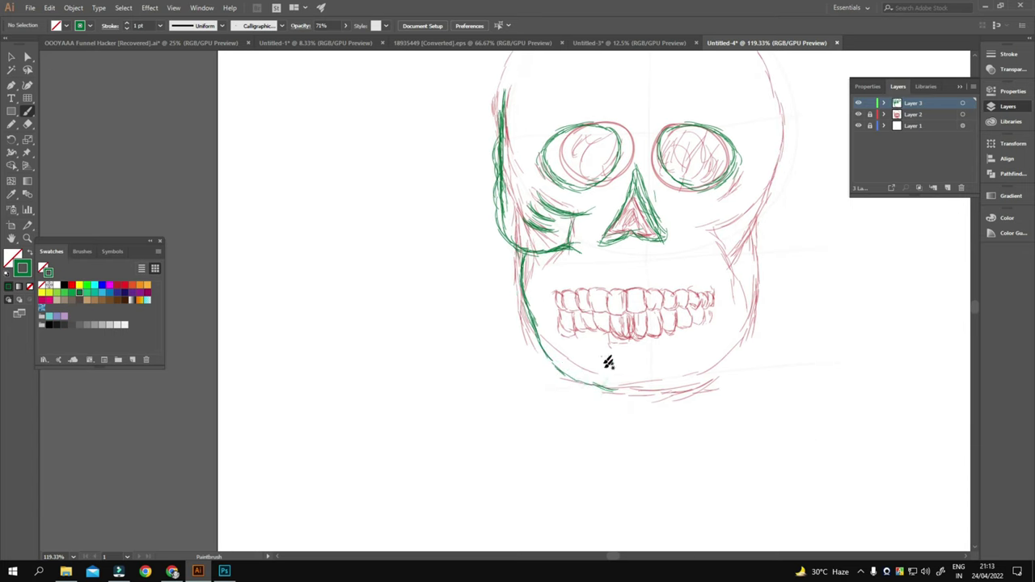
{"action": "left_click", "coordinate": [858, 114]}
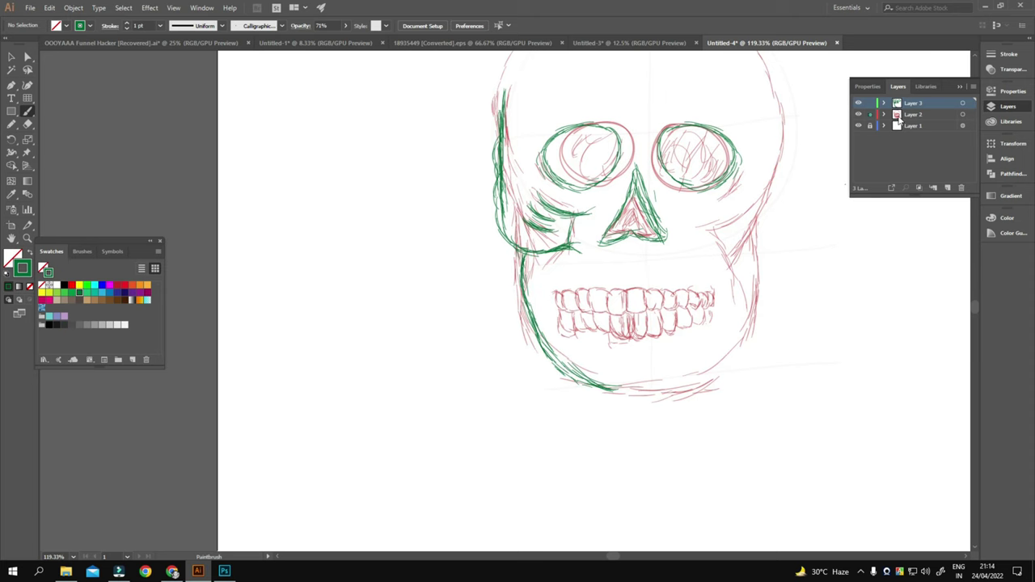
Step: Show the red sketch layer again and move the view toward the teeth
{"action": "left_click", "coordinate": [858, 114]}
{"action": "left_click", "coordinate": [963, 114]}
{"action": "key", "text": "ctrl+shift+a"}
{"action": "mouse_move", "coordinate": [615, 316]}
{"action": "left_mouse_down"}
{"action": "mouse_move", "coordinate": [582, 286]}
{"action": "mouse_move", "coordinate": [536, 290]}
{"action": "mouse_move", "coordinate": [578, 272]}
{"action": "mouse_move", "coordinate": [620, 342]}
{"action": "mouse_move", "coordinate": [697, 274]}
{"action": "left_mouse_up"}
Step: Paint a tooth outline and a curved line along the upper teeth
{"action": "key", "text": "b"}
{"action": "mouse_move", "coordinate": [683, 271]}
{"action": "left_mouse_down"}
{"action": "mouse_move", "coordinate": [684, 286]}
{"action": "mouse_move", "coordinate": [639, 301]}
{"action": "mouse_move", "coordinate": [638, 330]}
{"action": "left_mouse_up"}
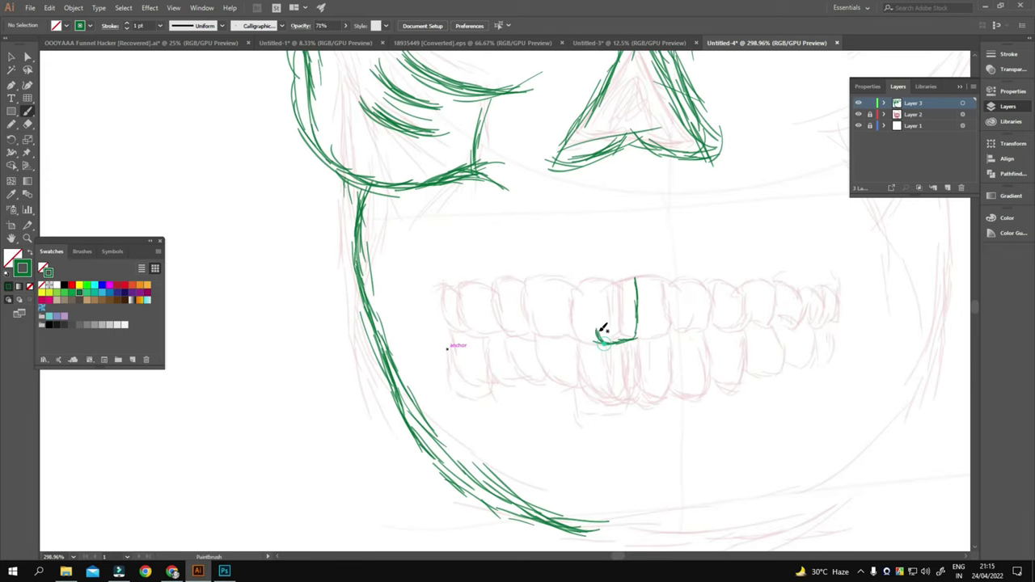
{"action": "left_click_drag", "start_coordinate": [637, 278], "coordinate": [645, 273]}
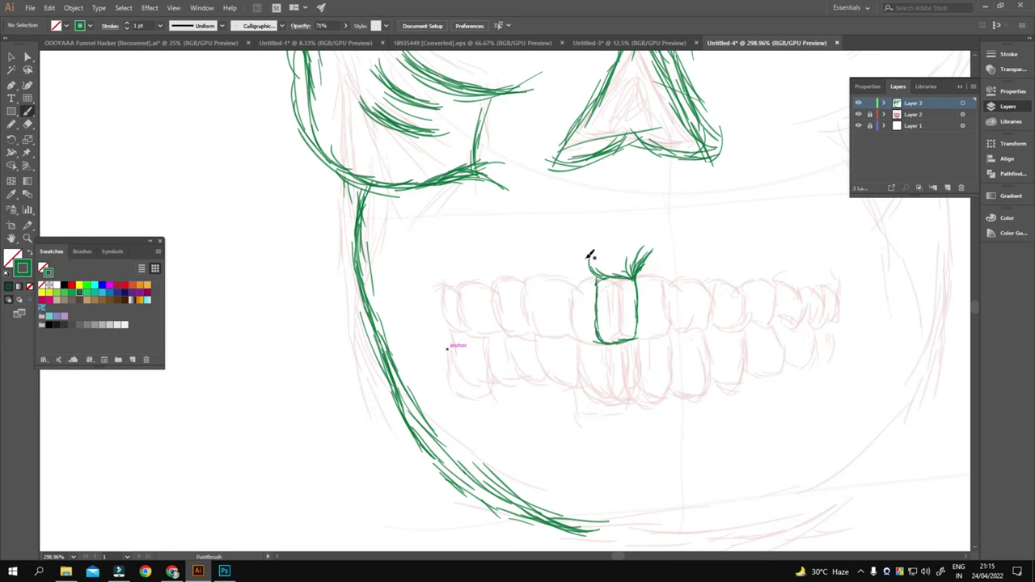
{"action": "left_click_drag", "start_coordinate": [591, 297], "coordinate": [612, 276]}
{"action": "key", "text": "ctrl+z"}
{"action": "mouse_move", "coordinate": [616, 320]}
{"action": "left_mouse_down"}
{"action": "mouse_move", "coordinate": [581, 301]}
{"action": "mouse_move", "coordinate": [510, 316]}
{"action": "left_mouse_up"}
{"action": "left_click_drag", "start_coordinate": [446, 296], "coordinate": [736, 309]}
{"action": "key", "text": "ctrl+z"}
{"action": "left_click_drag", "start_coordinate": [671, 324], "coordinate": [454, 295]}
Step: Add leafy strands atop the teeth and outline another tooth to the left
{"action": "left_click_drag", "start_coordinate": [638, 360], "coordinate": [656, 364]}
{"action": "mouse_move", "coordinate": [596, 300]}
{"action": "left_mouse_down"}
{"action": "mouse_move", "coordinate": [596, 272]}
{"action": "mouse_move", "coordinate": [608, 272]}
{"action": "left_mouse_up"}
{"action": "mouse_move", "coordinate": [575, 304]}
{"action": "left_mouse_down"}
{"action": "mouse_move", "coordinate": [585, 325]}
{"action": "mouse_move", "coordinate": [590, 254]}
{"action": "mouse_move", "coordinate": [617, 253]}
{"action": "left_mouse_up"}
{"action": "mouse_move", "coordinate": [585, 327]}
{"action": "left_mouse_down"}
{"action": "mouse_move", "coordinate": [567, 275]}
{"action": "mouse_move", "coordinate": [535, 272]}
{"action": "left_mouse_up"}
{"action": "left_click_drag", "start_coordinate": [677, 267], "coordinate": [686, 239]}
{"action": "key", "text": "z"}
{"action": "left_click_drag", "start_coordinate": [684, 319], "coordinate": [673, 305]}
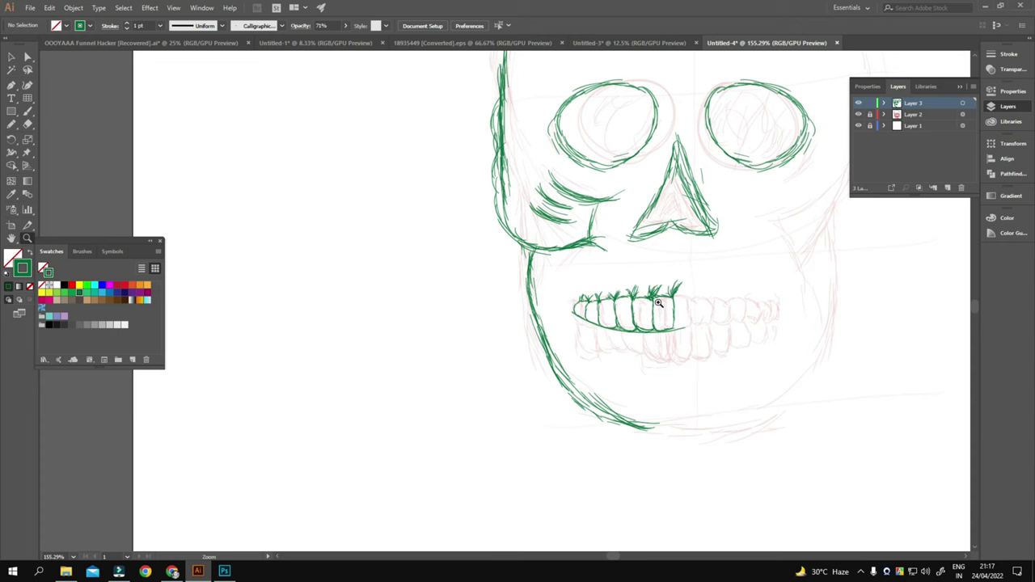
Step: Nudge the lower teeth line down and paint the lower teeth beneath the upper row
{"action": "key", "text": "v"}
{"action": "left_click", "coordinate": [709, 335]}
{"action": "left_click_drag", "start_coordinate": [629, 338], "coordinate": [709, 354]}
{"action": "key", "text": "b"}
{"action": "scroll", "coordinate": [719, 337], "scroll_direction": "down", "scroll_amount": 3}
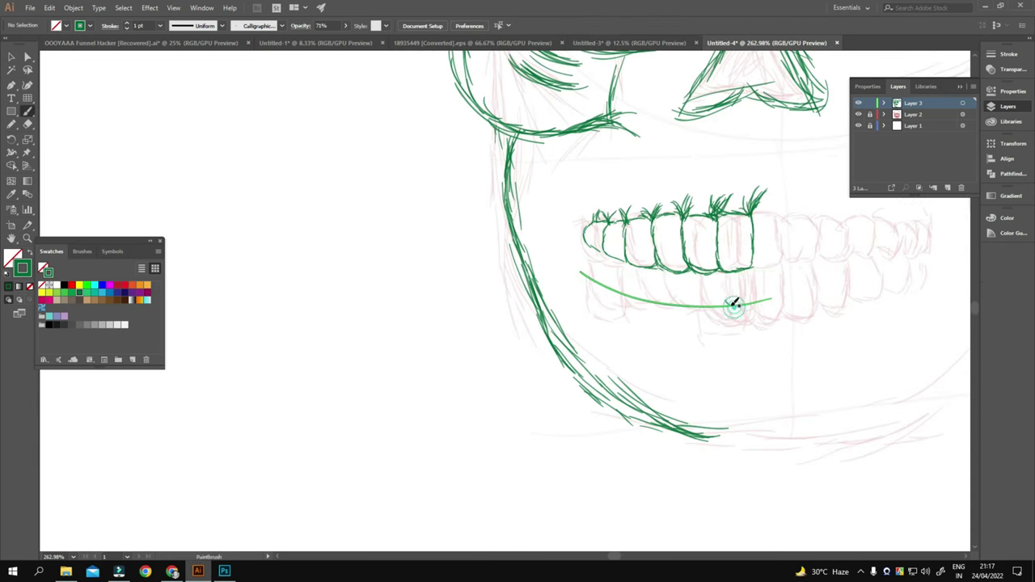
{"action": "scroll", "coordinate": [721, 269], "scroll_direction": "down", "scroll_amount": 2}
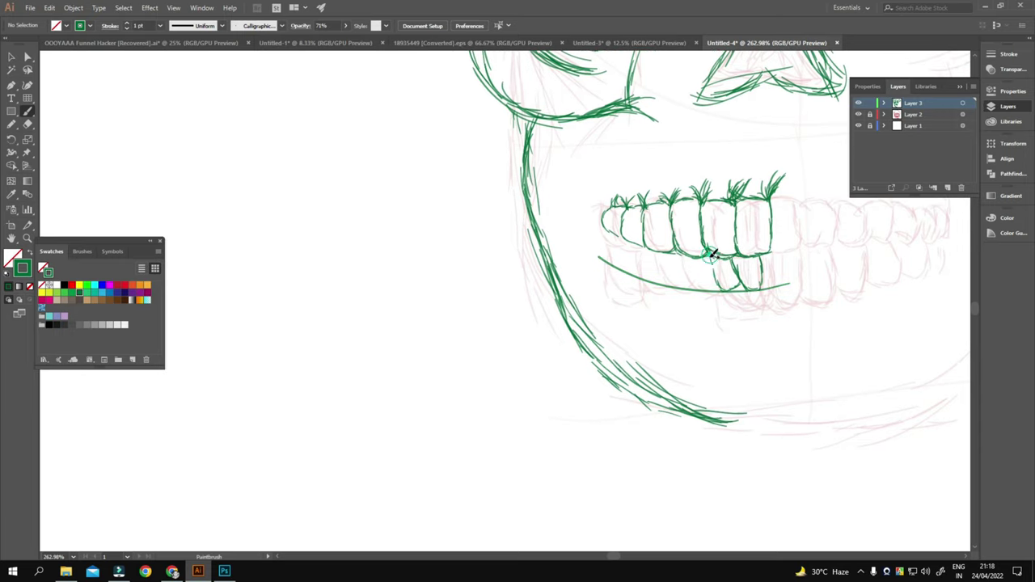
{"action": "mouse_move", "coordinate": [730, 287]}
{"action": "left_mouse_down"}
{"action": "mouse_move", "coordinate": [703, 267]}
{"action": "mouse_move", "coordinate": [695, 273]}
{"action": "left_mouse_up"}
{"action": "scroll", "coordinate": [704, 267], "scroll_direction": "left", "scroll_amount": 2}
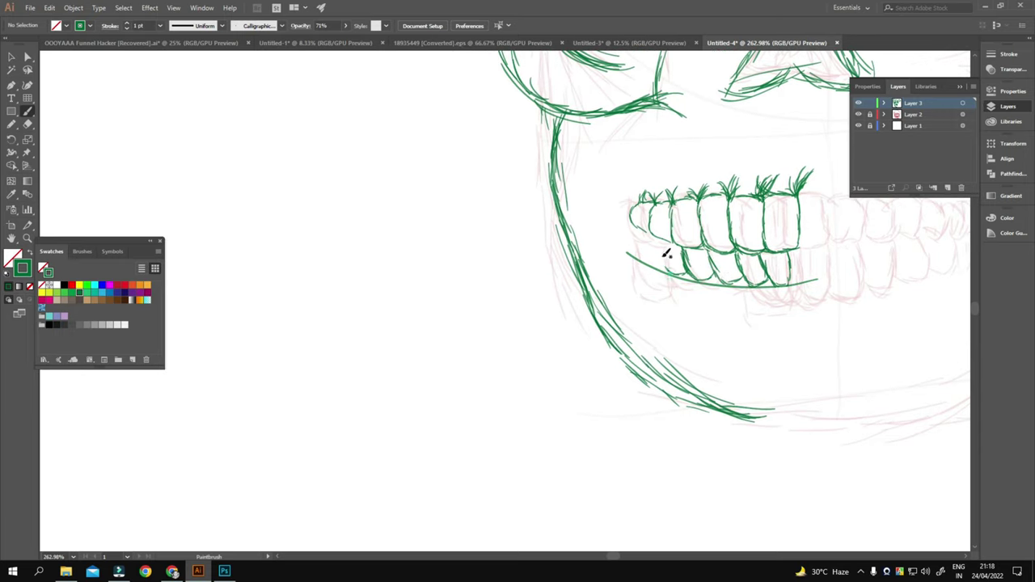
{"action": "key", "text": "v"}
{"action": "scroll", "coordinate": [645, 240], "scroll_direction": "down", "scroll_amount": 3}
{"action": "scroll", "coordinate": [712, 339], "scroll_direction": "down", "scroll_amount": 2}
{"action": "scroll", "coordinate": [686, 358], "scroll_direction": "down", "scroll_amount": 2}
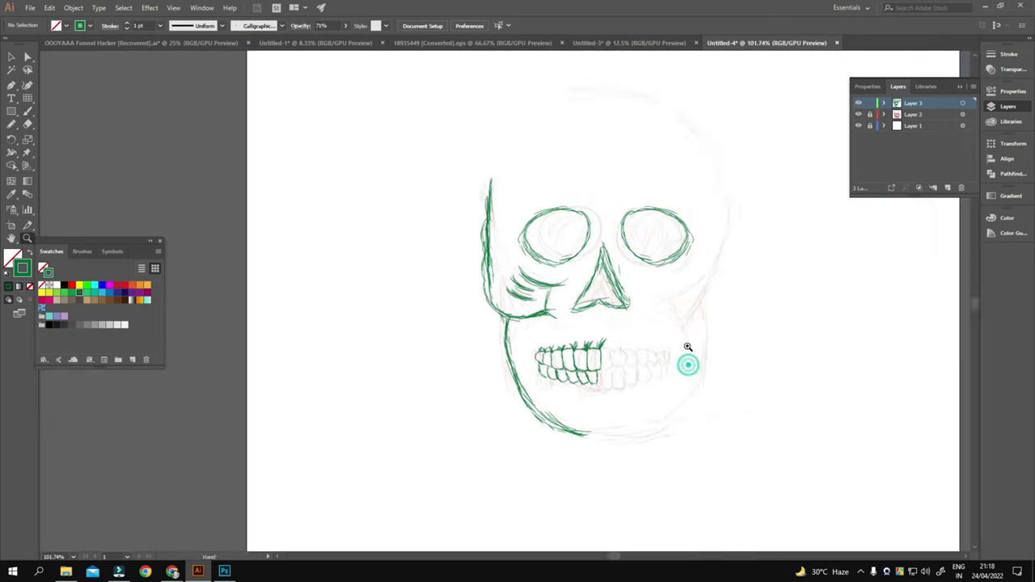
Step: Extend the left jaw line beside the teeth up toward the cheekbone
{"action": "key", "text": "z"}
{"action": "left_click", "coordinate": [614, 291]}
{"action": "key", "text": "b"}
{"action": "scroll", "coordinate": [551, 246], "scroll_direction": "down", "scroll_amount": 1}
{"action": "left_click_drag", "start_coordinate": [557, 285], "coordinate": [537, 241]}
{"action": "left_click_drag", "start_coordinate": [566, 325], "coordinate": [545, 262]}
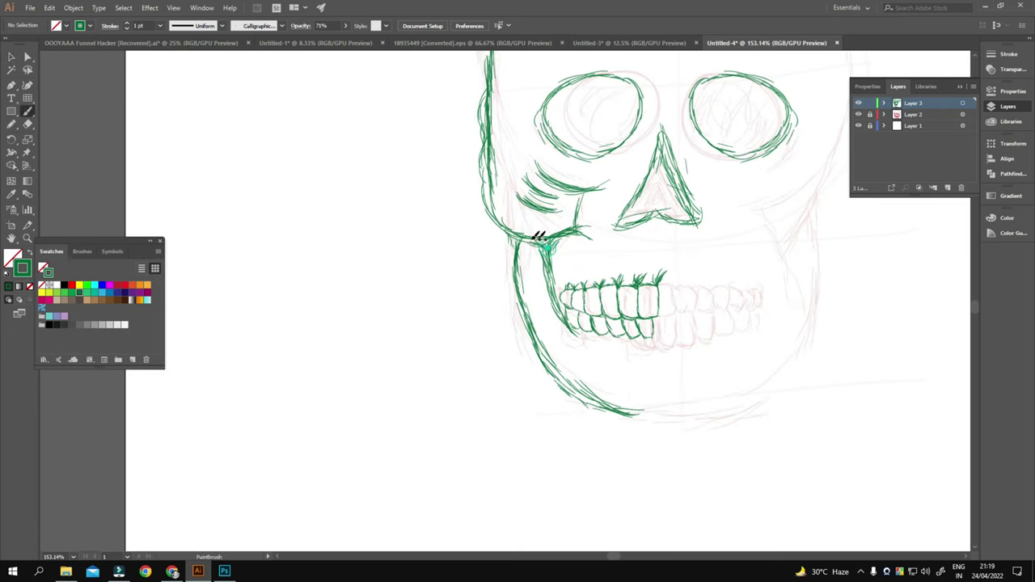
Step: Delete the unfinished right-side eye, nose and teeth strokes
{"action": "scroll", "coordinate": [540, 237], "scroll_direction": "down", "scroll_amount": 1}
{"action": "scroll", "coordinate": [581, 217], "scroll_direction": "down", "scroll_amount": 5}
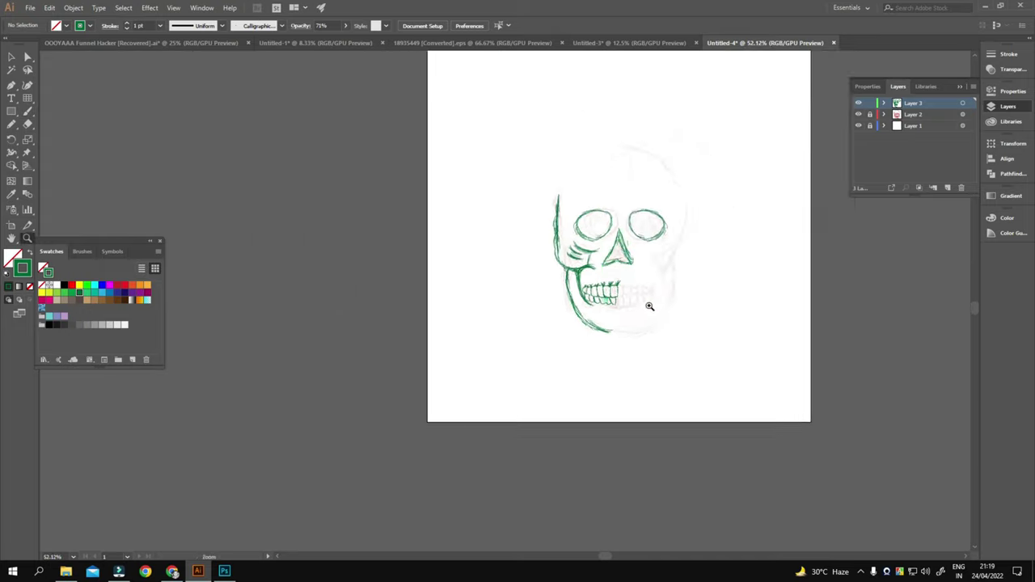
{"action": "left_click_drag", "start_coordinate": [550, 179], "coordinate": [654, 266]}
{"action": "key", "text": "Delete"}
Step: Place a mirrored copy of the left skull half on the right and group it
{"action": "left_click_drag", "start_coordinate": [727, 216], "coordinate": [677, 278]}
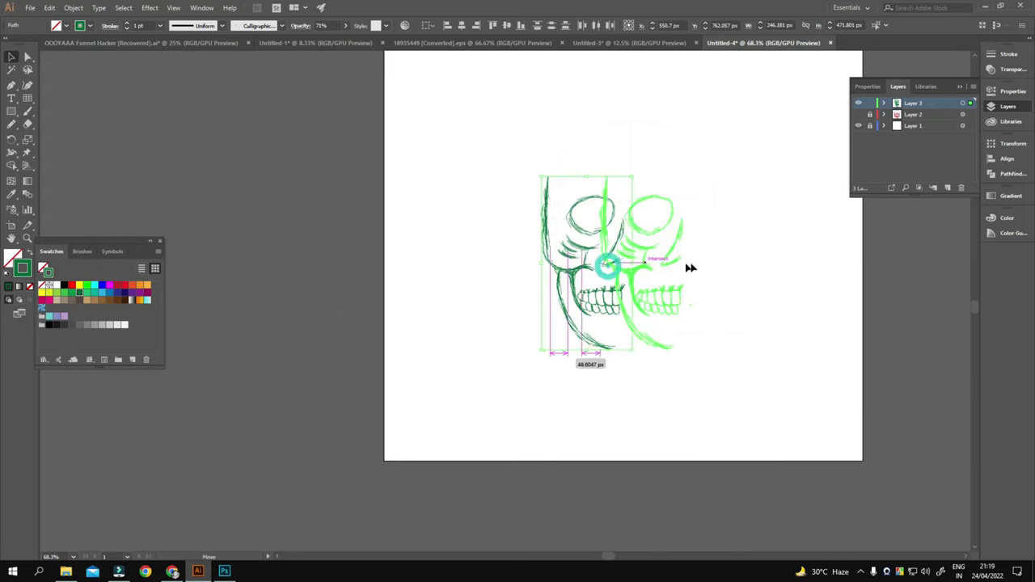
{"action": "left_click_drag", "start_coordinate": [487, 122], "coordinate": [670, 326]}
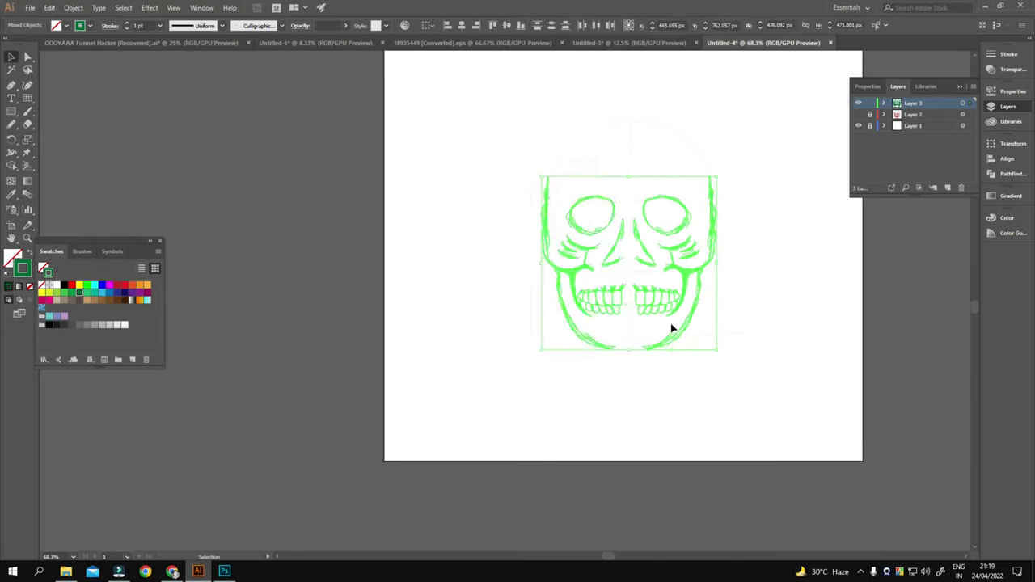
{"action": "left_click_drag", "start_coordinate": [497, 138], "coordinate": [628, 391]}
{"action": "left_click", "coordinate": [630, 224]}
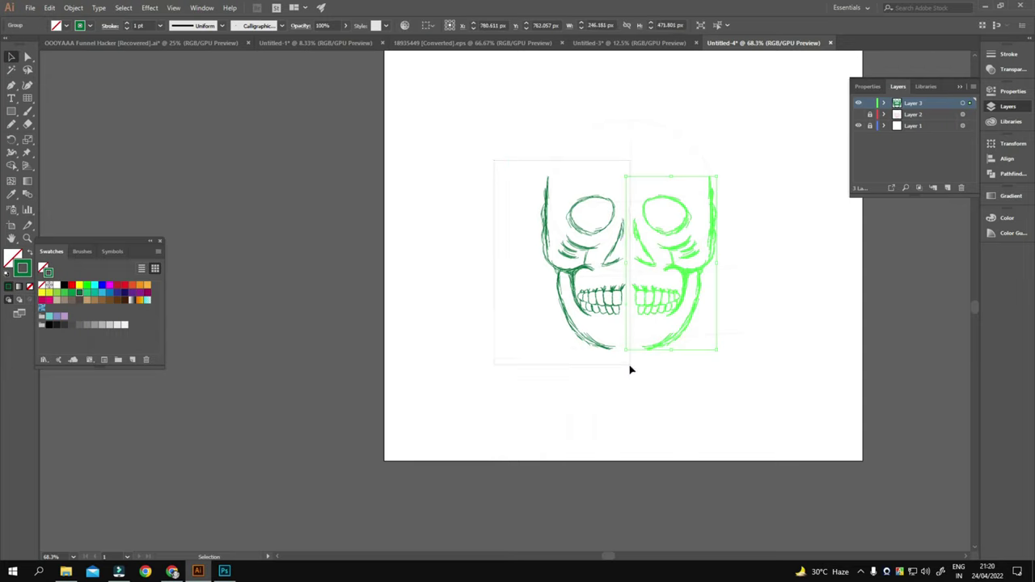
Step: Zoom in to check where the mirrored halves join at the teeth
{"action": "scroll", "coordinate": [736, 258], "scroll_direction": "up", "scroll_amount": 2}
{"action": "key", "text": "z"}
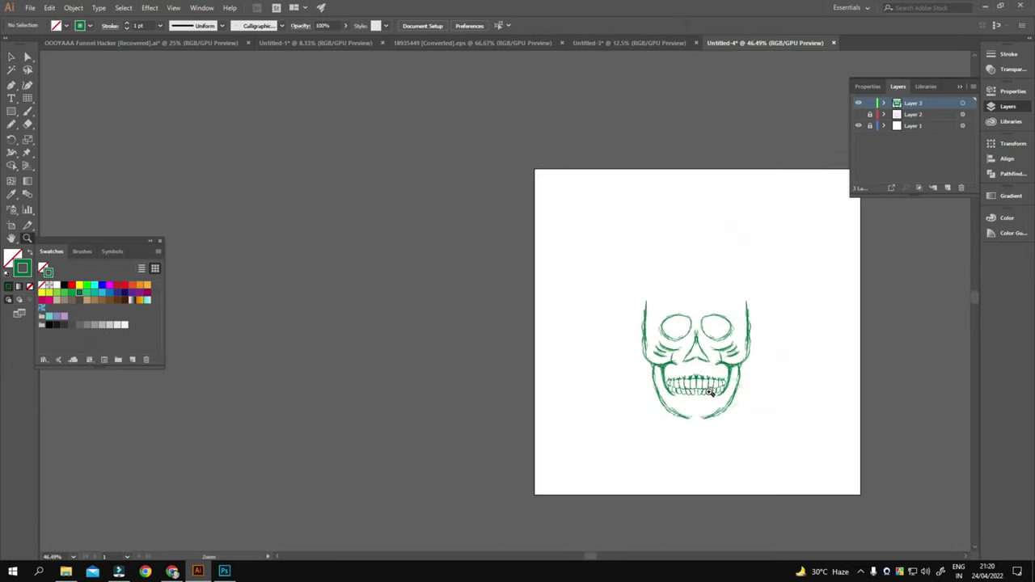
{"action": "mouse_move", "coordinate": [671, 352]}
{"action": "left_mouse_down"}
{"action": "mouse_move", "coordinate": [714, 366]}
{"action": "mouse_move", "coordinate": [698, 342]}
{"action": "left_mouse_up"}
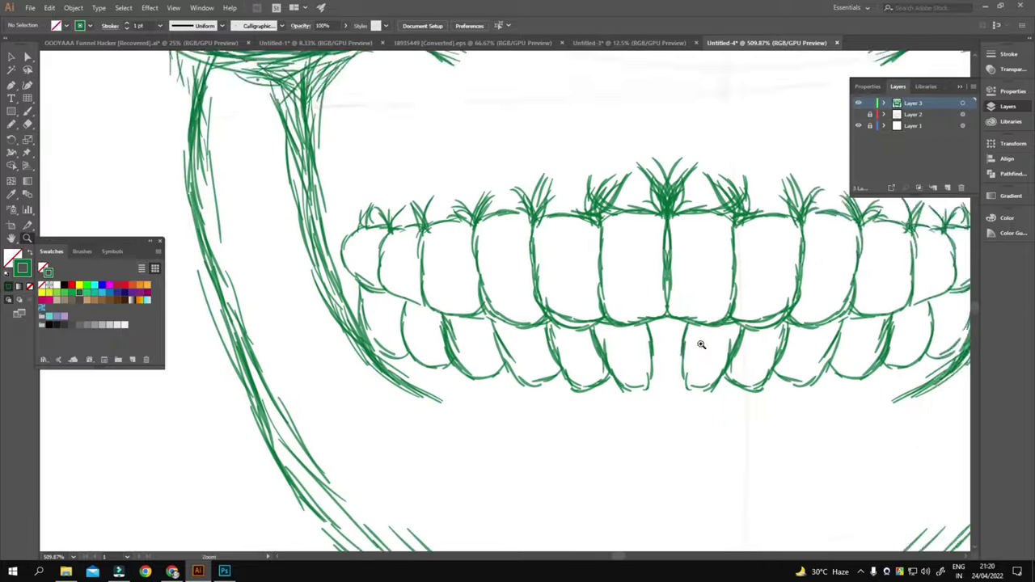
{"action": "key", "text": "b"}
{"action": "key", "text": "z"}
{"action": "left_click_drag", "start_coordinate": [720, 261], "coordinate": [686, 350]}
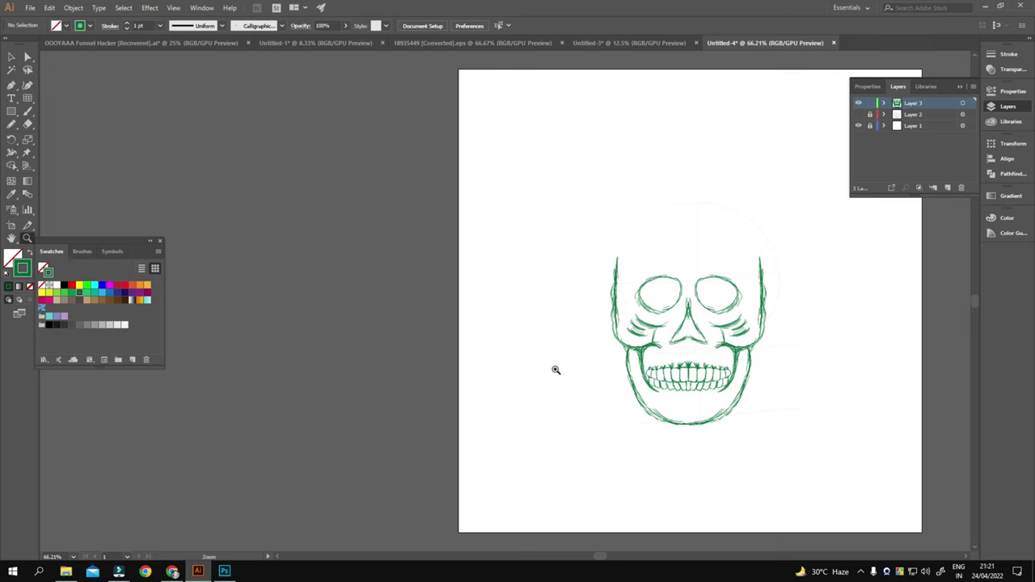
Step: Draw a first arc across the top of the cranium
{"action": "left_click_drag", "start_coordinate": [556, 370], "coordinate": [663, 291]}
{"action": "key", "text": "b"}
{"action": "mouse_move", "coordinate": [490, 299]}
{"action": "left_mouse_down"}
{"action": "mouse_move", "coordinate": [540, 277]}
{"action": "mouse_move", "coordinate": [526, 264]}
{"action": "mouse_move", "coordinate": [622, 266]}
{"action": "left_mouse_up"}
Step: Sketch the headwrap arches and folds across the top of the skull
{"action": "left_click_drag", "start_coordinate": [520, 262], "coordinate": [636, 267]}
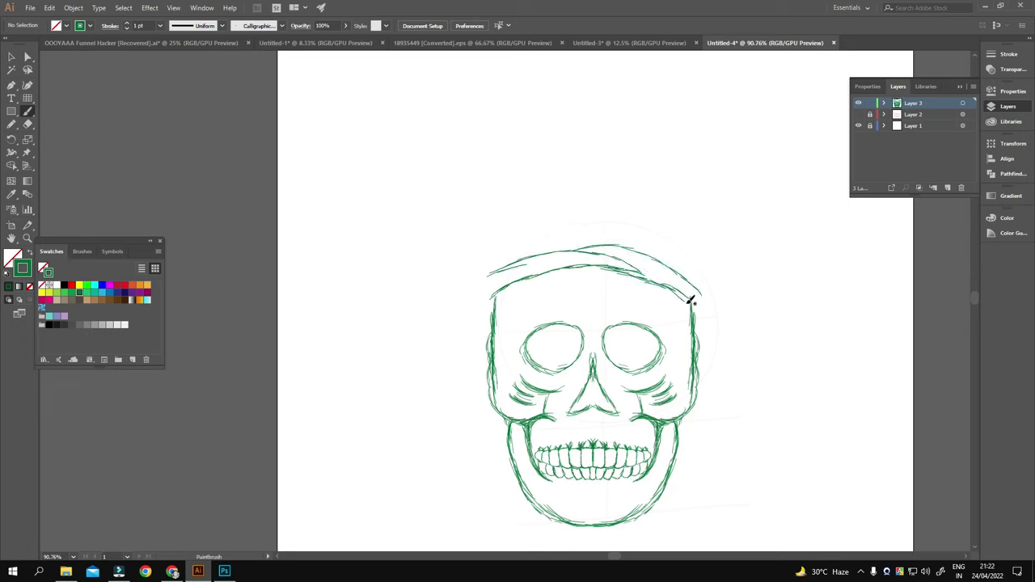
{"action": "mouse_move", "coordinate": [505, 279]}
{"action": "left_mouse_down"}
{"action": "mouse_move", "coordinate": [579, 233]}
{"action": "mouse_move", "coordinate": [606, 283]}
{"action": "mouse_move", "coordinate": [704, 277]}
{"action": "left_mouse_up"}
{"action": "left_click_drag", "start_coordinate": [615, 242], "coordinate": [653, 247]}
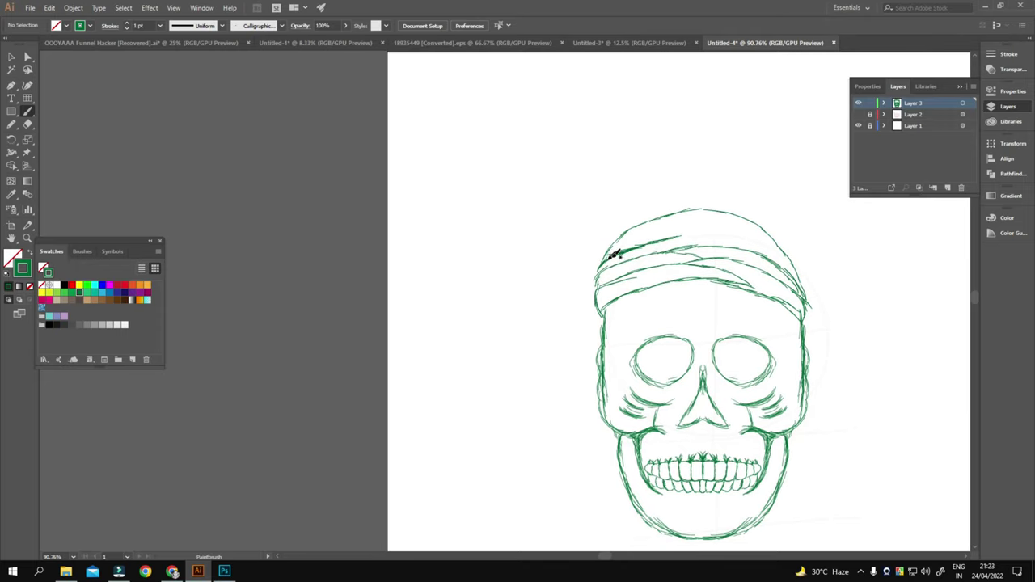
{"action": "mouse_move", "coordinate": [731, 229]}
{"action": "left_mouse_down"}
{"action": "mouse_move", "coordinate": [769, 243]}
{"action": "mouse_move", "coordinate": [684, 236]}
{"action": "mouse_move", "coordinate": [746, 215]}
{"action": "mouse_move", "coordinate": [617, 248]}
{"action": "left_mouse_up"}
{"action": "scroll", "coordinate": [619, 247], "scroll_direction": "down", "scroll_amount": 2}
{"action": "scroll", "coordinate": [550, 267], "scroll_direction": "up", "scroll_amount": 2}
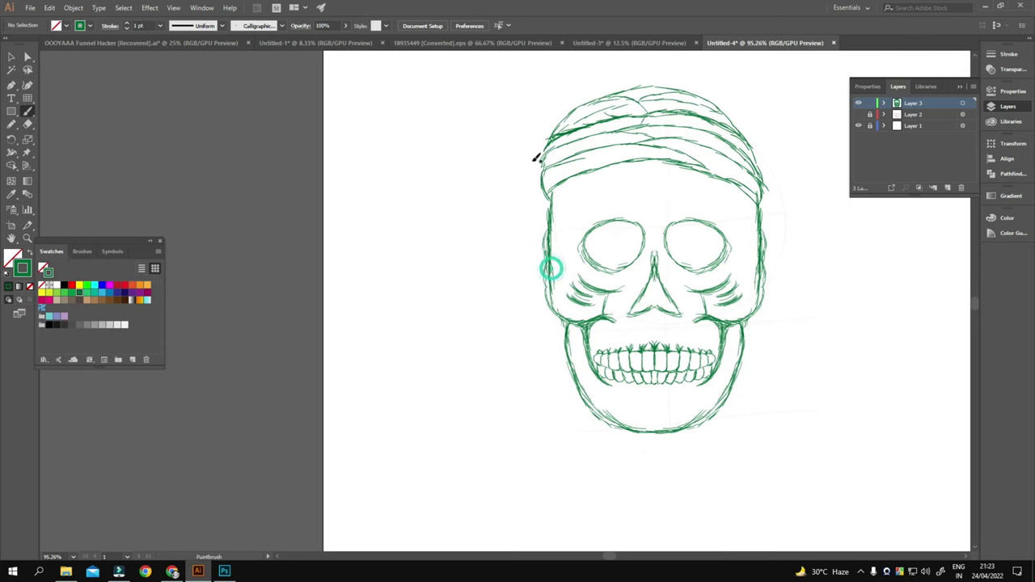
{"action": "scroll", "coordinate": [693, 343], "scroll_direction": "up", "scroll_amount": 1}
Step: Try a joint stroke out from the mouth corner and undo it
{"action": "left_click_drag", "start_coordinate": [694, 342], "coordinate": [650, 327]}
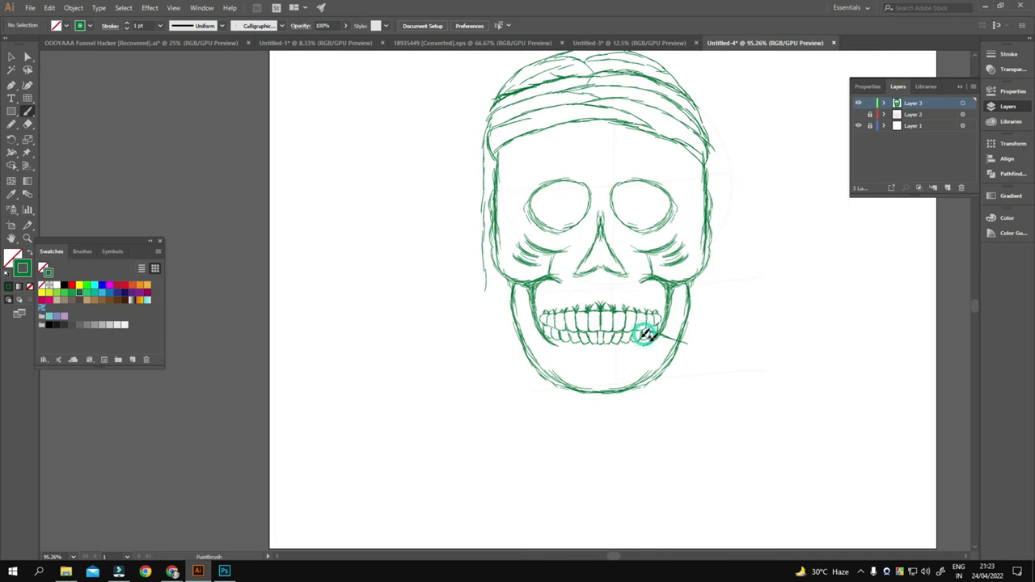
{"action": "key", "text": "ctrl+z"}
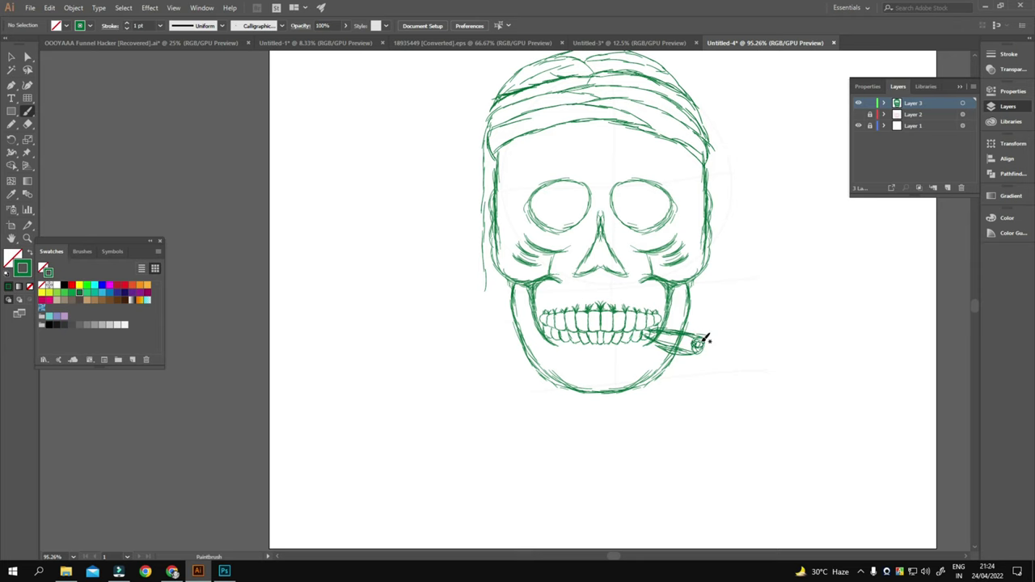
{"action": "scroll", "coordinate": [663, 377], "scroll_direction": "down", "scroll_amount": 2}
{"action": "scroll", "coordinate": [629, 339], "scroll_direction": "up", "scroll_amount": 1}
{"action": "scroll", "coordinate": [527, 283], "scroll_direction": "up", "scroll_amount": 1}
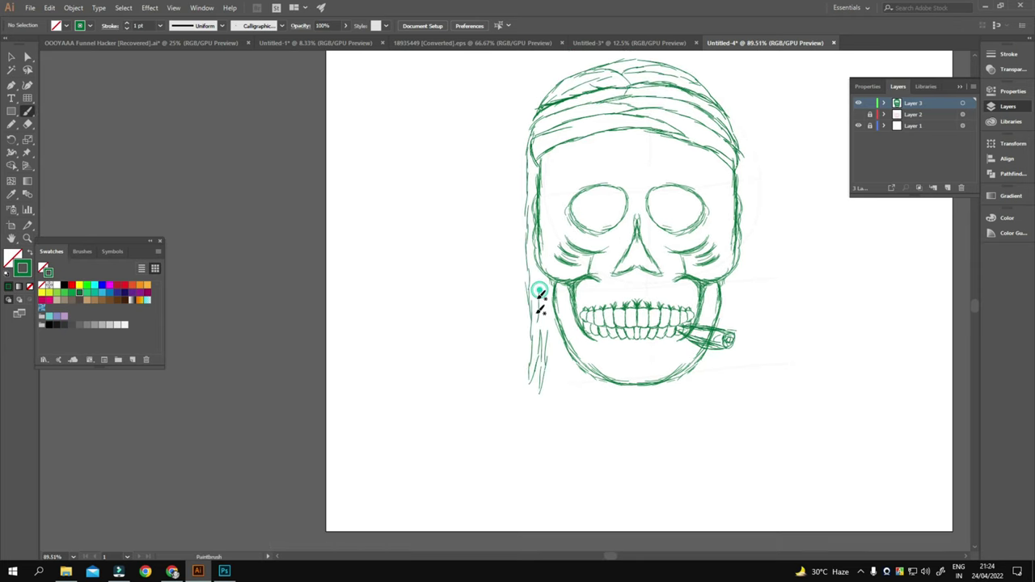
{"action": "scroll", "coordinate": [526, 369], "scroll_direction": "down", "scroll_amount": 2}
{"action": "scroll", "coordinate": [513, 342], "scroll_direction": "right", "scroll_amount": 3}
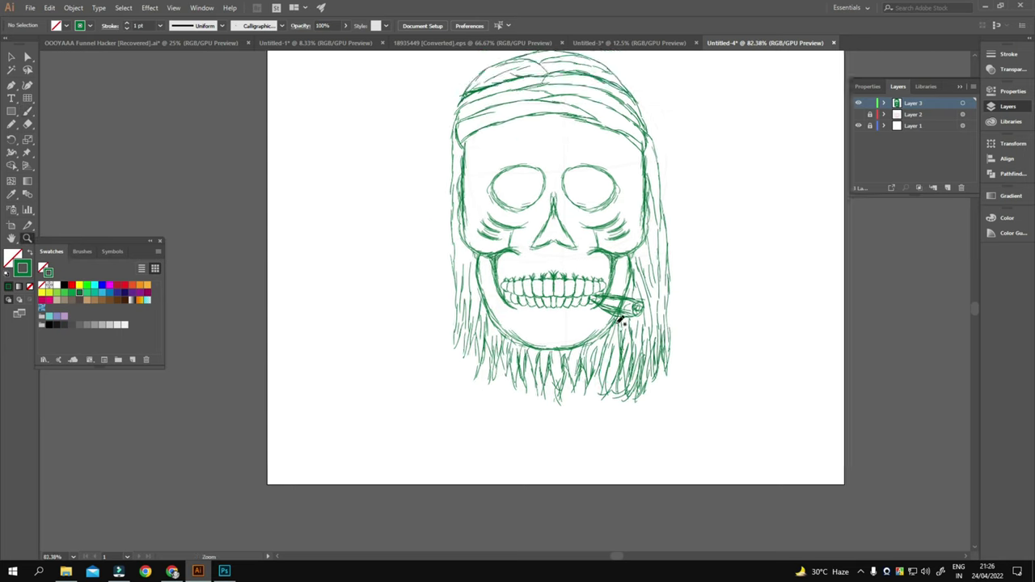
Step: Draw a billowing smoke cloud along the head's left side, with a smaller puff at upper right
{"action": "scroll", "coordinate": [683, 346], "scroll_direction": "up", "scroll_amount": 1}
{"action": "left_click_drag", "start_coordinate": [683, 346], "coordinate": [780, 347]}
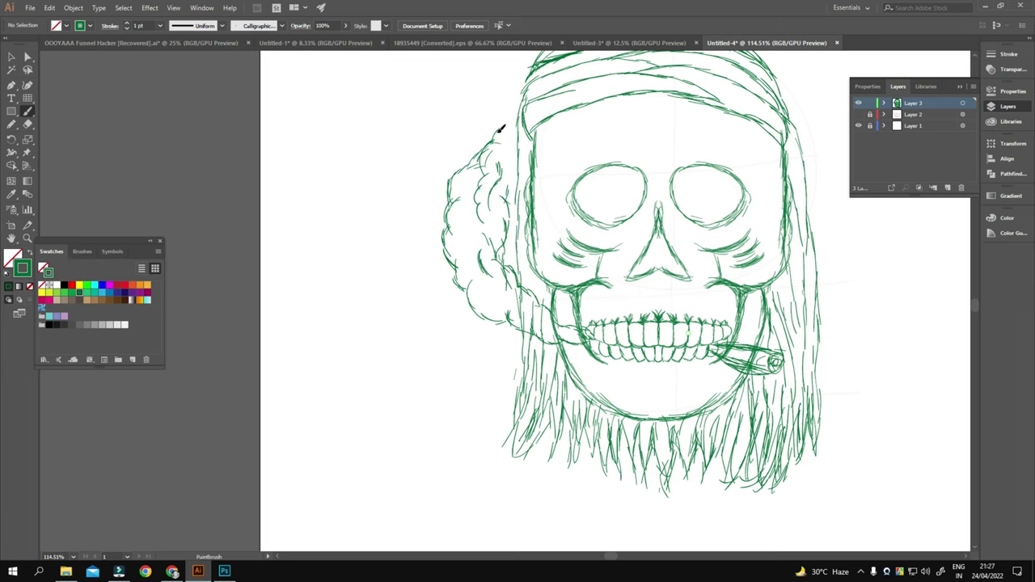
{"action": "scroll", "coordinate": [501, 129], "scroll_direction": "down", "scroll_amount": 5}
{"action": "scroll", "coordinate": [651, 259], "scroll_direction": "up", "scroll_amount": 5}
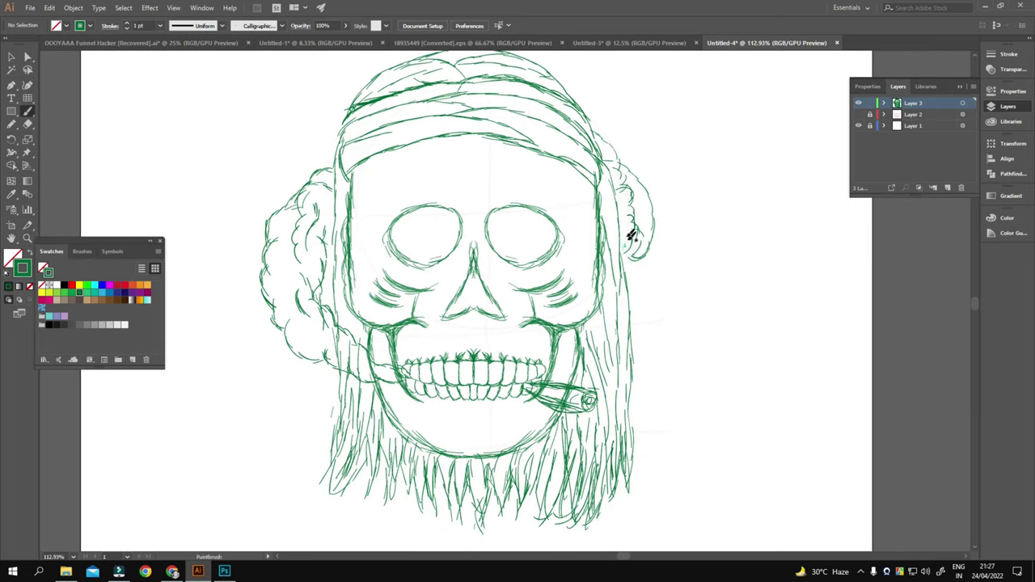
{"action": "scroll", "coordinate": [648, 219], "scroll_direction": "down", "scroll_amount": 5}
{"action": "scroll", "coordinate": [527, 331], "scroll_direction": "up", "scroll_amount": 4}
{"action": "key", "text": "v"}
{"action": "scroll", "coordinate": [723, 266], "scroll_direction": "down", "scroll_amount": 2}
Step: Add a new top layer named 'art'
{"action": "key", "text": "z"}
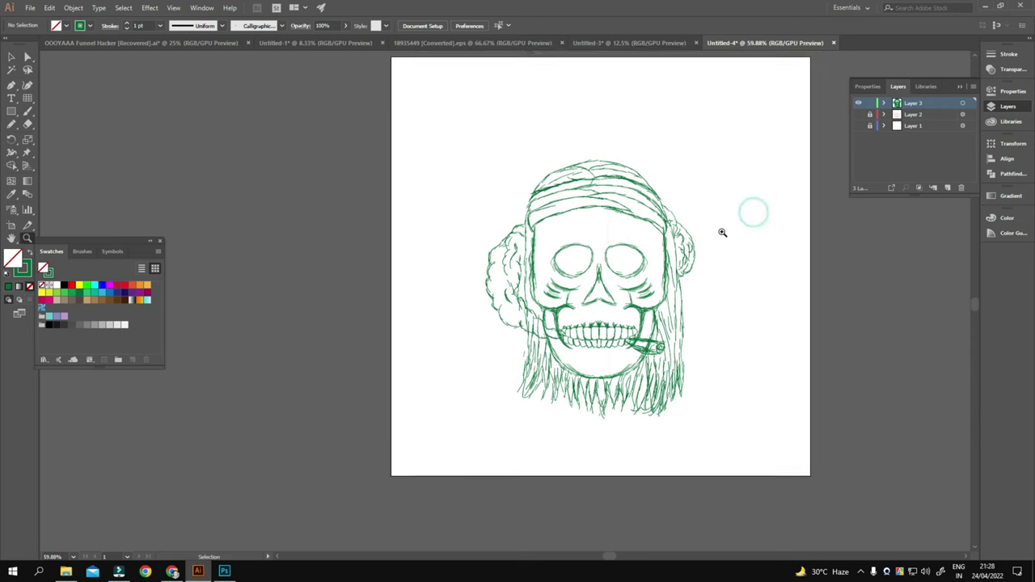
{"action": "left_click", "coordinate": [736, 219]}
{"action": "key", "text": "ctrl+l"}
{"action": "double_click", "coordinate": [912, 103]}
{"action": "type", "text": "art"}
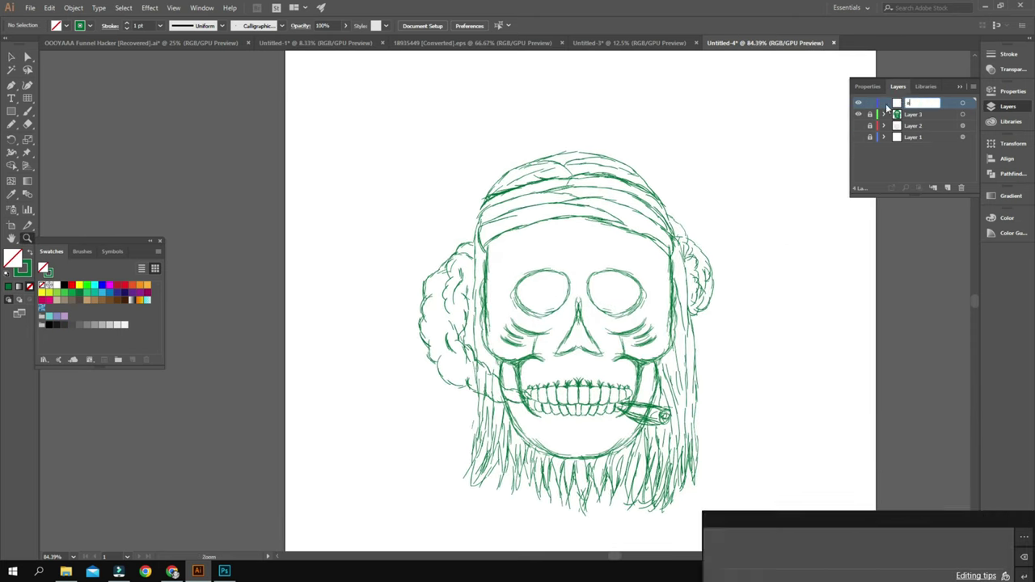
{"action": "key", "text": "Return"}
Step: Fade the green skull sketch to 39% opacity and lock it beneath the art layer
{"action": "left_click_drag", "start_coordinate": [641, 271], "coordinate": [627, 273]}
{"action": "key", "text": "v"}
{"action": "key", "text": "ctrl+a"}
{"action": "key", "text": "ctrl+minus"}
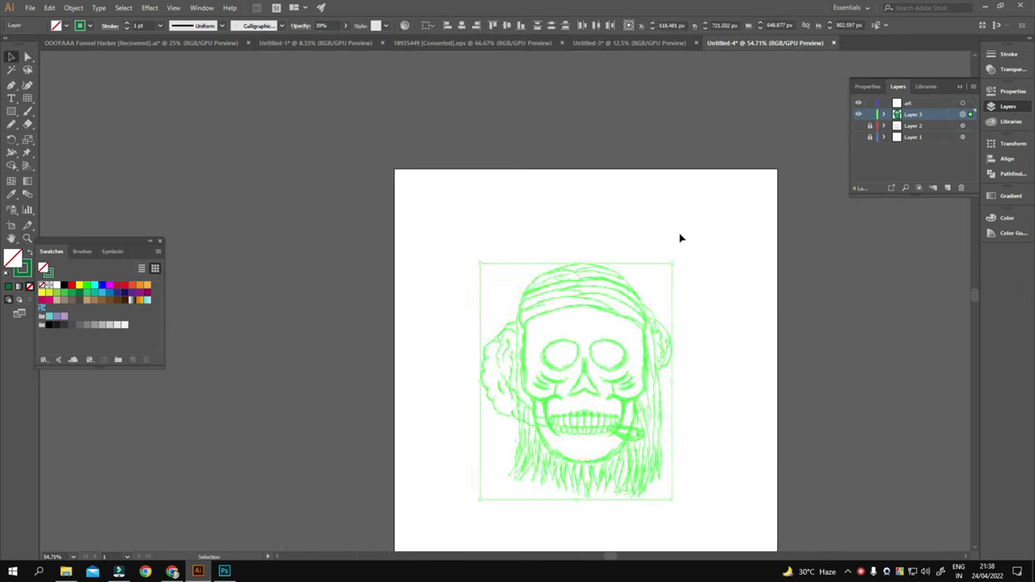
{"action": "key", "text": "3"}
{"action": "key", "text": "ctrl+shift+a"}
{"action": "left_click_drag", "start_coordinate": [681, 292], "coordinate": [638, 330]}
Step: Create a new Calligraphic brush with default settings for inking
{"action": "left_click", "coordinate": [222, 25]}
{"action": "left_click", "coordinate": [281, 25]}
{"action": "left_click", "coordinate": [243, 107]}
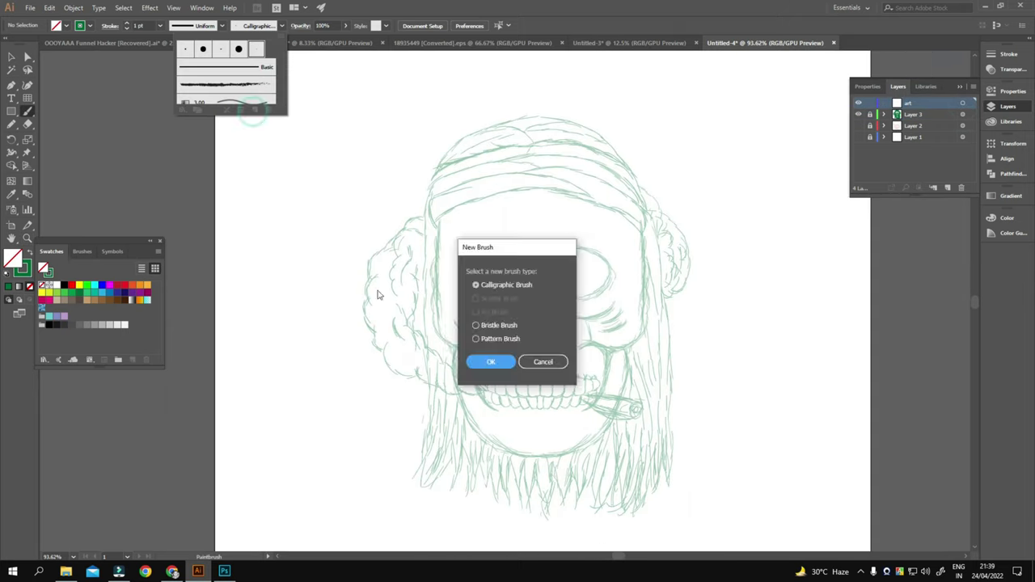
{"action": "left_click", "coordinate": [486, 360]}
{"action": "left_click", "coordinate": [575, 376]}
{"action": "scroll", "coordinate": [545, 358], "scroll_direction": "up", "scroll_amount": 3}
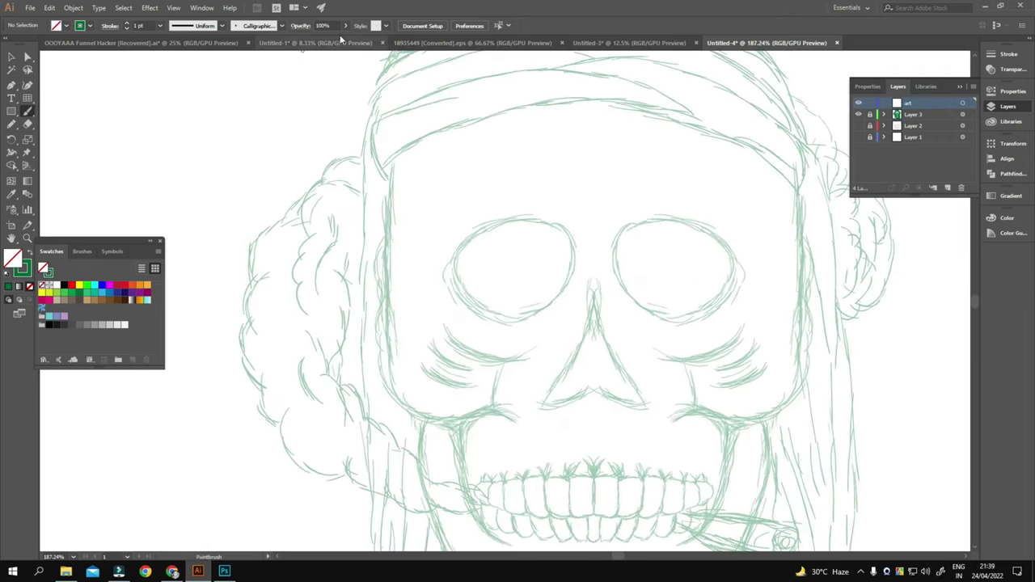
Step: Ink black loops around the left eye socket and lock the vertical centre guide
{"action": "left_click_drag", "start_coordinate": [396, 262], "coordinate": [471, 225]}
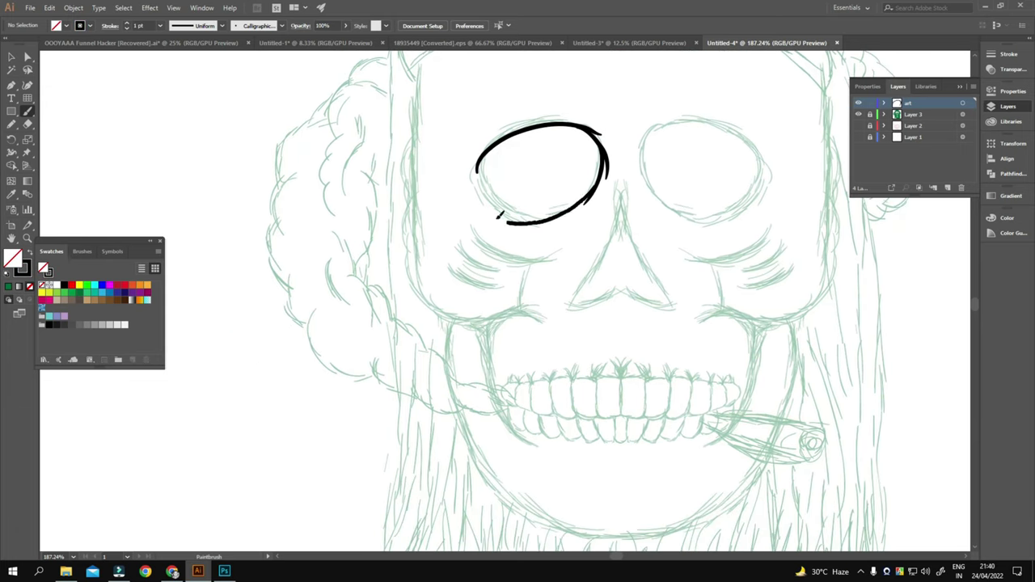
{"action": "key", "text": "ctrl+z"}
{"action": "left_click_drag", "start_coordinate": [477, 190], "coordinate": [566, 230]}
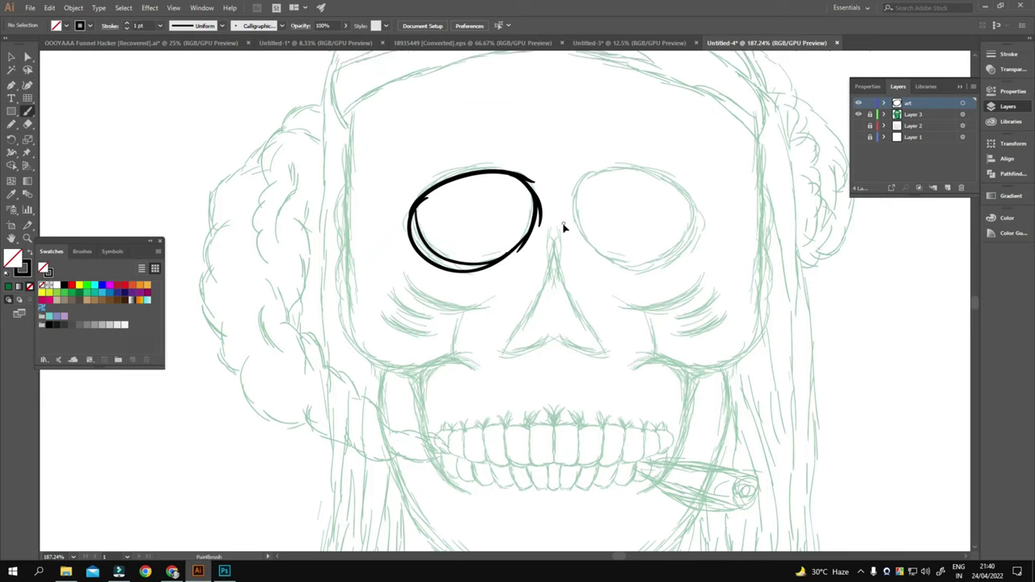
{"action": "key", "text": "ctrl+r"}
{"action": "left_click_drag", "start_coordinate": [561, 55], "coordinate": [555, 157]}
{"action": "left_click_drag", "start_coordinate": [506, 272], "coordinate": [529, 277]}
{"action": "right_click", "coordinate": [575, 226]}
{"action": "left_click", "coordinate": [623, 307]}
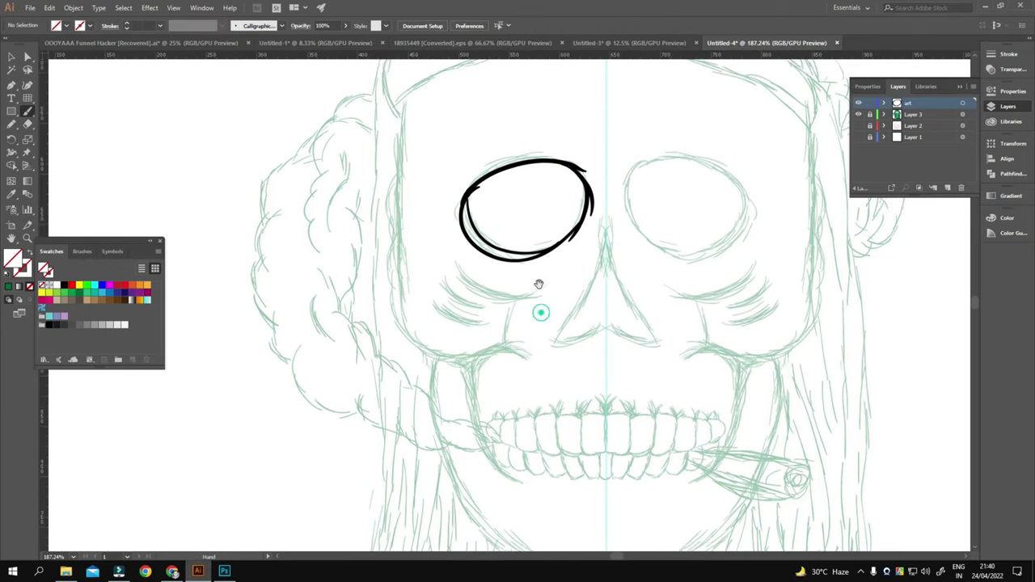
Step: Ink the skull's left outline and the left cheek and jaw contour
{"action": "left_click_drag", "start_coordinate": [363, 150], "coordinate": [365, 232]}
{"action": "key", "text": "ctrl+z"}
{"action": "scroll", "coordinate": [376, 173], "scroll_direction": "down", "scroll_amount": 2}
{"action": "left_click_drag", "start_coordinate": [377, 92], "coordinate": [393, 254]}
{"action": "scroll", "coordinate": [396, 191], "scroll_direction": "down", "scroll_amount": 3}
{"action": "left_click_drag", "start_coordinate": [395, 166], "coordinate": [411, 217]}
{"action": "scroll", "coordinate": [396, 192], "scroll_direction": "down", "scroll_amount": 1}
{"action": "left_click_drag", "start_coordinate": [408, 174], "coordinate": [542, 216]}
Step: Ink the nose's left edge and the curling jaw contours beside the left teeth
{"action": "left_click_drag", "start_coordinate": [450, 186], "coordinate": [474, 243]}
{"action": "left_click_drag", "start_coordinate": [516, 308], "coordinate": [550, 396]}
{"action": "left_click_drag", "start_coordinate": [443, 257], "coordinate": [495, 160]}
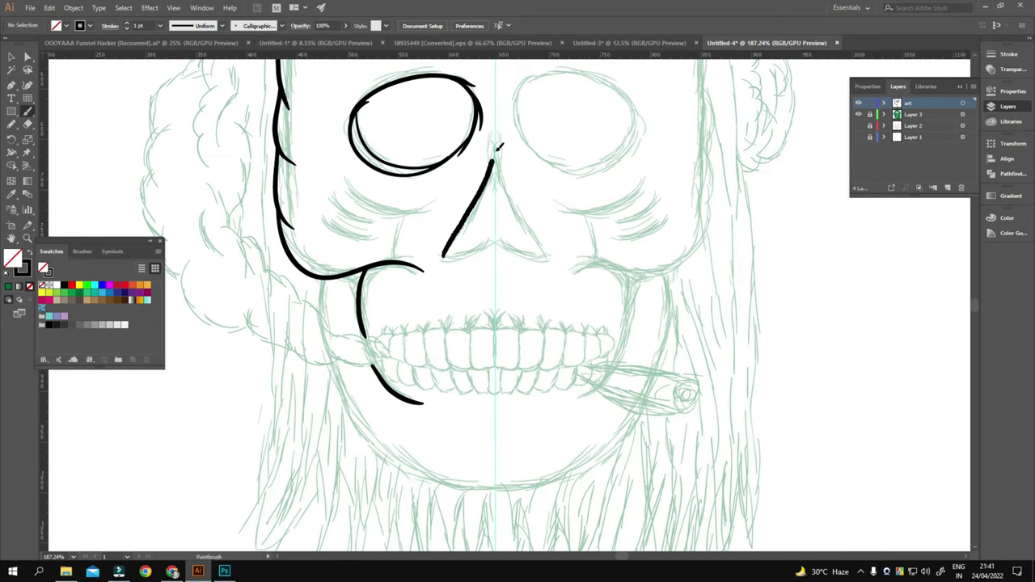
{"action": "scroll", "coordinate": [495, 278], "scroll_direction": "down", "scroll_amount": 3}
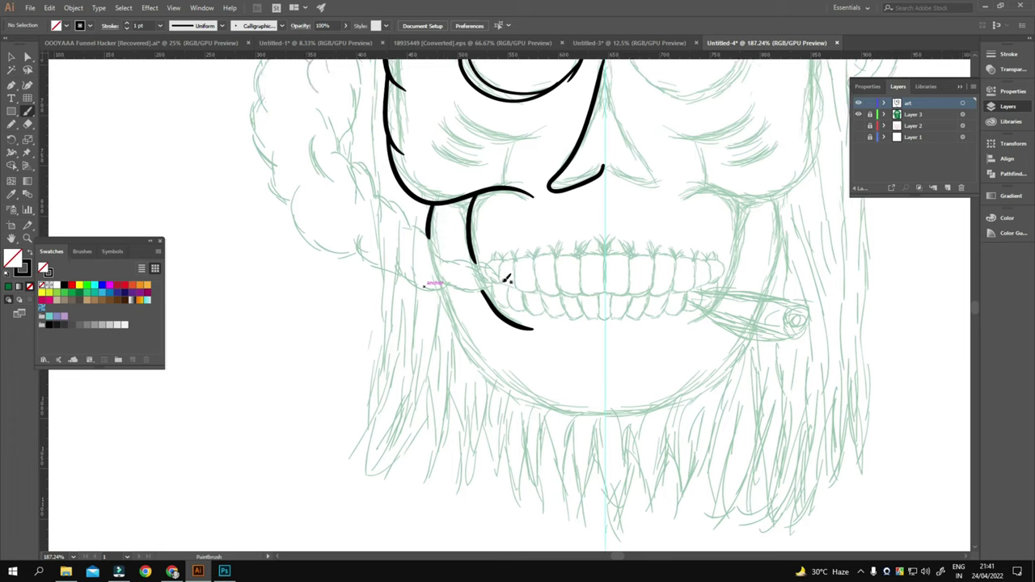
{"action": "left_click_drag", "start_coordinate": [457, 243], "coordinate": [524, 262]}
{"action": "scroll", "coordinate": [423, 284], "scroll_direction": "up", "scroll_amount": 3}
{"action": "scroll", "coordinate": [437, 275], "scroll_direction": "left", "scroll_amount": 3}
{"action": "left_click_drag", "start_coordinate": [435, 260], "coordinate": [582, 368]}
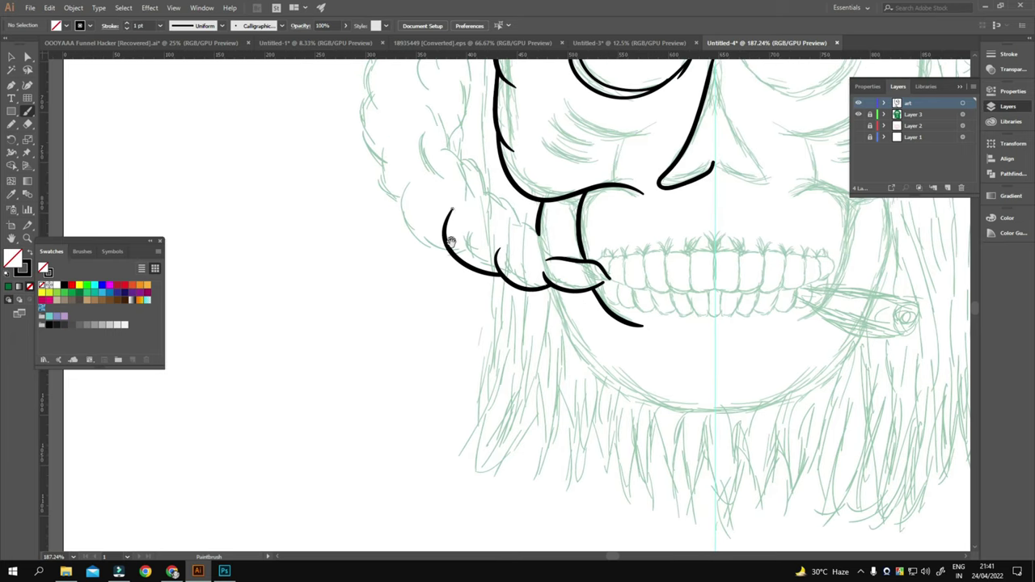
{"action": "left_click_drag", "start_coordinate": [492, 288], "coordinate": [538, 348]}
Step: Outline the brain down the skull's left side
{"action": "scroll", "coordinate": [507, 275], "scroll_direction": "up", "scroll_amount": 3}
{"action": "left_click_drag", "start_coordinate": [449, 133], "coordinate": [411, 242]}
{"action": "scroll", "coordinate": [452, 202], "scroll_direction": "up", "scroll_amount": 3}
{"action": "left_click_drag", "start_coordinate": [461, 101], "coordinate": [368, 209]}
{"action": "scroll", "coordinate": [460, 202], "scroll_direction": "down", "scroll_amount": 3}
{"action": "scroll", "coordinate": [445, 242], "scroll_direction": "right", "scroll_amount": 1}
Step: Add inner curves and lobe strokes inside the brain outline
{"action": "scroll", "coordinate": [444, 259], "scroll_direction": "up", "scroll_amount": 2}
{"action": "left_click_drag", "start_coordinate": [396, 267], "coordinate": [420, 336]}
{"action": "scroll", "coordinate": [406, 215], "scroll_direction": "up", "scroll_amount": 2}
{"action": "left_click_drag", "start_coordinate": [392, 121], "coordinate": [412, 176]}
{"action": "scroll", "coordinate": [404, 202], "scroll_direction": "up", "scroll_amount": 2}
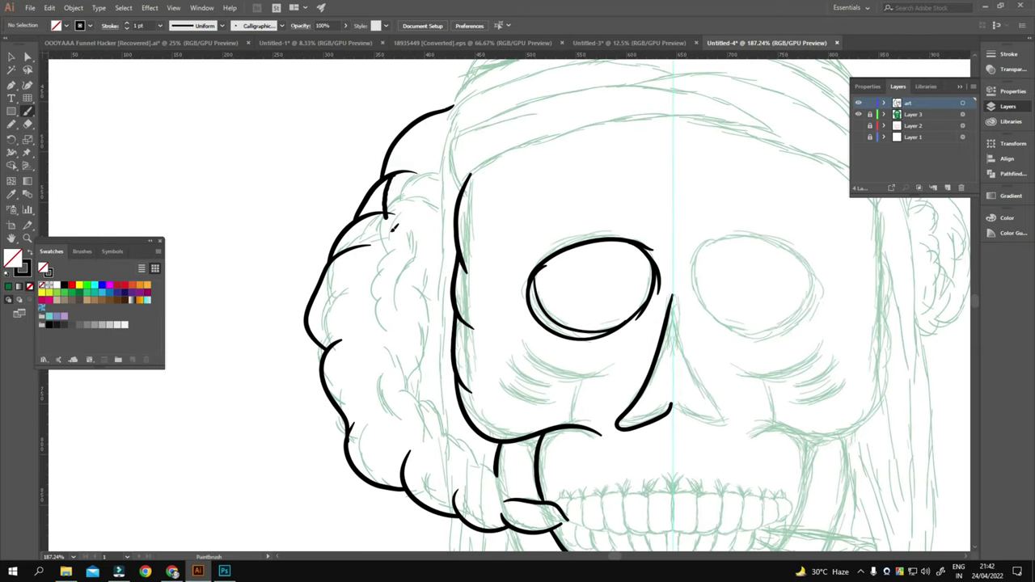
{"action": "scroll", "coordinate": [400, 206], "scroll_direction": "down", "scroll_amount": 3}
{"action": "scroll", "coordinate": [396, 212], "scroll_direction": "down", "scroll_amount": 2}
{"action": "scroll", "coordinate": [485, 186], "scroll_direction": "up", "scroll_amount": 3}
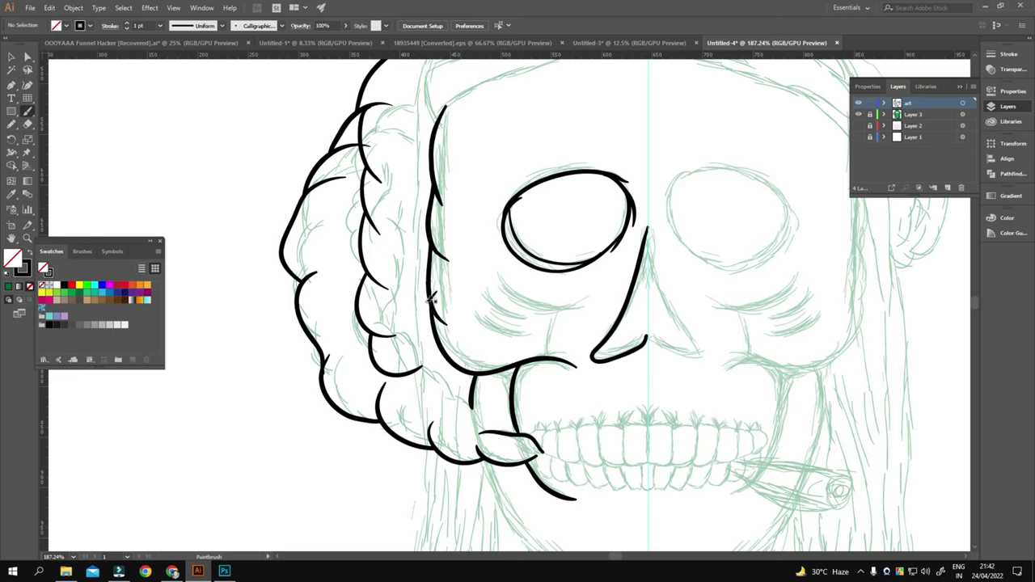
{"action": "left_click_drag", "start_coordinate": [424, 311], "coordinate": [432, 212]}
{"action": "scroll", "coordinate": [432, 212], "scroll_direction": "up", "scroll_amount": 2}
{"action": "scroll", "coordinate": [485, 218], "scroll_direction": "up", "scroll_amount": 1}
Step: Ink the top curve of the cranium
{"action": "left_click_drag", "start_coordinate": [356, 267], "coordinate": [668, 202]}
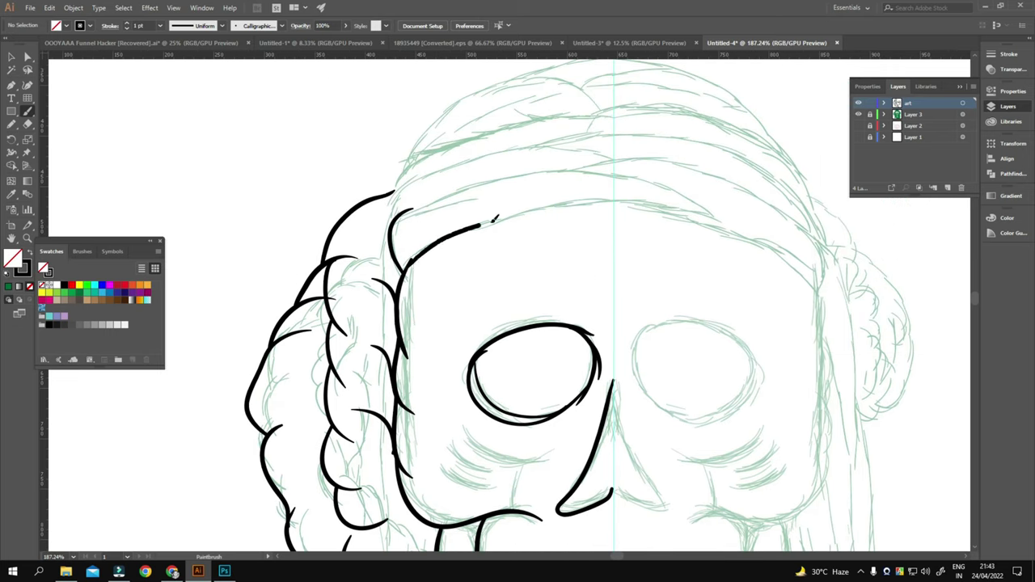
{"action": "scroll", "coordinate": [566, 211], "scroll_direction": "right", "scroll_amount": 3}
{"action": "scroll", "coordinate": [482, 192], "scroll_direction": "up", "scroll_amount": 1}
{"action": "scroll", "coordinate": [420, 210], "scroll_direction": "down", "scroll_amount": 3}
{"action": "scroll", "coordinate": [380, 223], "scroll_direction": "down", "scroll_amount": 3}
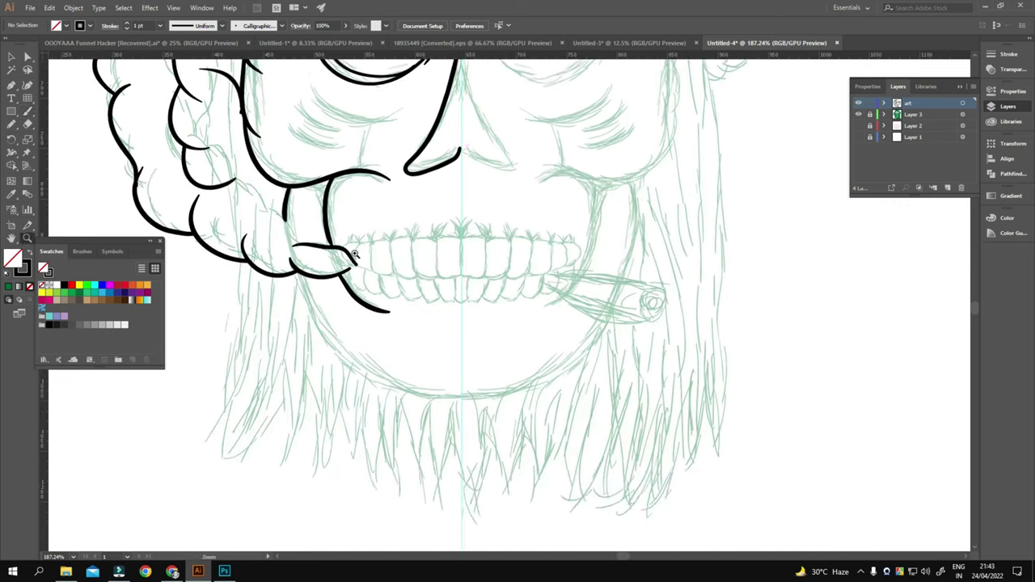
{"action": "scroll", "coordinate": [352, 228], "scroll_direction": "up", "scroll_amount": 4}
{"action": "scroll", "coordinate": [556, 212], "scroll_direction": "right", "scroll_amount": 2}
{"action": "scroll", "coordinate": [483, 235], "scroll_direction": "left", "scroll_amount": 1}
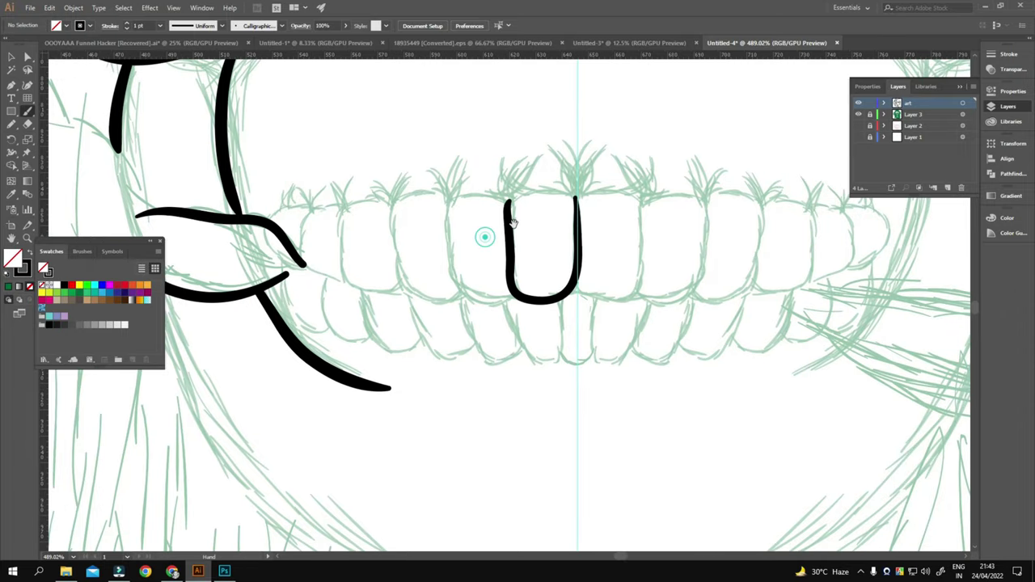
Step: Ink the left U-shaped upper teeth and the lower teeth beneath them
{"action": "left_click_drag", "start_coordinate": [473, 207], "coordinate": [541, 255]}
{"action": "scroll", "coordinate": [486, 234], "scroll_direction": "left", "scroll_amount": 1}
{"action": "left_click_drag", "start_coordinate": [441, 210], "coordinate": [501, 259]}
{"action": "mouse_move", "coordinate": [392, 212]}
{"action": "left_mouse_down"}
{"action": "mouse_move", "coordinate": [453, 258]}
{"action": "mouse_move", "coordinate": [427, 296]}
{"action": "left_mouse_up"}
{"action": "scroll", "coordinate": [402, 278], "scroll_direction": "left", "scroll_amount": 1}
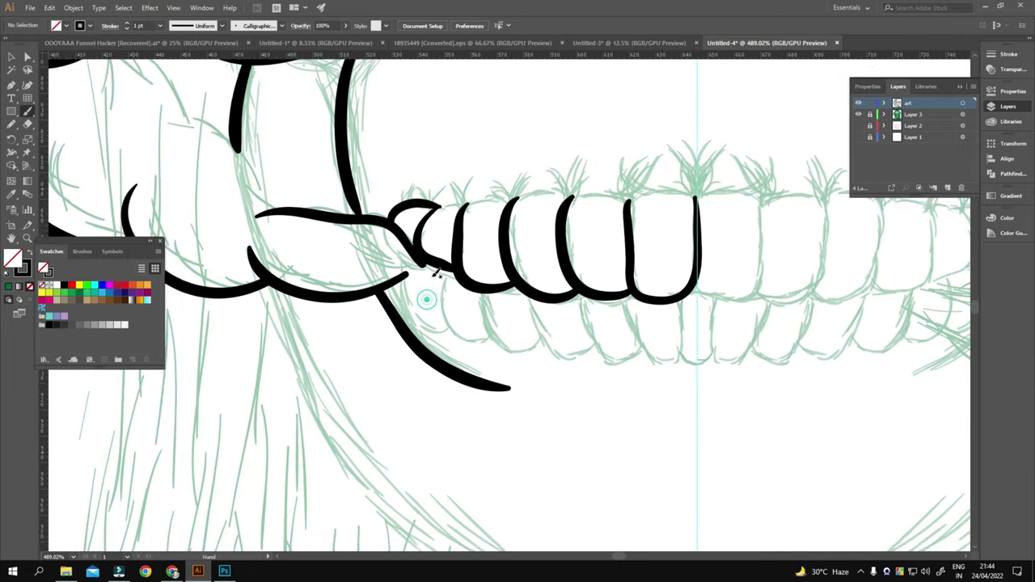
{"action": "scroll", "coordinate": [462, 296], "scroll_direction": "down", "scroll_amount": 2}
{"action": "scroll", "coordinate": [462, 296], "scroll_direction": "right", "scroll_amount": 3}
{"action": "mouse_move", "coordinate": [529, 238]}
{"action": "left_mouse_down"}
{"action": "mouse_move", "coordinate": [566, 258]}
{"action": "mouse_move", "coordinate": [538, 242]}
{"action": "mouse_move", "coordinate": [502, 243]}
{"action": "left_mouse_up"}
{"action": "scroll", "coordinate": [534, 243], "scroll_direction": "left", "scroll_amount": 1}
{"action": "scroll", "coordinate": [485, 226], "scroll_direction": "left", "scroll_amount": 1}
{"action": "left_click_drag", "start_coordinate": [558, 188], "coordinate": [494, 184]}
{"action": "scroll", "coordinate": [445, 174], "scroll_direction": "down", "scroll_amount": 2}
{"action": "scroll", "coordinate": [441, 226], "scroll_direction": "up", "scroll_amount": 2}
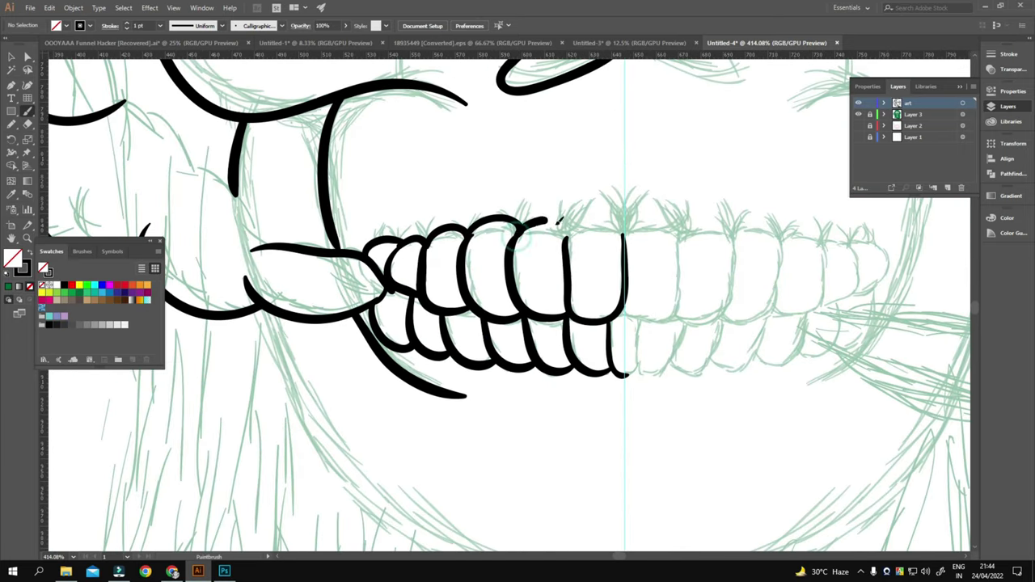
Step: Ink the chin curve on the left side
{"action": "scroll", "coordinate": [564, 268], "scroll_direction": "down", "scroll_amount": 2}
{"action": "scroll", "coordinate": [411, 307], "scroll_direction": "down", "scroll_amount": 1}
{"action": "left_click_drag", "start_coordinate": [504, 292], "coordinate": [643, 366]}
{"action": "scroll", "coordinate": [558, 320], "scroll_direction": "up", "scroll_amount": 1}
{"action": "scroll", "coordinate": [485, 324], "scroll_direction": "down", "scroll_amount": 5}
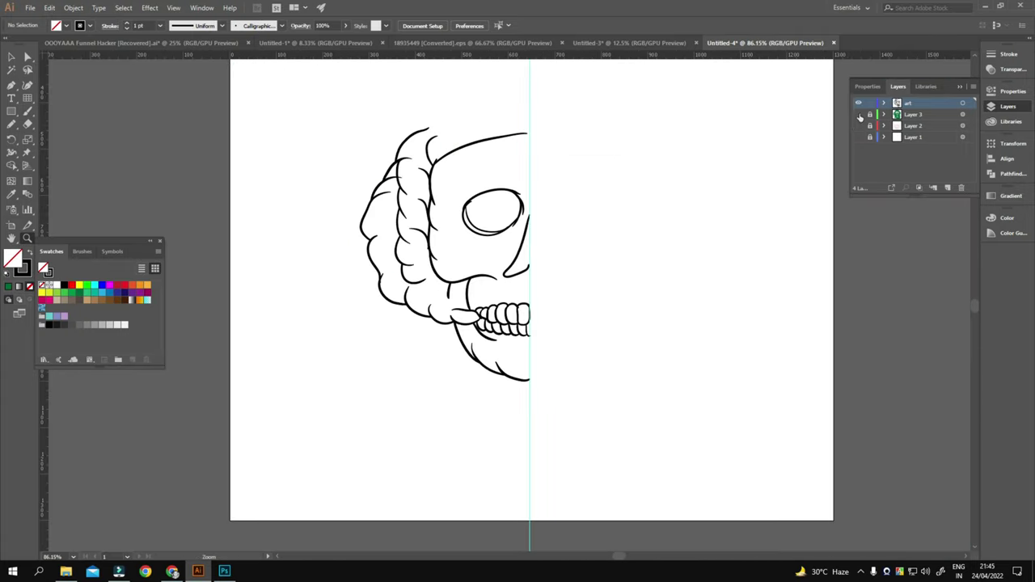
Step: Paint three black hair strands below the left jaw, then briefly hide the green sketch to check them
{"action": "scroll", "coordinate": [585, 330], "scroll_direction": "up", "scroll_amount": 2}
{"action": "scroll", "coordinate": [585, 330], "scroll_direction": "up", "scroll_amount": 2}
{"action": "scroll", "coordinate": [501, 300], "scroll_direction": "up", "scroll_amount": 3}
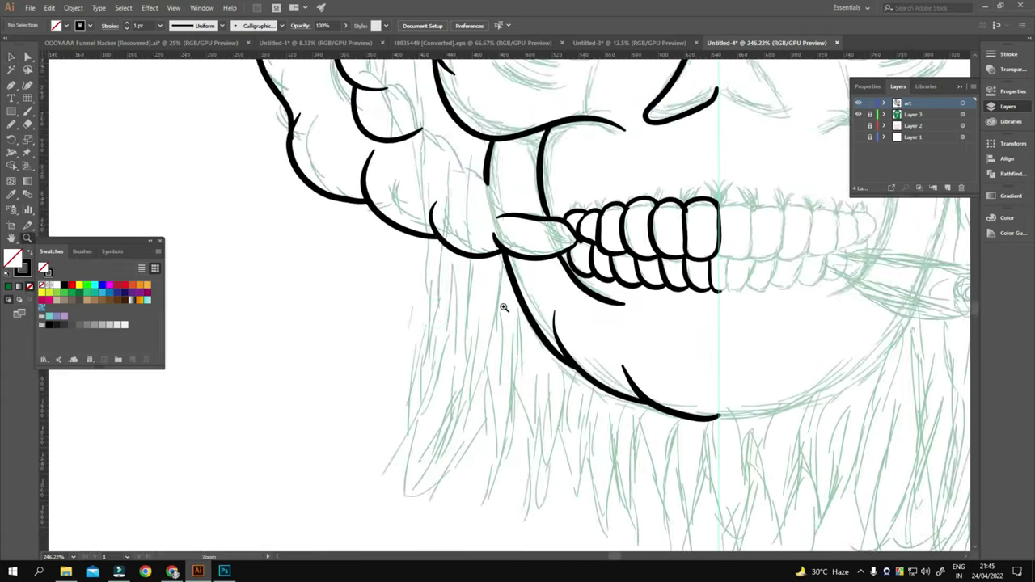
{"action": "key", "text": "b"}
{"action": "left_click_drag", "start_coordinate": [461, 115], "coordinate": [441, 339]}
{"action": "scroll", "coordinate": [442, 353], "scroll_direction": "up", "scroll_amount": 1}
{"action": "mouse_move", "coordinate": [423, 234]}
{"action": "left_mouse_down"}
{"action": "mouse_move", "coordinate": [427, 359]}
{"action": "mouse_move", "coordinate": [450, 198]}
{"action": "mouse_move", "coordinate": [437, 400]}
{"action": "left_mouse_up"}
{"action": "scroll", "coordinate": [443, 417], "scroll_direction": "down", "scroll_amount": 1}
{"action": "mouse_move", "coordinate": [460, 123]}
{"action": "left_mouse_down"}
{"action": "mouse_move", "coordinate": [458, 358]}
{"action": "mouse_move", "coordinate": [484, 233]}
{"action": "left_mouse_up"}
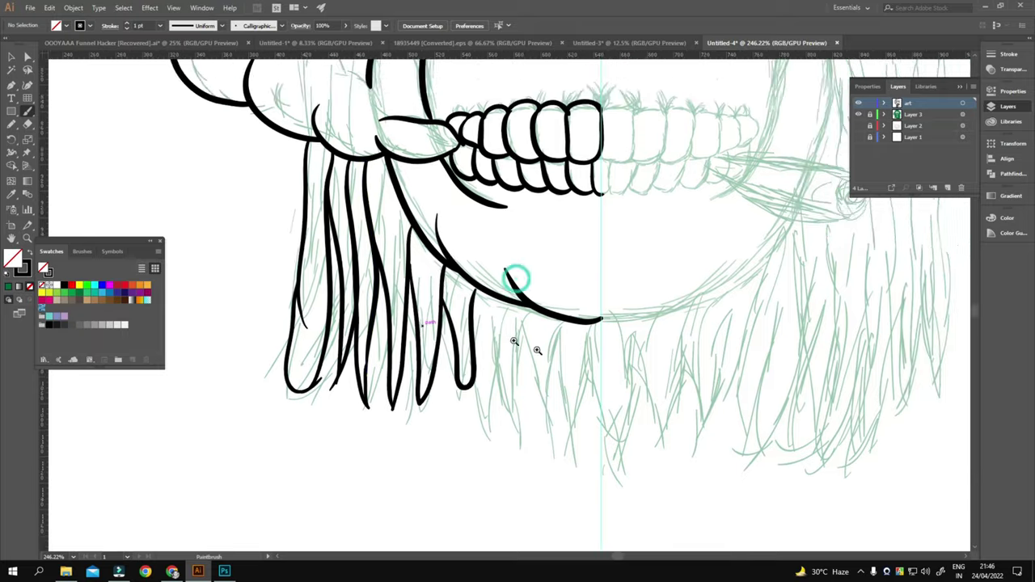
{"action": "scroll", "coordinate": [485, 242], "scroll_direction": "down", "scroll_amount": 5}
{"action": "left_click", "coordinate": [858, 114]}
{"action": "left_click", "coordinate": [859, 114]}
Step: Select the mirrored right half of the skull with the Selection tool
{"action": "scroll", "coordinate": [521, 243], "scroll_direction": "up", "scroll_amount": 2}
{"action": "scroll", "coordinate": [521, 243], "scroll_direction": "down", "scroll_amount": 3}
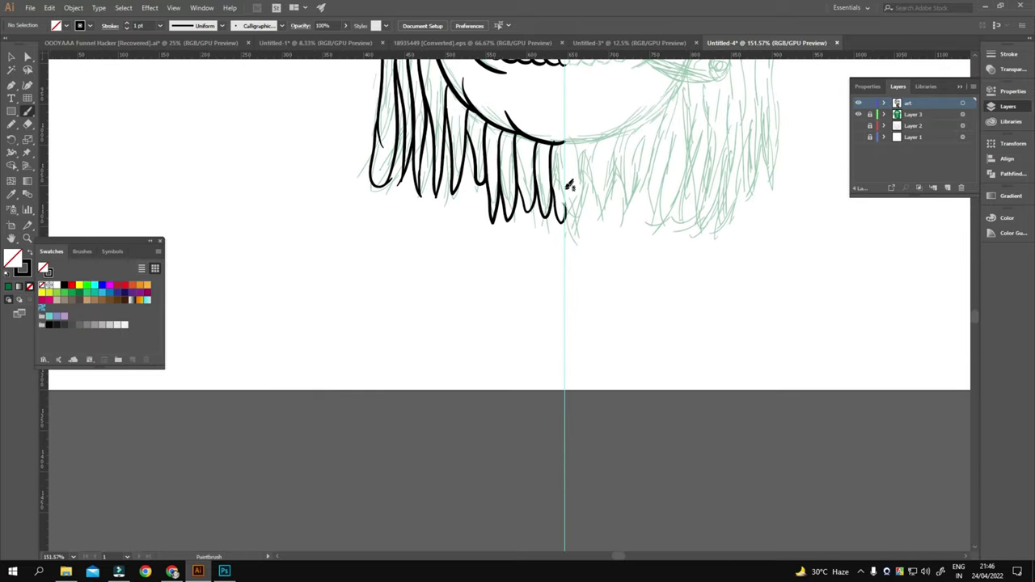
{"action": "scroll", "coordinate": [569, 186], "scroll_direction": "down", "scroll_amount": 3}
{"action": "scroll", "coordinate": [446, 277], "scroll_direction": "down", "scroll_amount": 1}
{"action": "key", "text": "v"}
{"action": "left_click", "coordinate": [518, 349]}
Step: Position the mirrored right half beside the left half to complete the skull
{"action": "left_click_drag", "start_coordinate": [590, 203], "coordinate": [590, 203]}
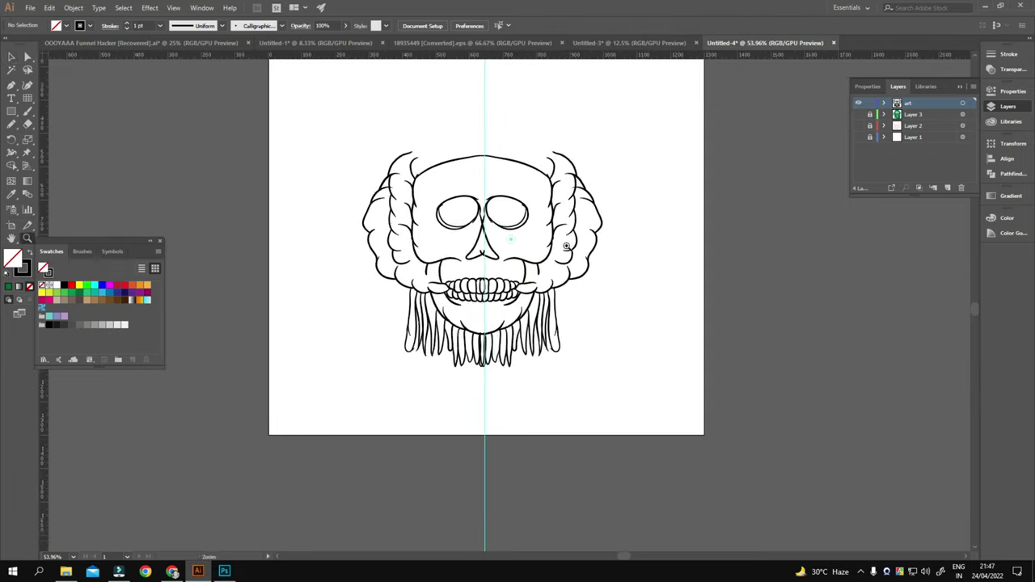
{"action": "scroll", "coordinate": [534, 237], "scroll_direction": "up", "scroll_amount": 3}
{"action": "scroll", "coordinate": [534, 237], "scroll_direction": "up", "scroll_amount": 1}
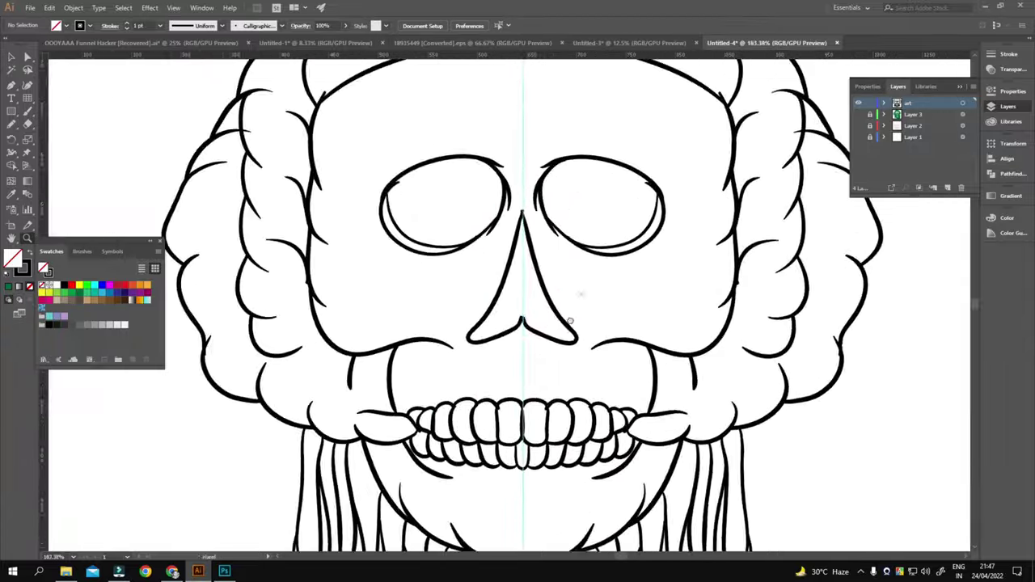
{"action": "scroll", "coordinate": [582, 138], "scroll_direction": "down", "scroll_amount": 2}
{"action": "scroll", "coordinate": [582, 138], "scroll_direction": "down", "scroll_amount": 1}
Step: Inside the isolated skull group, paint a bold cigarette jutting from the right mouth corner
{"action": "double_click", "coordinate": [685, 212]}
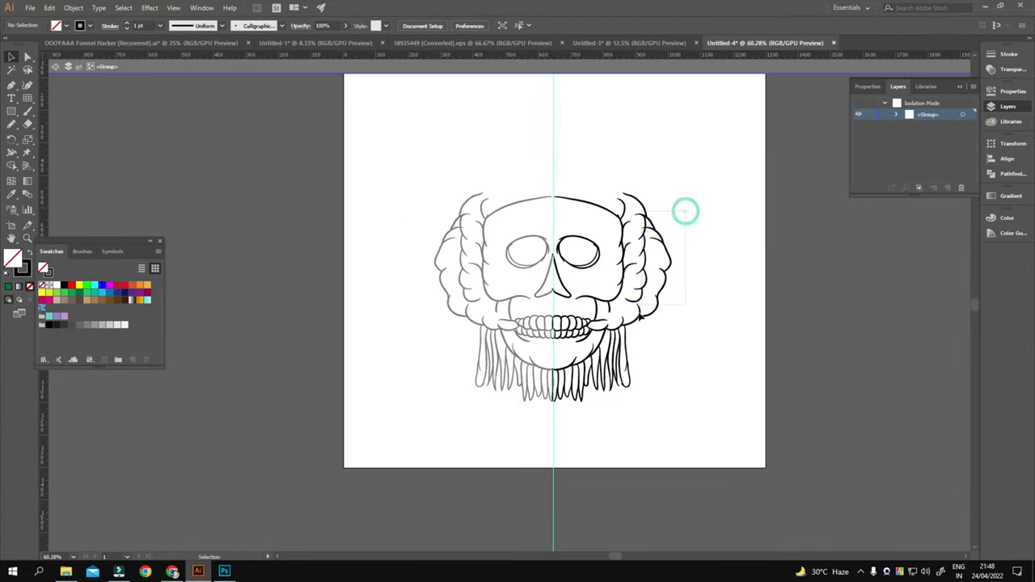
{"action": "scroll", "coordinate": [661, 268], "scroll_direction": "up", "scroll_amount": 2}
{"action": "key", "text": "b"}
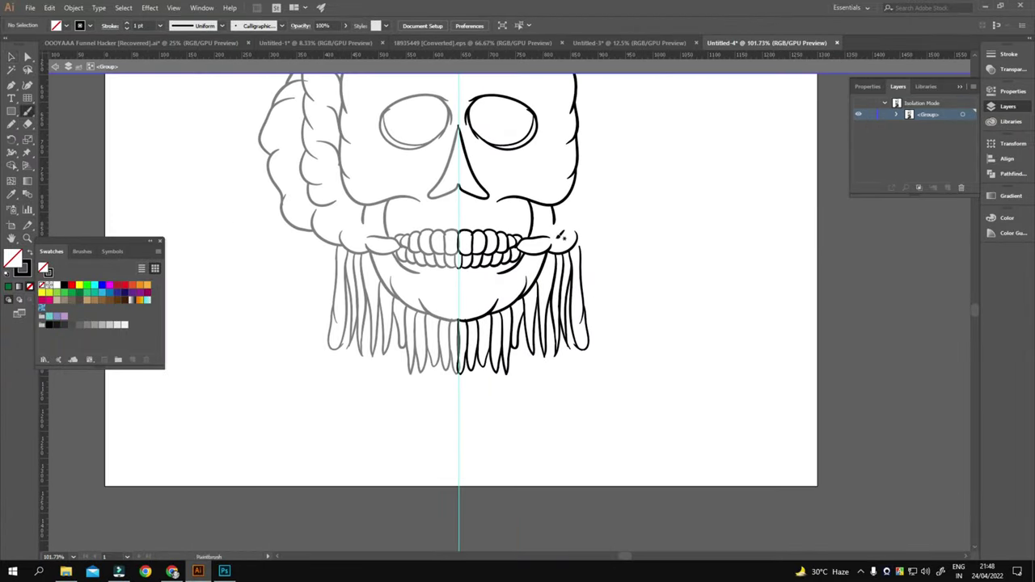
{"action": "key", "text": "b"}
{"action": "scroll", "coordinate": [498, 235], "scroll_direction": "down", "scroll_amount": 1}
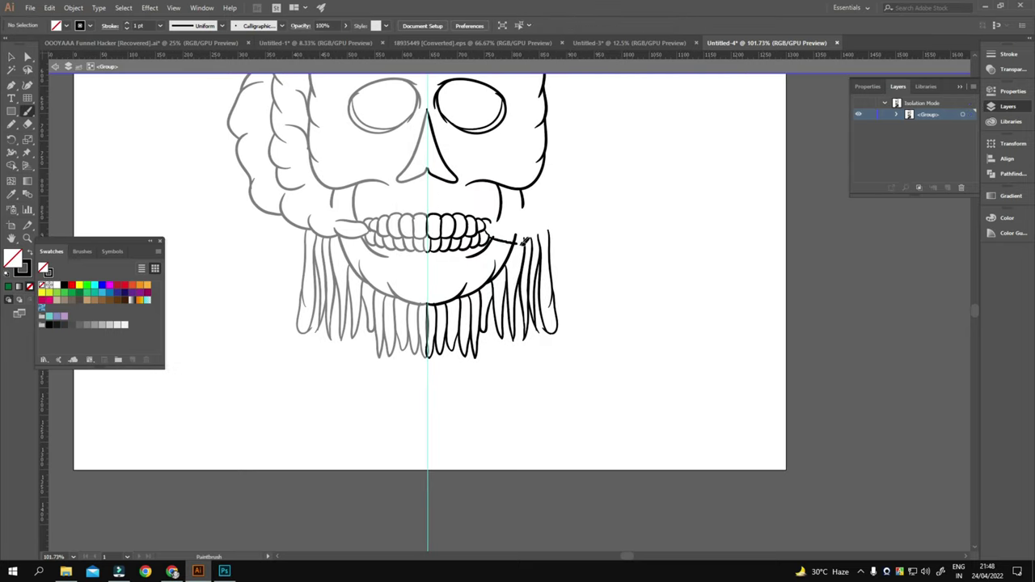
{"action": "key", "text": "b"}
{"action": "scroll", "coordinate": [533, 252], "scroll_direction": "down", "scroll_amount": 1}
{"action": "left_click_drag", "start_coordinate": [490, 219], "coordinate": [553, 239]}
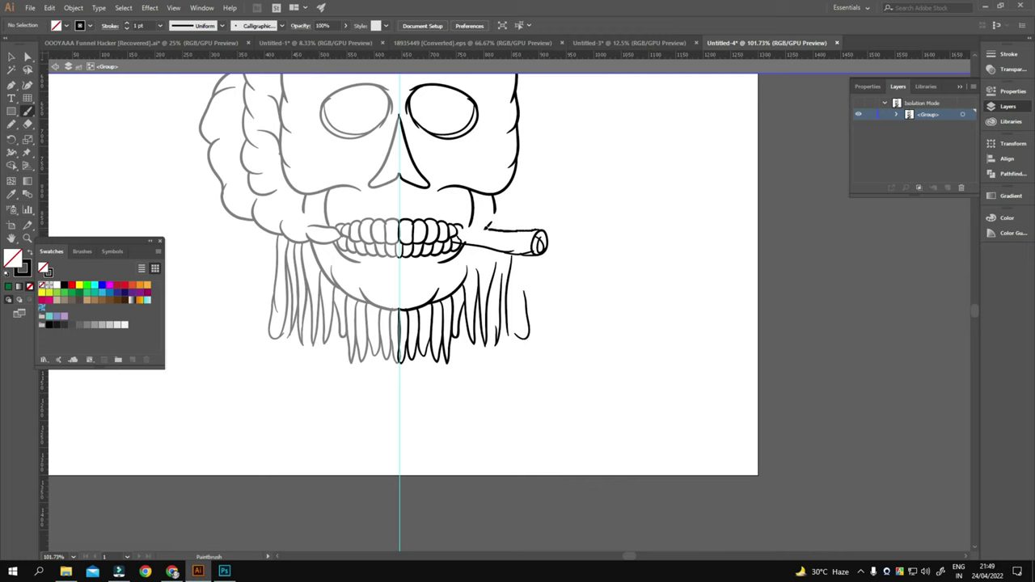
{"action": "scroll", "coordinate": [526, 259], "scroll_direction": "down", "scroll_amount": 1}
{"action": "scroll", "coordinate": [584, 288], "scroll_direction": "down", "scroll_amount": 3}
Step: Exit the skull group's isolation mode and pan along the skull's right side
{"action": "key", "text": "Escape"}
{"action": "scroll", "coordinate": [472, 253], "scroll_direction": "up", "scroll_amount": 5}
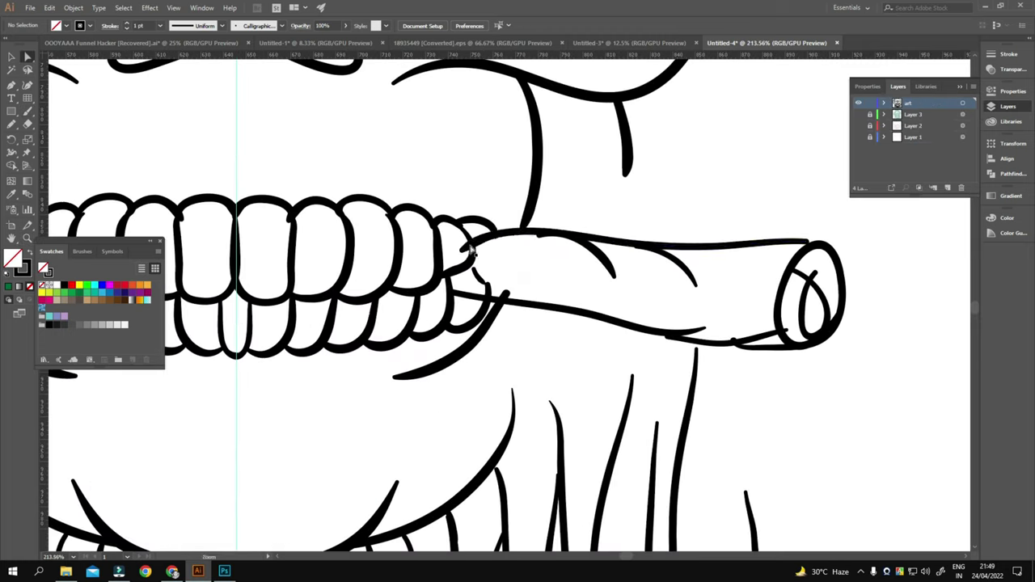
{"action": "scroll", "coordinate": [645, 252], "scroll_direction": "down", "scroll_amount": 2}
{"action": "scroll", "coordinate": [485, 315], "scroll_direction": "down", "scroll_amount": 2}
{"action": "scroll", "coordinate": [504, 330], "scroll_direction": "down", "scroll_amount": 1}
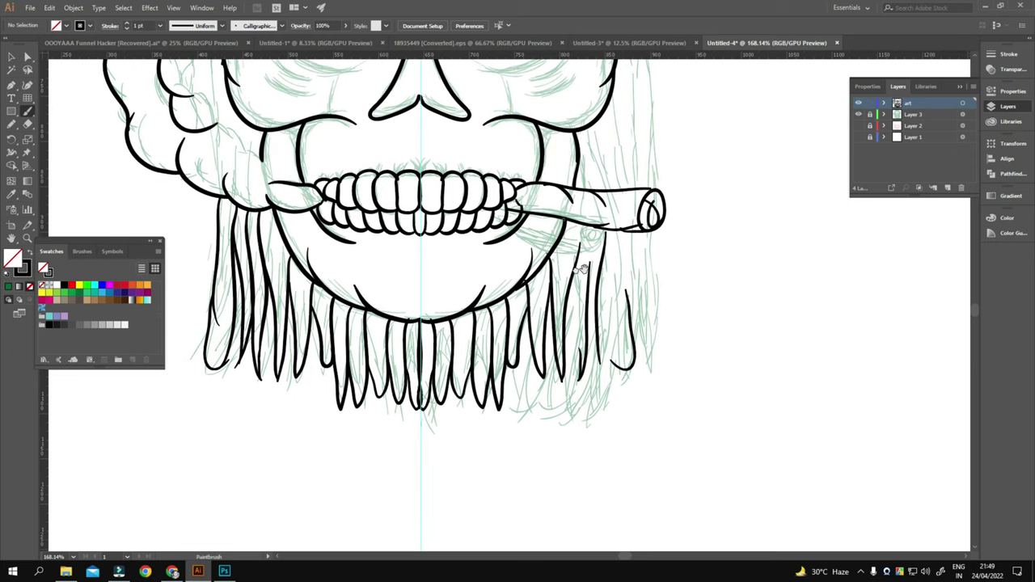
{"action": "scroll", "coordinate": [545, 269], "scroll_direction": "down", "scroll_amount": 1}
{"action": "scroll", "coordinate": [599, 266], "scroll_direction": "down", "scroll_amount": 1}
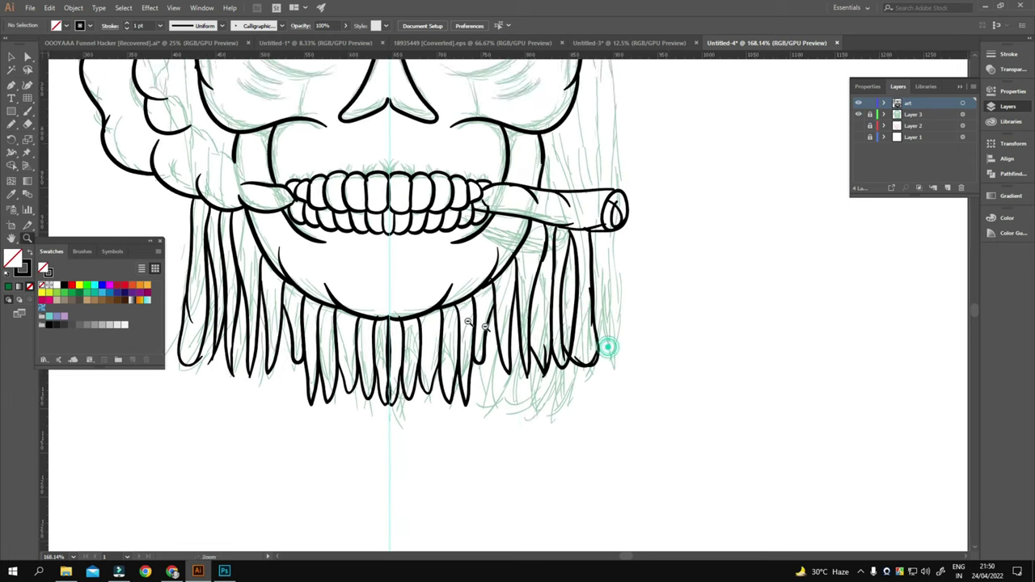
{"action": "scroll", "coordinate": [610, 342], "scroll_direction": "down", "scroll_amount": 2}
{"action": "scroll", "coordinate": [649, 264], "scroll_direction": "up", "scroll_amount": 1}
{"action": "scroll", "coordinate": [606, 164], "scroll_direction": "down", "scroll_amount": 1}
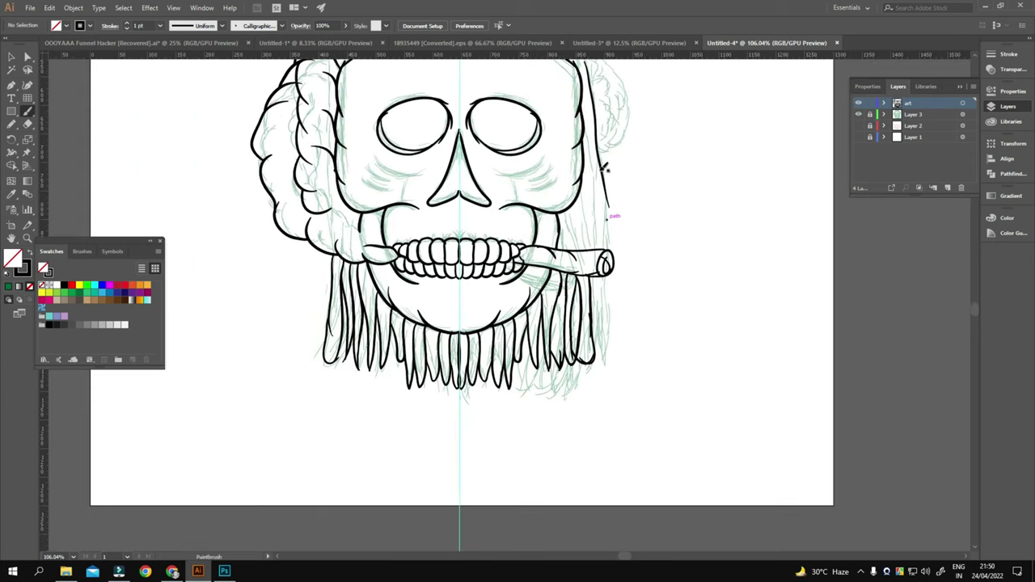
{"action": "scroll", "coordinate": [608, 194], "scroll_direction": "left", "scroll_amount": 3}
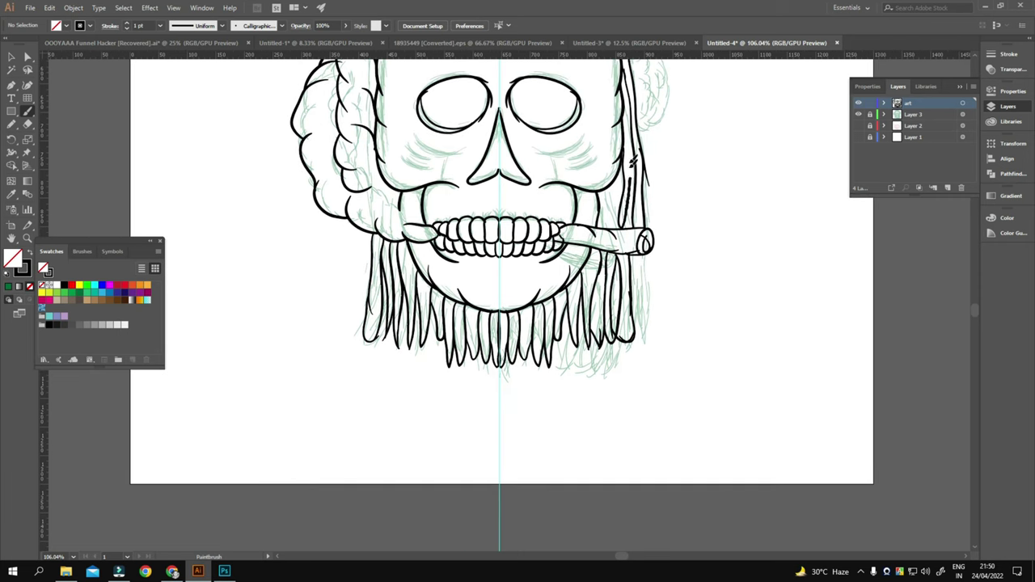
{"action": "scroll", "coordinate": [631, 211], "scroll_direction": "up", "scroll_amount": 5}
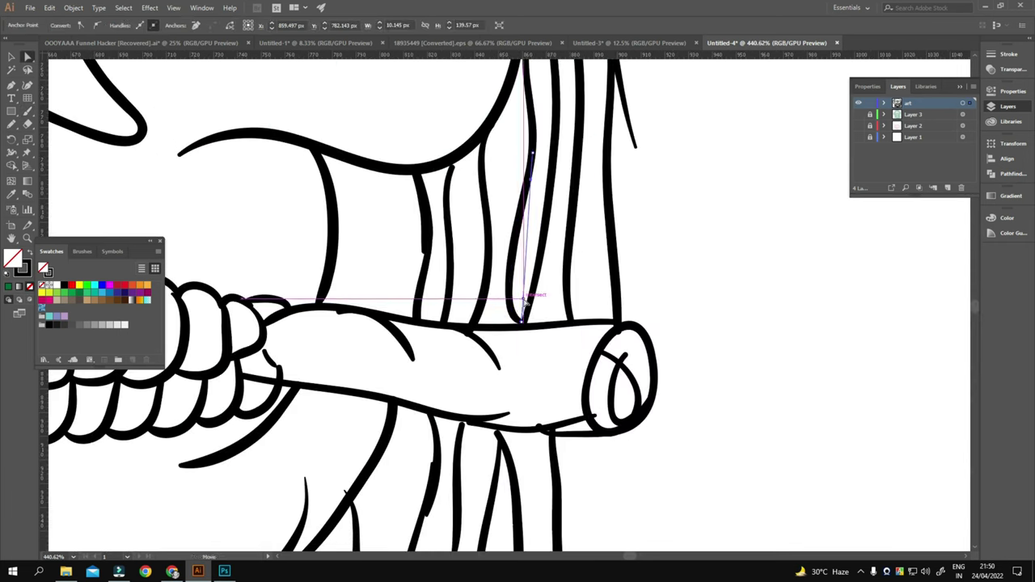
Step: Paint seven short gum strokes rising above the upper teeth across the mouth
{"action": "key", "text": "ctrl+0"}
{"action": "key", "text": "b"}
{"action": "key", "text": "ctrl+shift+w"}
{"action": "scroll", "coordinate": [589, 208], "scroll_direction": "up", "scroll_amount": 2}
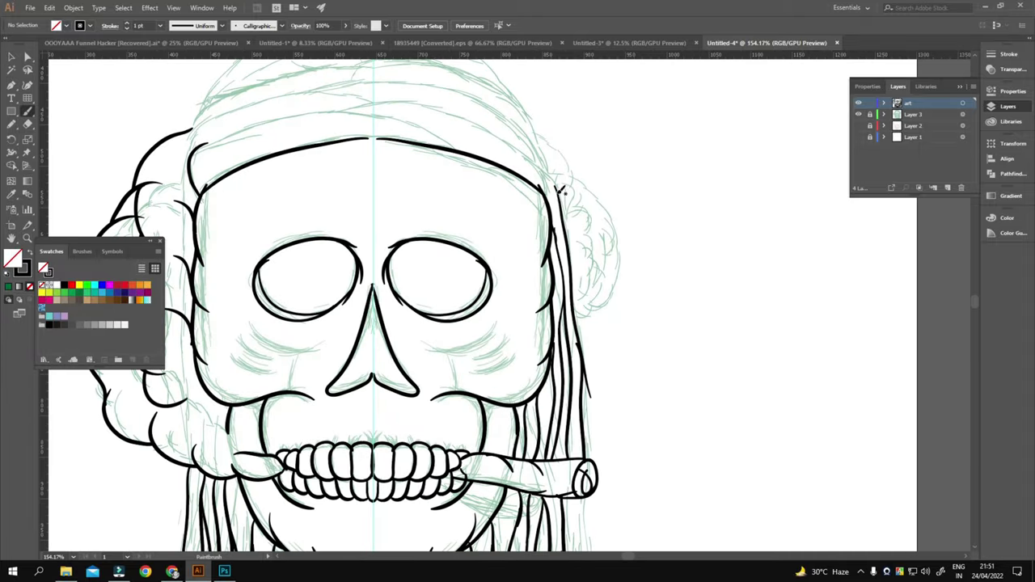
{"action": "scroll", "coordinate": [502, 328], "scroll_direction": "up", "scroll_amount": 3}
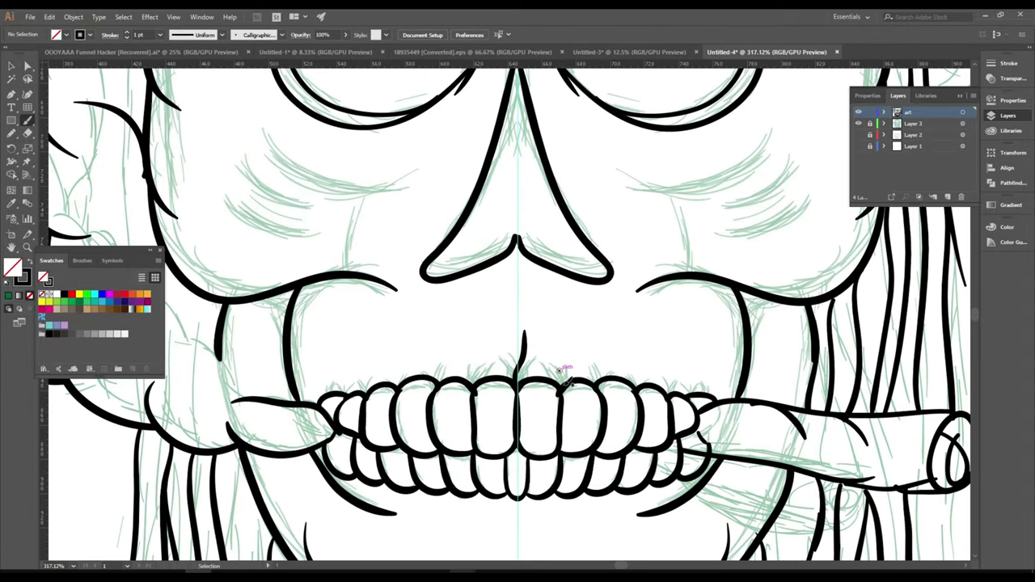
{"action": "left_click_drag", "start_coordinate": [514, 370], "coordinate": [470, 320]}
{"action": "left_click_drag", "start_coordinate": [483, 279], "coordinate": [496, 310]}
{"action": "left_click_drag", "start_coordinate": [521, 278], "coordinate": [539, 311]}
{"action": "left_click_drag", "start_coordinate": [553, 285], "coordinate": [570, 306]}
{"action": "mouse_move", "coordinate": [555, 262]}
{"action": "left_mouse_down"}
{"action": "mouse_move", "coordinate": [431, 168]}
{"action": "mouse_move", "coordinate": [605, 168]}
{"action": "mouse_move", "coordinate": [529, 265]}
{"action": "mouse_move", "coordinate": [599, 279]}
{"action": "left_mouse_up"}
{"action": "left_click_drag", "start_coordinate": [547, 239], "coordinate": [537, 268]}
{"action": "mouse_move", "coordinate": [564, 363]}
{"action": "left_mouse_down"}
{"action": "mouse_move", "coordinate": [469, 300]}
{"action": "mouse_move", "coordinate": [527, 242]}
{"action": "mouse_move", "coordinate": [520, 299]}
{"action": "mouse_move", "coordinate": [536, 300]}
{"action": "mouse_move", "coordinate": [522, 305]}
{"action": "mouse_move", "coordinate": [847, 135]}
{"action": "left_mouse_up"}
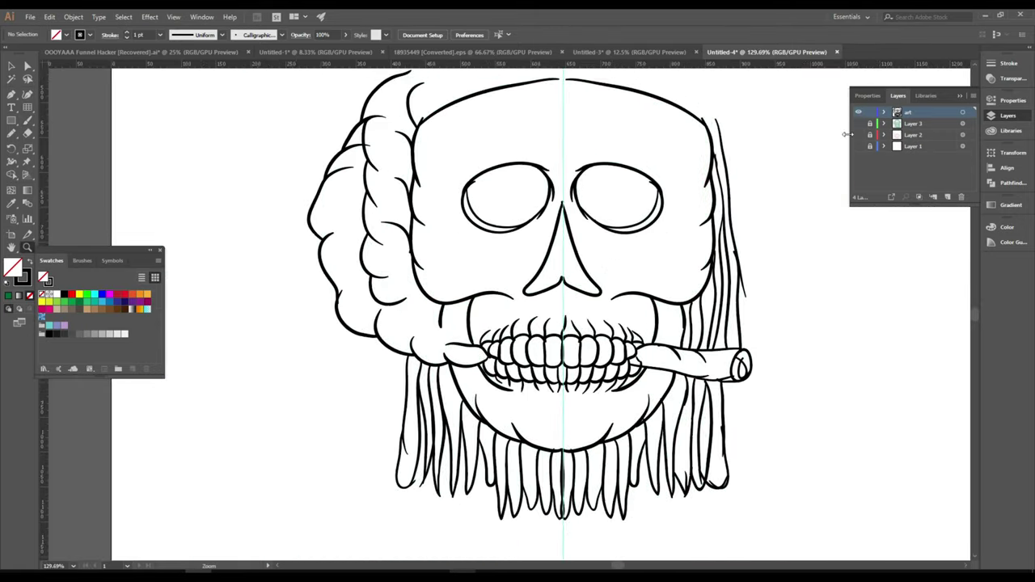
Step: Reshape a front upper-tooth outline with Direct Selection so it meets the next tooth cleanly
{"action": "left_click", "coordinate": [858, 123]}
{"action": "left_click_drag", "start_coordinate": [563, 341], "coordinate": [639, 340]}
{"action": "key", "text": "a"}
{"action": "left_click", "coordinate": [524, 412]}
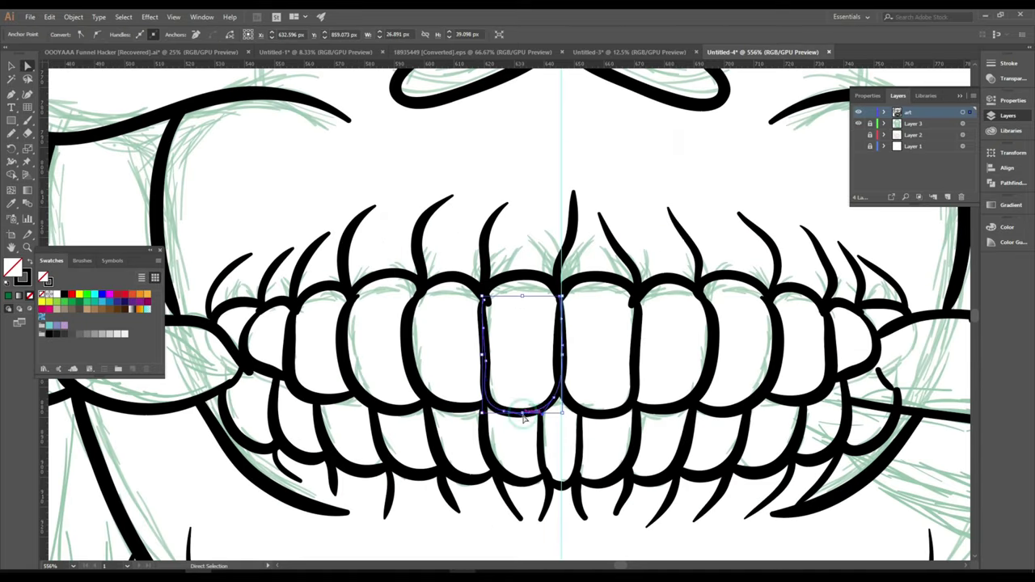
{"action": "left_click_drag", "start_coordinate": [613, 390], "coordinate": [661, 397]}
{"action": "scroll", "coordinate": [659, 408], "scroll_direction": "down", "scroll_amount": 2}
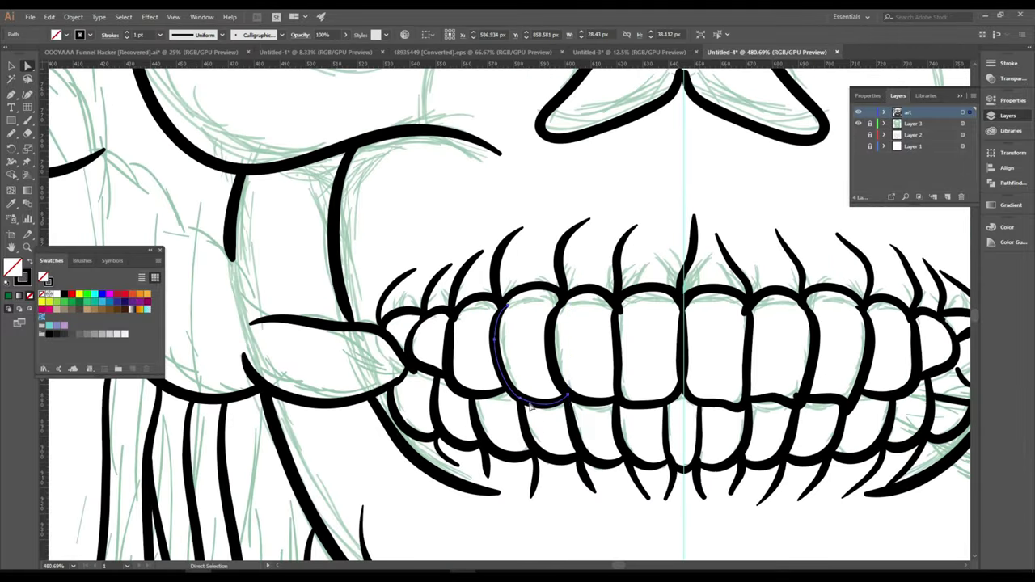
{"action": "scroll", "coordinate": [558, 411], "scroll_direction": "down", "scroll_amount": 2}
{"action": "scroll", "coordinate": [558, 411], "scroll_direction": "down", "scroll_amount": 5}
Step: Ink the bumpy outline of the right-side hair over the sketch
{"action": "scroll", "coordinate": [594, 274], "scroll_direction": "up", "scroll_amount": 5}
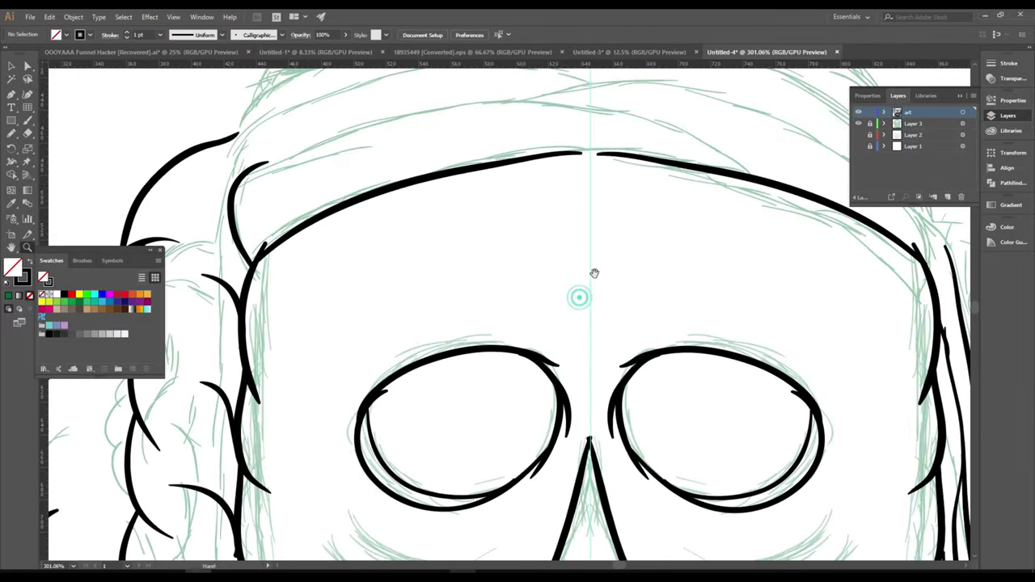
{"action": "scroll", "coordinate": [518, 291], "scroll_direction": "down", "scroll_amount": 5}
{"action": "scroll", "coordinate": [492, 289], "scroll_direction": "down", "scroll_amount": 2}
{"action": "scroll", "coordinate": [427, 231], "scroll_direction": "right", "scroll_amount": 2}
{"action": "scroll", "coordinate": [404, 231], "scroll_direction": "right", "scroll_amount": 2}
{"action": "scroll", "coordinate": [613, 302], "scroll_direction": "right", "scroll_amount": 1}
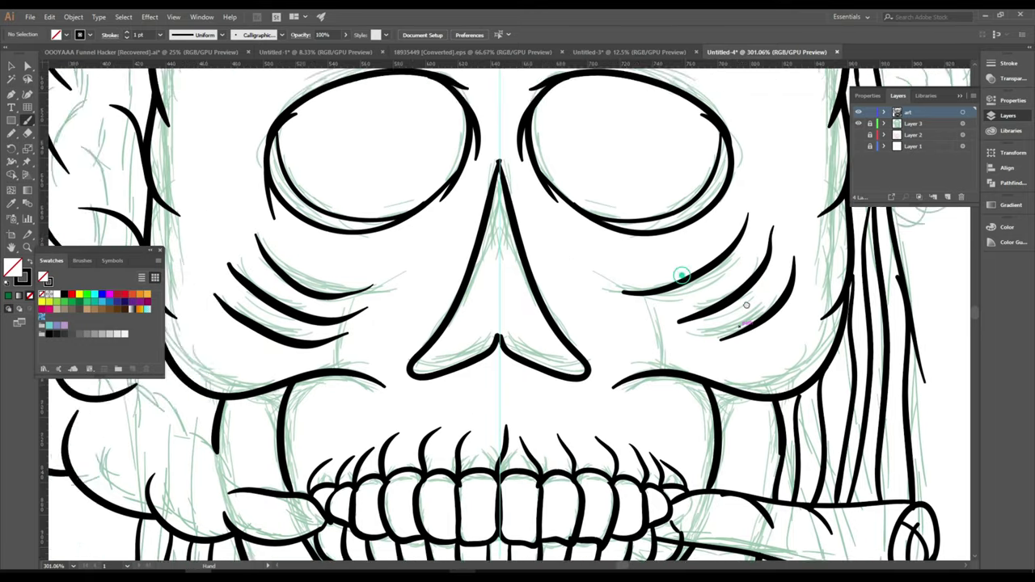
{"action": "left_click_drag", "start_coordinate": [465, 218], "coordinate": [545, 340]}
{"action": "scroll", "coordinate": [545, 340], "scroll_direction": "up", "scroll_amount": 3}
{"action": "scroll", "coordinate": [566, 308], "scroll_direction": "down", "scroll_amount": 3}
{"action": "left_click_drag", "start_coordinate": [684, 321], "coordinate": [658, 335]}
{"action": "scroll", "coordinate": [719, 317], "scroll_direction": "up", "scroll_amount": 1}
{"action": "scroll", "coordinate": [719, 317], "scroll_direction": "up", "scroll_amount": 1}
{"action": "left_click_drag", "start_coordinate": [681, 198], "coordinate": [743, 266]}
Step: Ink the top edge of the headband across the forehead
{"action": "scroll", "coordinate": [712, 303], "scroll_direction": "down", "scroll_amount": 2}
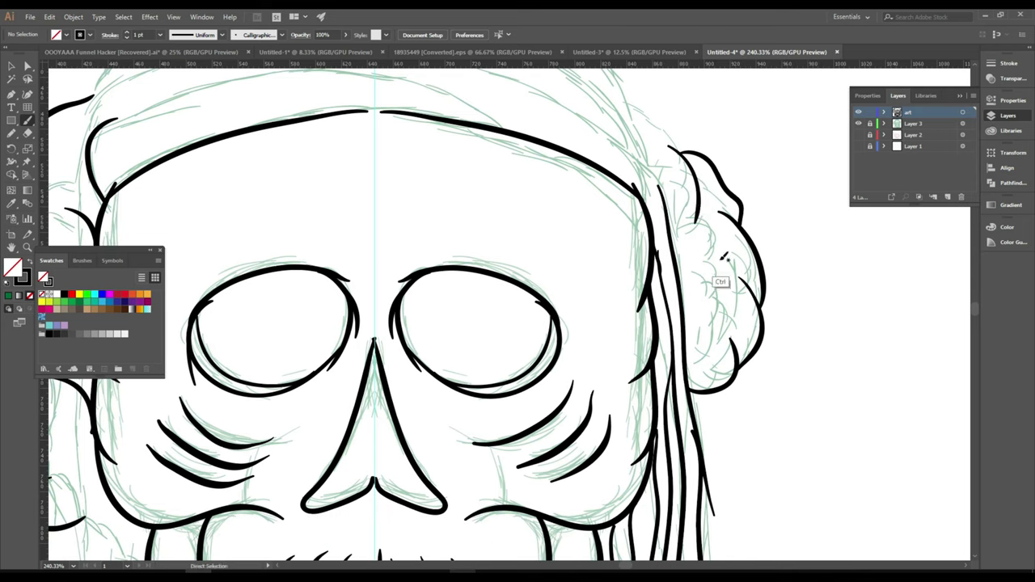
{"action": "scroll", "coordinate": [720, 291], "scroll_direction": "down", "scroll_amount": 1}
{"action": "scroll", "coordinate": [730, 281], "scroll_direction": "down", "scroll_amount": 1}
{"action": "scroll", "coordinate": [728, 279], "scroll_direction": "up", "scroll_amount": 2}
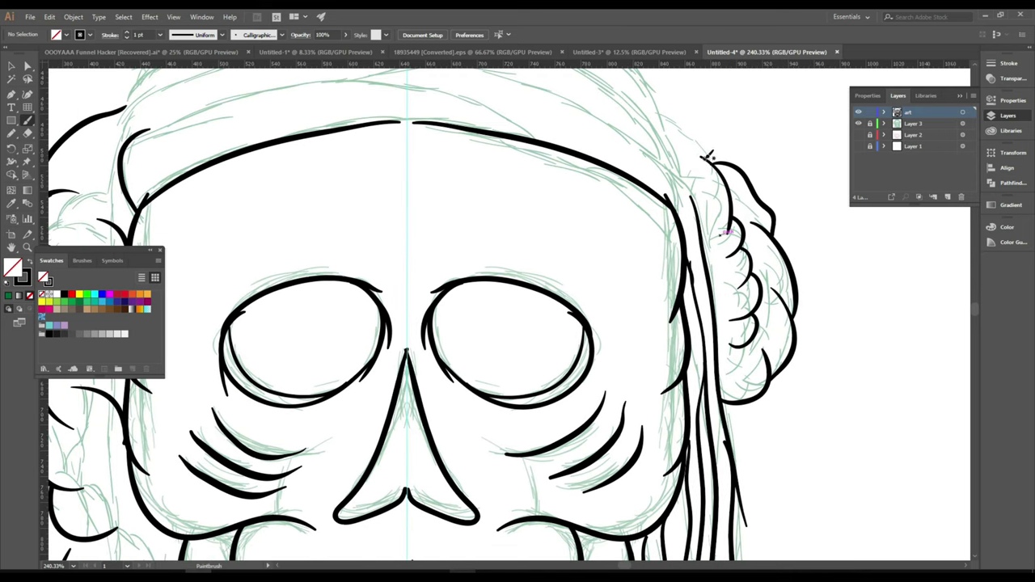
{"action": "scroll", "coordinate": [716, 267], "scroll_direction": "up", "scroll_amount": 1}
{"action": "scroll", "coordinate": [706, 252], "scroll_direction": "up", "scroll_amount": 2}
{"action": "scroll", "coordinate": [706, 253], "scroll_direction": "up", "scroll_amount": 1}
{"action": "scroll", "coordinate": [695, 267], "scroll_direction": "up", "scroll_amount": 2}
{"action": "scroll", "coordinate": [695, 267], "scroll_direction": "left", "scroll_amount": 2}
{"action": "scroll", "coordinate": [606, 300], "scroll_direction": "left", "scroll_amount": 1}
{"action": "scroll", "coordinate": [485, 267], "scroll_direction": "left", "scroll_amount": 1}
{"action": "scroll", "coordinate": [462, 294], "scroll_direction": "right", "scroll_amount": 1}
{"action": "scroll", "coordinate": [453, 278], "scroll_direction": "right", "scroll_amount": 1}
{"action": "scroll", "coordinate": [453, 278], "scroll_direction": "up", "scroll_amount": 1}
{"action": "scroll", "coordinate": [566, 296], "scroll_direction": "right", "scroll_amount": 1}
{"action": "scroll", "coordinate": [566, 296], "scroll_direction": "up", "scroll_amount": 2}
{"action": "left_click_drag", "start_coordinate": [319, 317], "coordinate": [526, 323]}
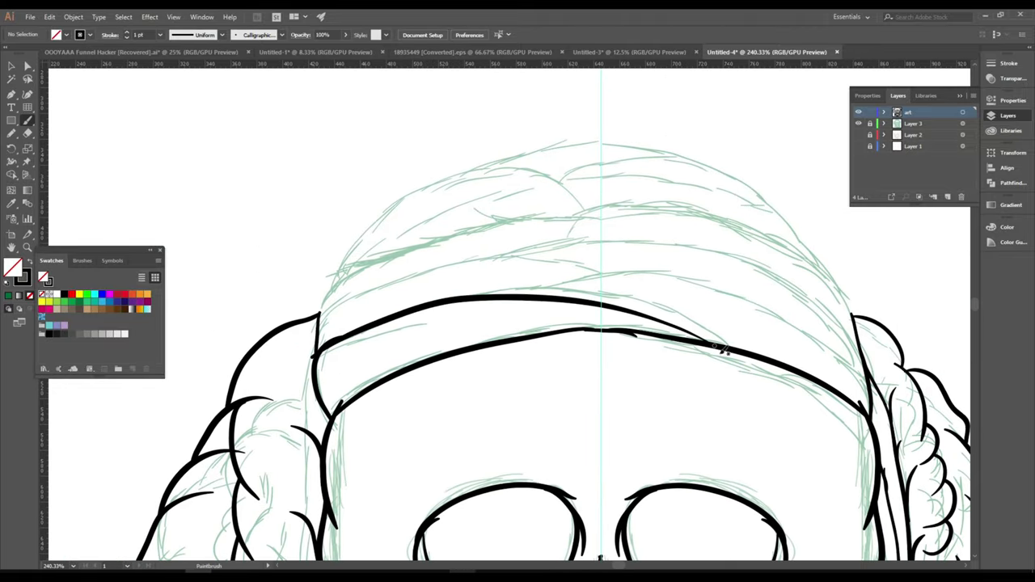
Step: Ink four layered fold strokes across the headwrap's dome above the band
{"action": "scroll", "coordinate": [724, 351], "scroll_direction": "right", "scroll_amount": 2}
{"action": "left_click_drag", "start_coordinate": [474, 291], "coordinate": [789, 401]}
{"action": "scroll", "coordinate": [728, 324], "scroll_direction": "left", "scroll_amount": 2}
{"action": "left_click_drag", "start_coordinate": [584, 200], "coordinate": [845, 340]}
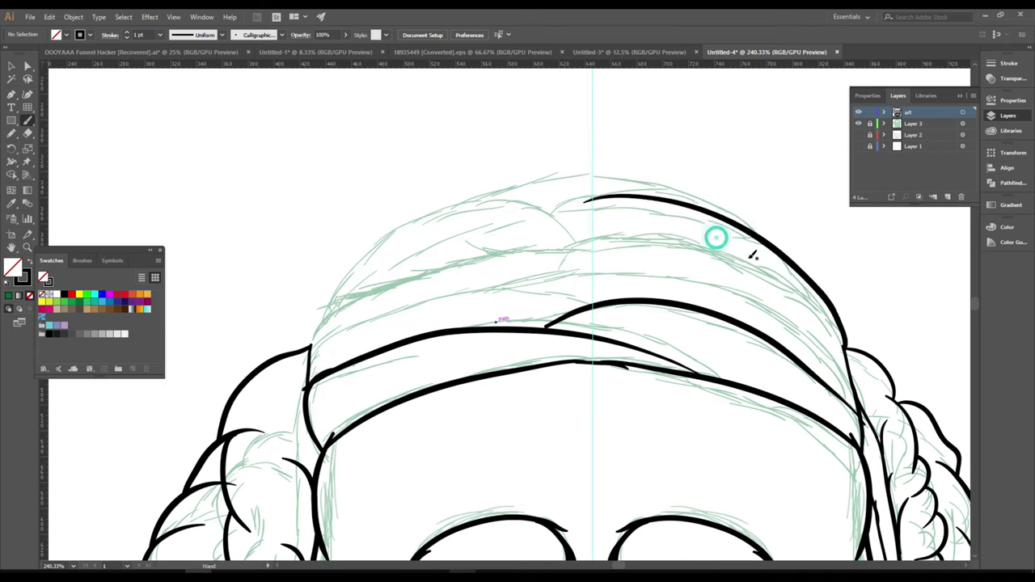
{"action": "scroll", "coordinate": [809, 307], "scroll_direction": "left", "scroll_amount": 2}
{"action": "scroll", "coordinate": [809, 307], "scroll_direction": "up", "scroll_amount": 1}
{"action": "mouse_move", "coordinate": [898, 283]}
{"action": "left_mouse_down"}
{"action": "mouse_move", "coordinate": [720, 212]}
{"action": "mouse_move", "coordinate": [557, 252]}
{"action": "left_mouse_up"}
{"action": "scroll", "coordinate": [728, 243], "scroll_direction": "down", "scroll_amount": 1}
{"action": "scroll", "coordinate": [728, 243], "scroll_direction": "left", "scroll_amount": 1}
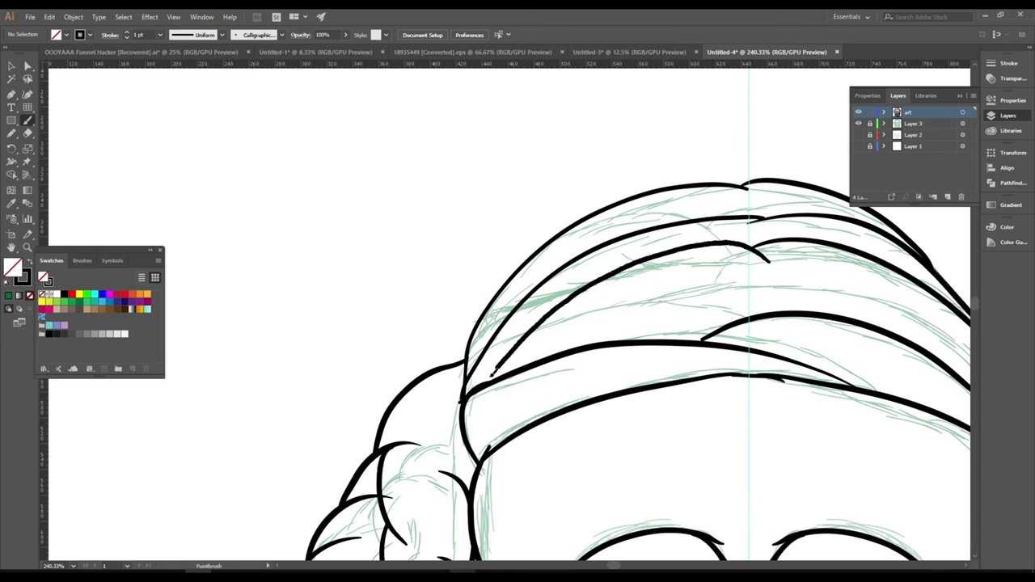
{"action": "scroll", "coordinate": [566, 323], "scroll_direction": "right", "scroll_amount": 2}
{"action": "scroll", "coordinate": [566, 323], "scroll_direction": "up", "scroll_amount": 1}
{"action": "left_click_drag", "start_coordinate": [344, 380], "coordinate": [631, 344]}
Step: Review the inked head, then bring up the canvas context menu to hide guides
{"action": "scroll", "coordinate": [769, 356], "scroll_direction": "left", "scroll_amount": 1}
{"action": "scroll", "coordinate": [768, 356], "scroll_direction": "up", "scroll_amount": 1}
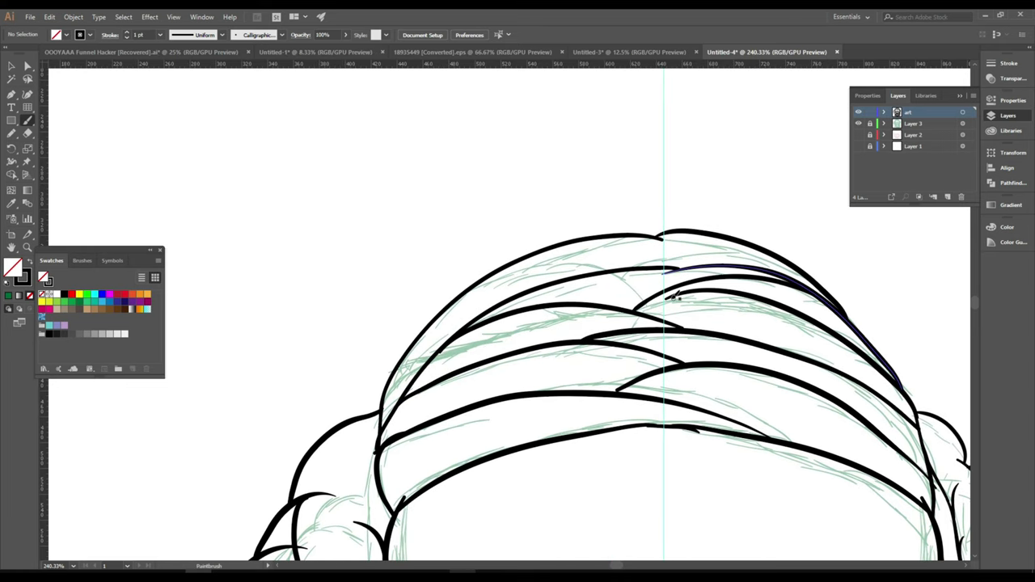
{"action": "scroll", "coordinate": [796, 332], "scroll_direction": "up", "scroll_amount": 1}
{"action": "scroll", "coordinate": [566, 328], "scroll_direction": "down", "scroll_amount": 5}
{"action": "scroll", "coordinate": [566, 329], "scroll_direction": "up", "scroll_amount": 3}
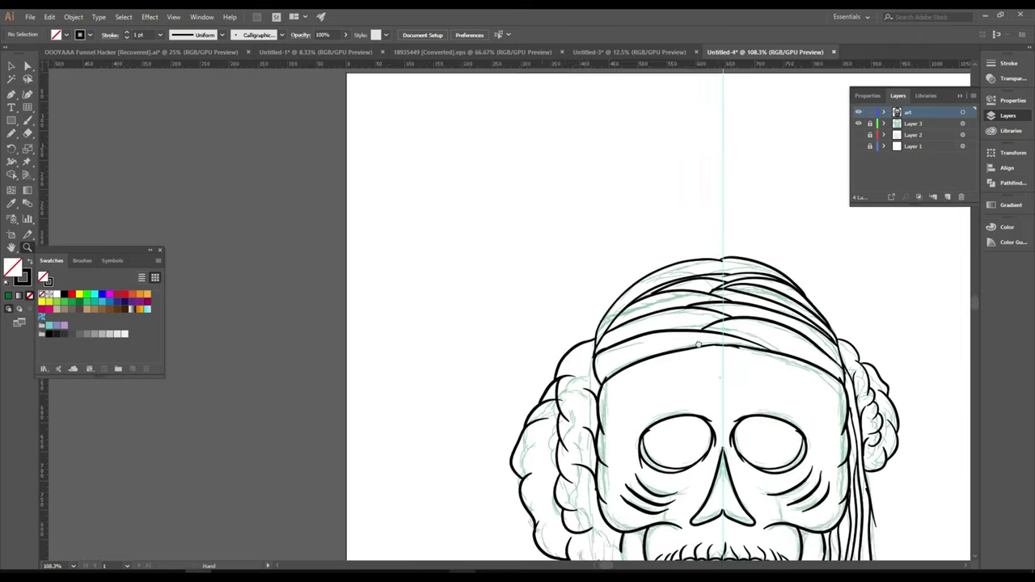
{"action": "scroll", "coordinate": [665, 355], "scroll_direction": "down", "scroll_amount": 1}
{"action": "scroll", "coordinate": [665, 355], "scroll_direction": "down", "scroll_amount": 2}
{"action": "scroll", "coordinate": [615, 348], "scroll_direction": "up", "scroll_amount": 1}
{"action": "scroll", "coordinate": [576, 340], "scroll_direction": "up", "scroll_amount": 3}
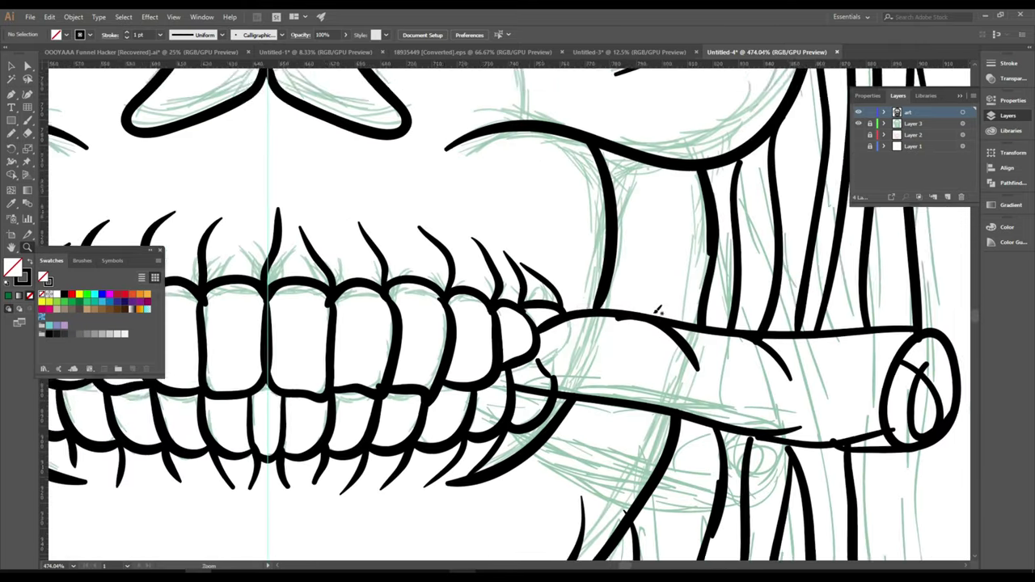
{"action": "scroll", "coordinate": [577, 340], "scroll_direction": "up", "scroll_amount": 2}
{"action": "scroll", "coordinate": [576, 340], "scroll_direction": "down", "scroll_amount": 1}
{"action": "scroll", "coordinate": [727, 332], "scroll_direction": "down", "scroll_amount": 1}
{"action": "scroll", "coordinate": [873, 316], "scroll_direction": "down", "scroll_amount": 2}
{"action": "scroll", "coordinate": [647, 372], "scroll_direction": "up", "scroll_amount": 4}
{"action": "scroll", "coordinate": [688, 348], "scroll_direction": "up", "scroll_amount": 1}
{"action": "scroll", "coordinate": [671, 358], "scroll_direction": "down", "scroll_amount": 1}
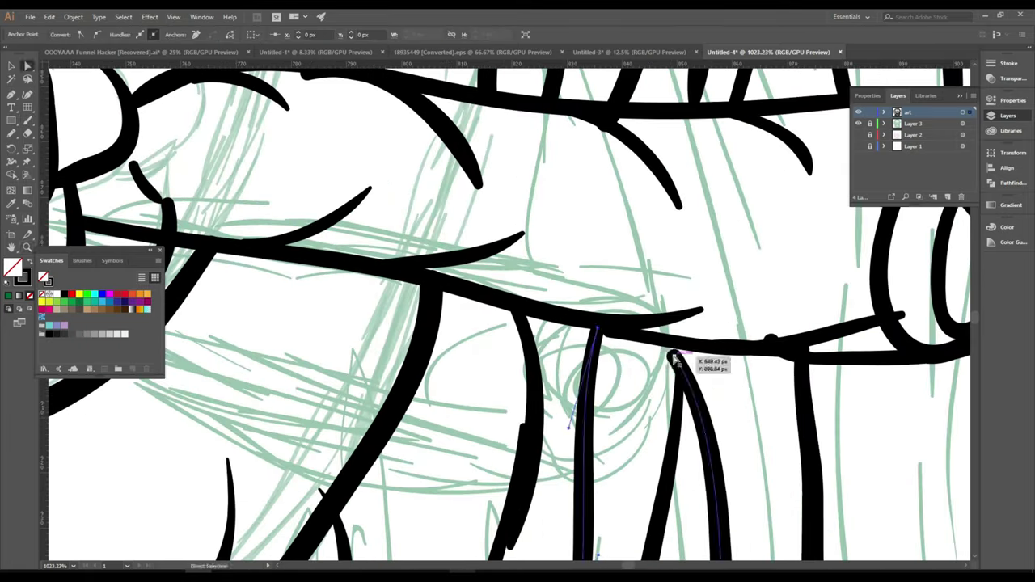
{"action": "scroll", "coordinate": [588, 346], "scroll_direction": "down", "scroll_amount": 2}
{"action": "scroll", "coordinate": [589, 346], "scroll_direction": "down", "scroll_amount": 3}
{"action": "scroll", "coordinate": [639, 242], "scroll_direction": "up", "scroll_amount": 1}
{"action": "scroll", "coordinate": [655, 226], "scroll_direction": "up", "scroll_amount": 2}
{"action": "scroll", "coordinate": [645, 274], "scroll_direction": "down", "scroll_amount": 2}
{"action": "right_click", "coordinate": [577, 238]}
Step: Hide the guides and draw a solid black shadow shape beside the mouth with the Pencil
{"action": "left_click", "coordinate": [619, 325]}
{"action": "scroll", "coordinate": [619, 325], "scroll_direction": "up", "scroll_amount": 3}
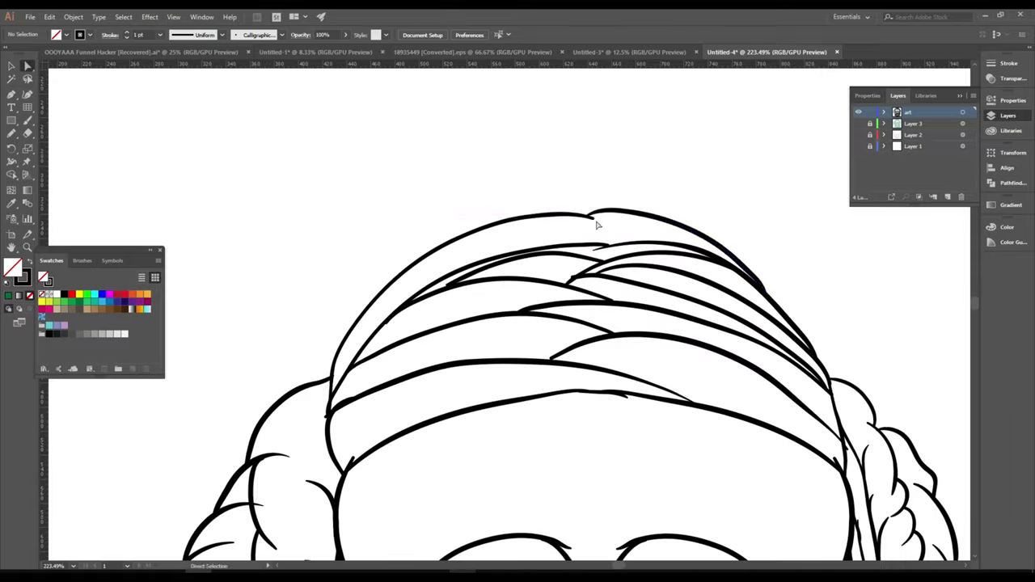
{"action": "scroll", "coordinate": [577, 316], "scroll_direction": "down", "scroll_amount": 4}
{"action": "scroll", "coordinate": [577, 316], "scroll_direction": "down", "scroll_amount": 1}
{"action": "scroll", "coordinate": [489, 347], "scroll_direction": "up", "scroll_amount": 2}
{"action": "scroll", "coordinate": [490, 346], "scroll_direction": "up", "scroll_amount": 3}
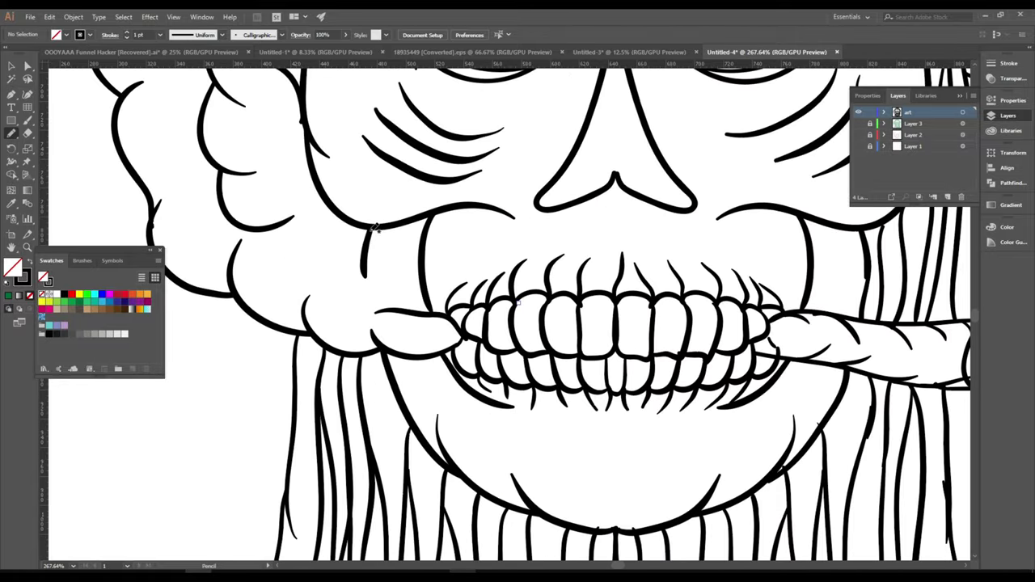
{"action": "key", "text": "n"}
{"action": "left_click_drag", "start_coordinate": [313, 141], "coordinate": [385, 250]}
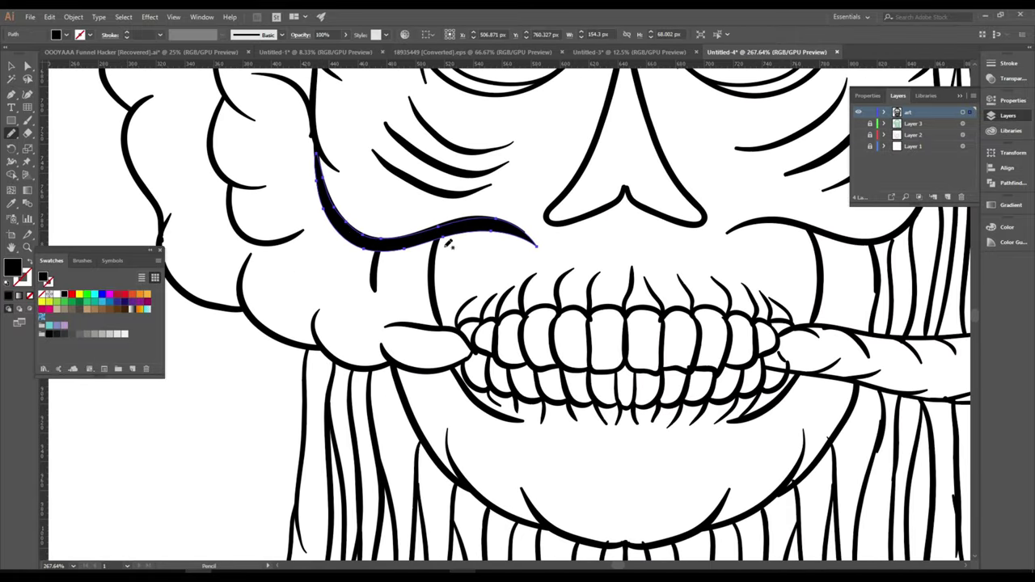
{"action": "scroll", "coordinate": [447, 245], "scroll_direction": "down", "scroll_amount": 3}
{"action": "scroll", "coordinate": [479, 265], "scroll_direction": "left", "scroll_amount": 2}
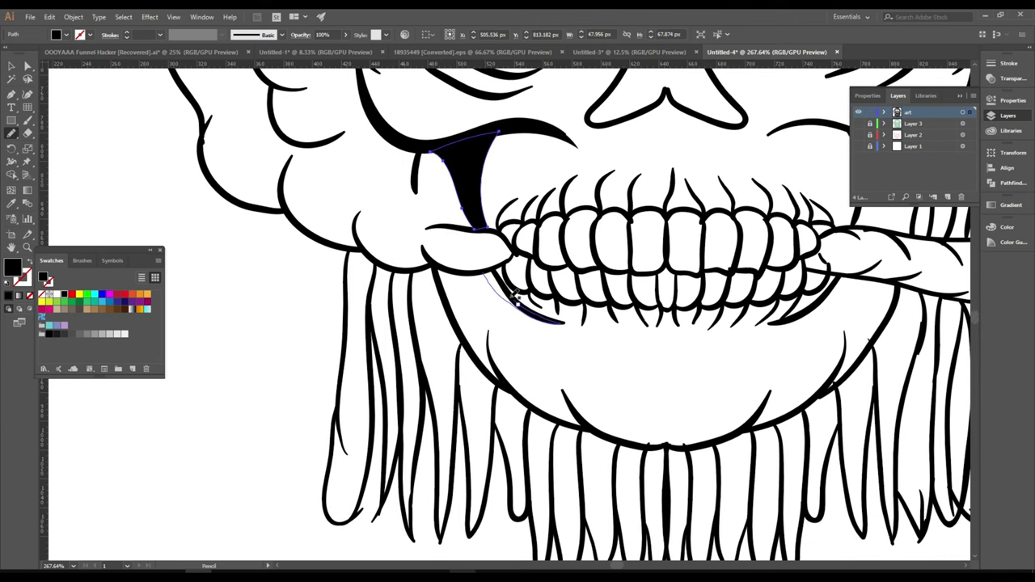
{"action": "scroll", "coordinate": [515, 297], "scroll_direction": "down", "scroll_amount": 5}
{"action": "key", "text": "ctrl+shift+a"}
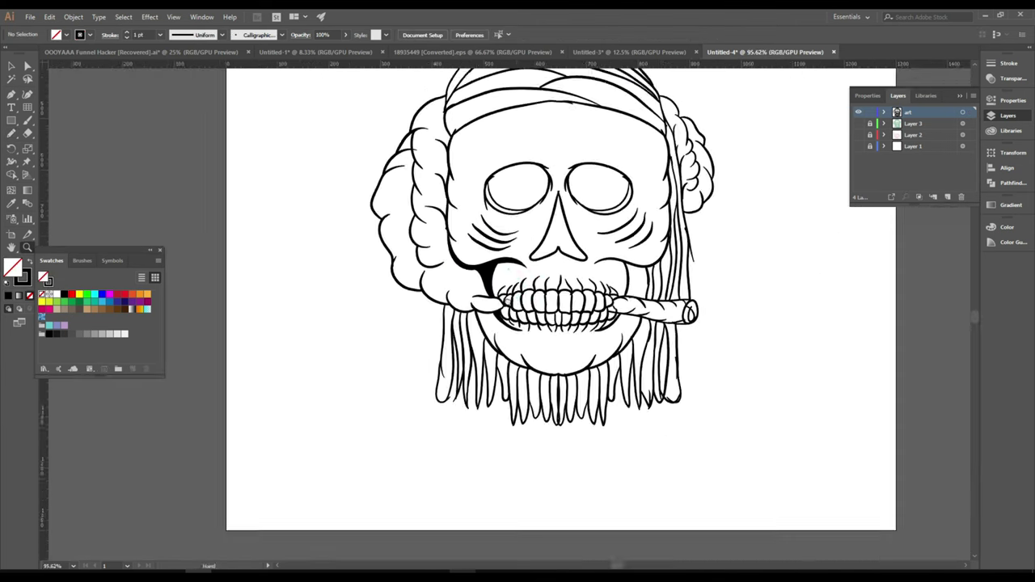
Step: Draw a solid black shadow shape on the lower jaw
{"action": "scroll", "coordinate": [502, 257], "scroll_direction": "up", "scroll_amount": 1}
{"action": "scroll", "coordinate": [480, 319], "scroll_direction": "up", "scroll_amount": 3}
{"action": "key", "text": "b"}
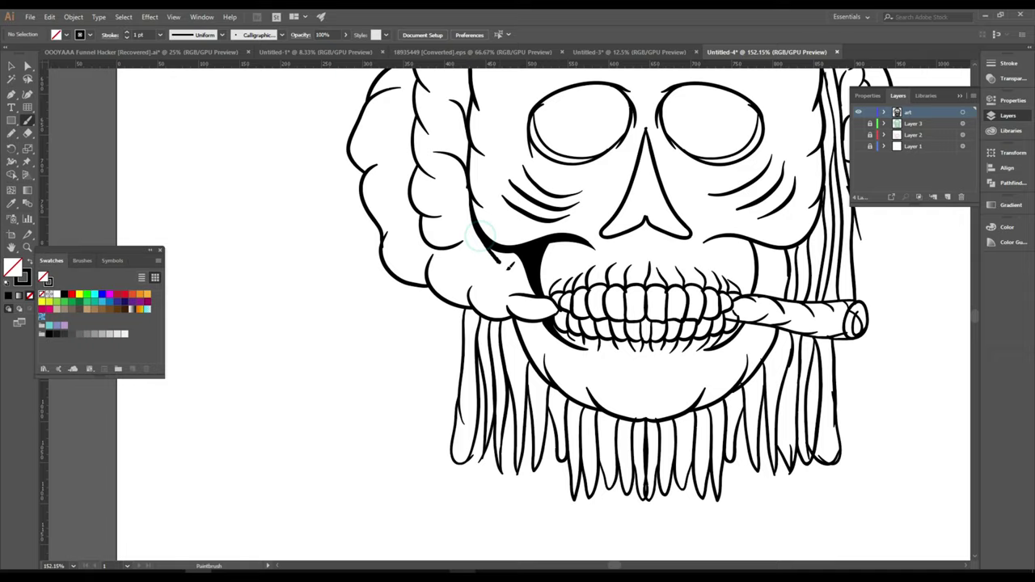
{"action": "scroll", "coordinate": [558, 265], "scroll_direction": "down", "scroll_amount": 3}
{"action": "key", "text": "n"}
{"action": "scroll", "coordinate": [427, 267], "scroll_direction": "up", "scroll_amount": 2}
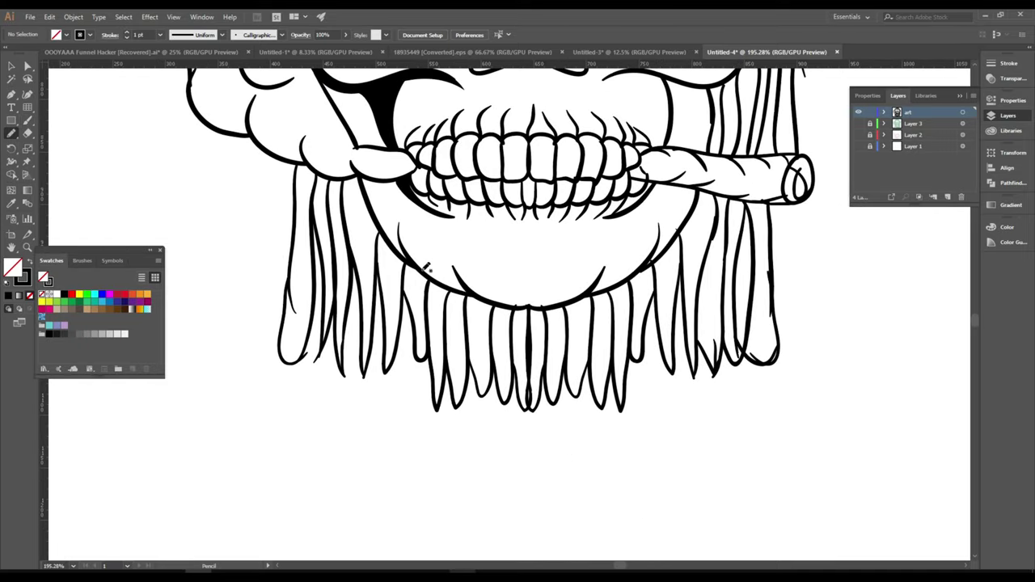
{"action": "mouse_move", "coordinate": [465, 293]}
{"action": "left_mouse_down"}
{"action": "mouse_move", "coordinate": [482, 224]}
{"action": "mouse_move", "coordinate": [506, 232]}
{"action": "left_mouse_up"}
Step: Draw black root shapes above the upper teeth and fill a gap between them
{"action": "scroll", "coordinate": [555, 169], "scroll_direction": "up", "scroll_amount": 2}
{"action": "scroll", "coordinate": [548, 178], "scroll_direction": "up", "scroll_amount": 6}
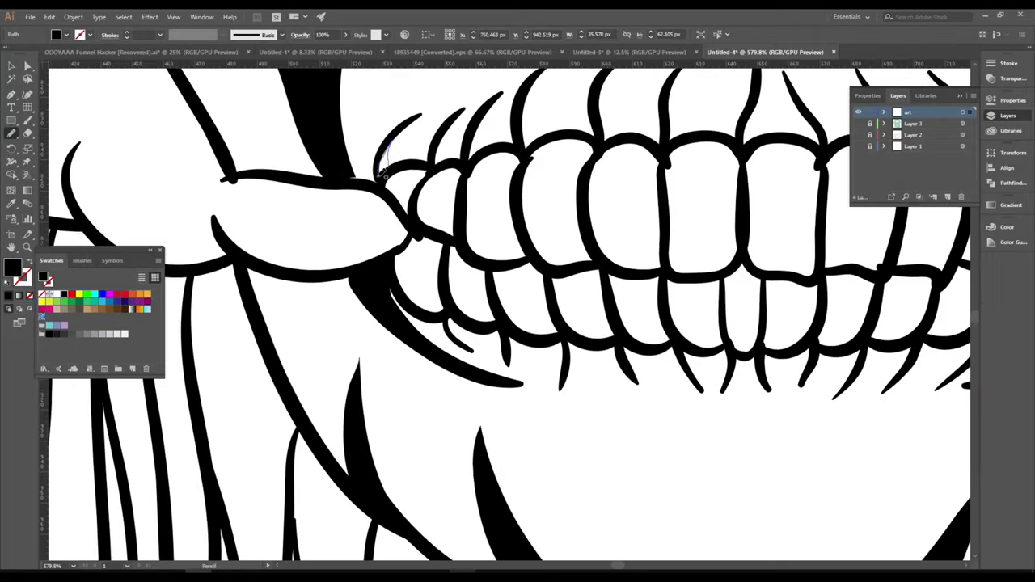
{"action": "left_click_drag", "start_coordinate": [485, 81], "coordinate": [457, 171]}
{"action": "mouse_move", "coordinate": [542, 85]}
{"action": "left_mouse_down"}
{"action": "mouse_move", "coordinate": [525, 174]}
{"action": "mouse_move", "coordinate": [478, 154]}
{"action": "left_mouse_up"}
{"action": "mouse_move", "coordinate": [588, 180]}
{"action": "left_mouse_down"}
{"action": "mouse_move", "coordinate": [571, 149]}
{"action": "mouse_move", "coordinate": [556, 169]}
{"action": "left_mouse_up"}
{"action": "scroll", "coordinate": [534, 178], "scroll_direction": "down", "scroll_amount": 5}
{"action": "scroll", "coordinate": [508, 196], "scroll_direction": "up", "scroll_amount": 2}
{"action": "key", "text": "ctrl+shift+a"}
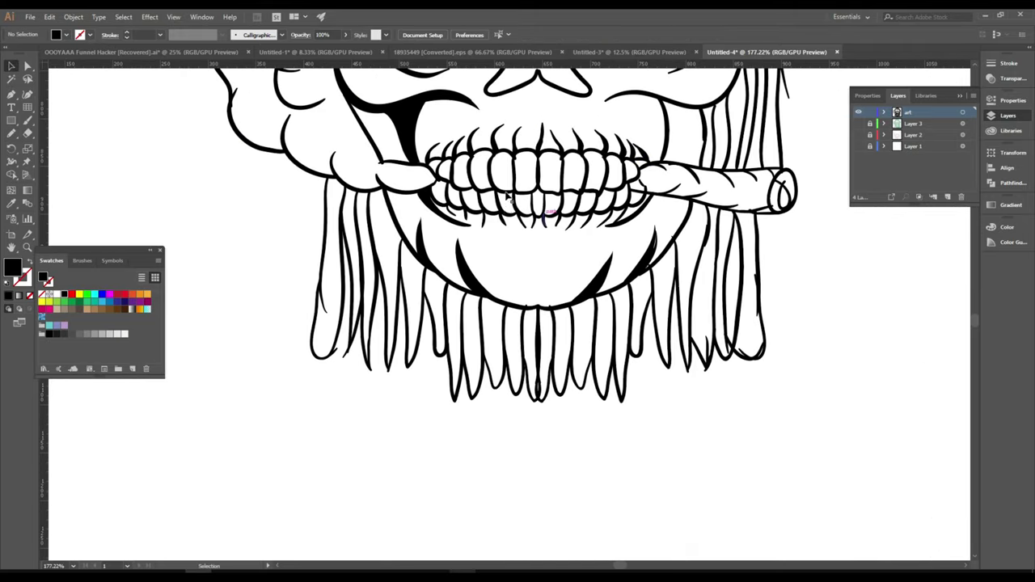
Step: Fill the remaining gaps above the front and left upper teeth in black
{"action": "scroll", "coordinate": [512, 188], "scroll_direction": "up", "scroll_amount": 4}
{"action": "key", "text": "n"}
{"action": "left_click_drag", "start_coordinate": [477, 123], "coordinate": [479, 123]}
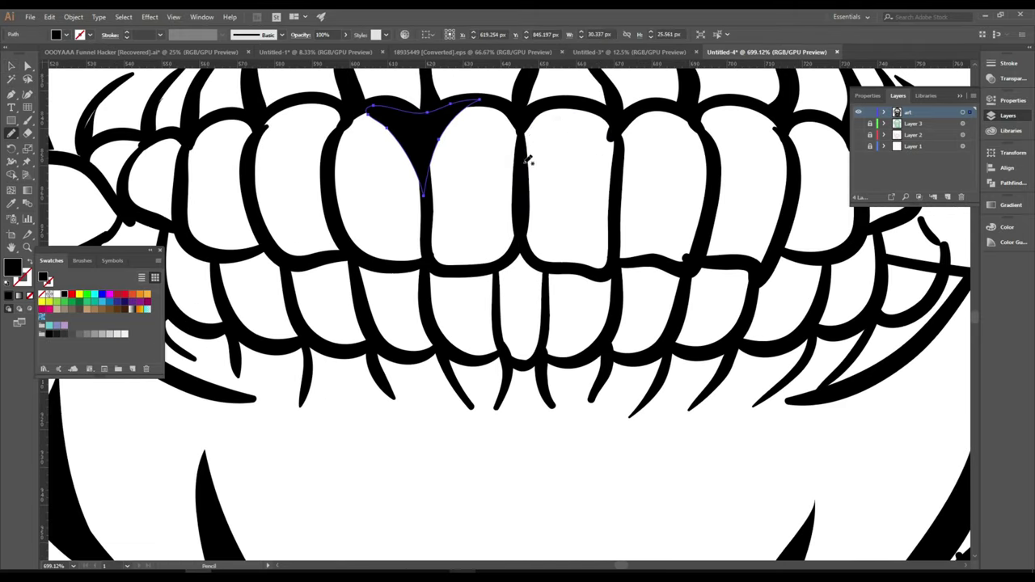
{"action": "left_click_drag", "start_coordinate": [607, 123], "coordinate": [557, 87]}
{"action": "left_click_drag", "start_coordinate": [630, 68], "coordinate": [714, 145]}
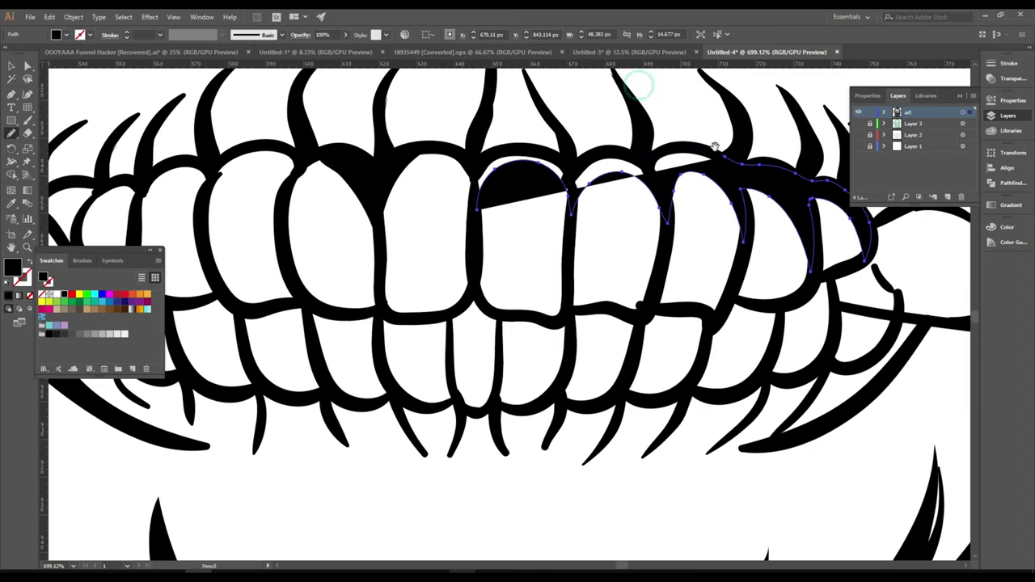
{"action": "left_click_drag", "start_coordinate": [558, 243], "coordinate": [477, 191]}
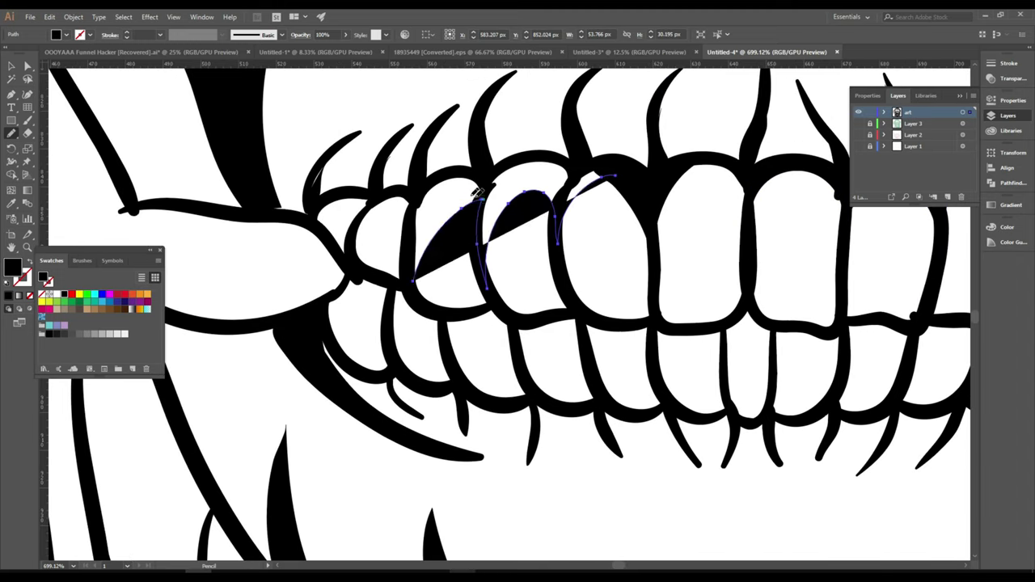
{"action": "scroll", "coordinate": [520, 158], "scroll_direction": "down", "scroll_amount": 5}
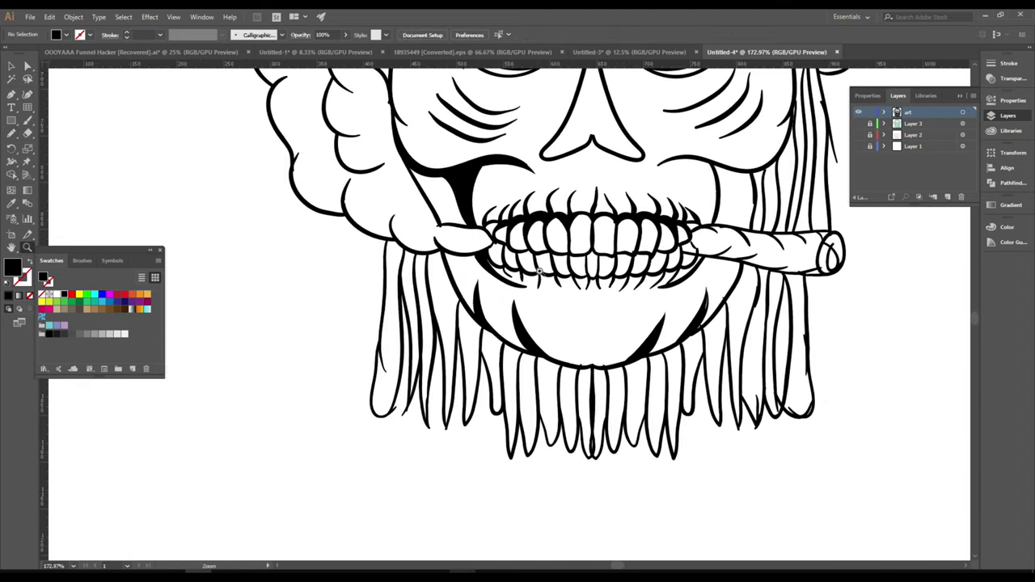
Step: Fill the nose shape and eye sockets with solid black, then fit the artboard in view
{"action": "scroll", "coordinate": [550, 294], "scroll_direction": "down", "scroll_amount": 1}
{"action": "scroll", "coordinate": [550, 293], "scroll_direction": "up", "scroll_amount": 4}
{"action": "left_click_drag", "start_coordinate": [636, 139], "coordinate": [565, 351]}
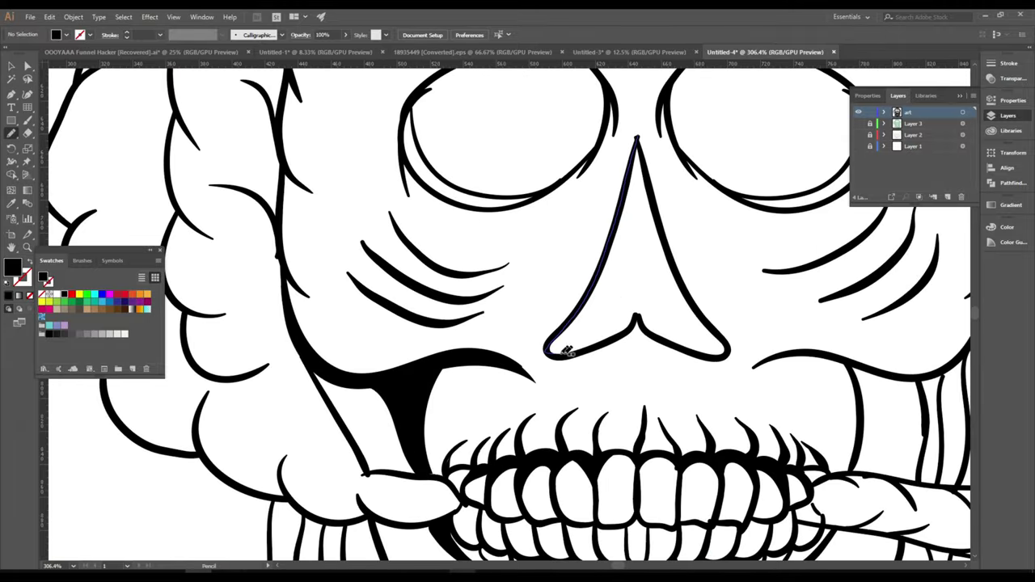
{"action": "left_click_drag", "start_coordinate": [689, 279], "coordinate": [637, 141]}
{"action": "scroll", "coordinate": [617, 243], "scroll_direction": "up", "scroll_amount": 5}
{"action": "scroll", "coordinate": [647, 315], "scroll_direction": "left", "scroll_amount": 4}
{"action": "mouse_move", "coordinate": [566, 262]}
{"action": "left_mouse_down"}
{"action": "mouse_move", "coordinate": [629, 346]}
{"action": "mouse_move", "coordinate": [570, 259]}
{"action": "left_mouse_up"}
{"action": "scroll", "coordinate": [575, 281], "scroll_direction": "right", "scroll_amount": 5}
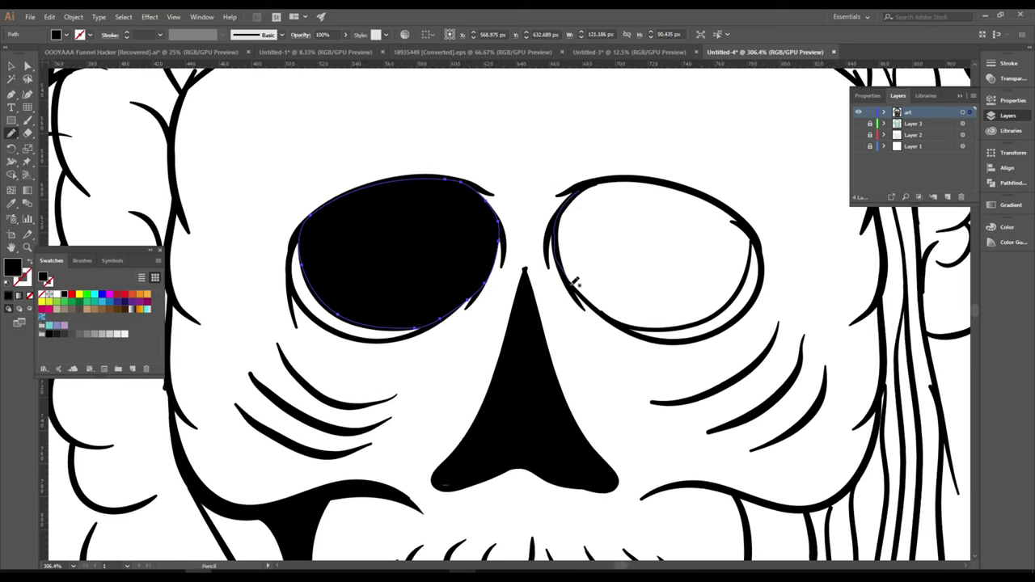
{"action": "left_click_drag", "start_coordinate": [582, 187], "coordinate": [591, 230]}
{"action": "scroll", "coordinate": [665, 364], "scroll_direction": "down", "scroll_amount": 4}
{"action": "scroll", "coordinate": [598, 237], "scroll_direction": "up", "scroll_amount": 3}
{"action": "key", "text": "ctrl+0"}
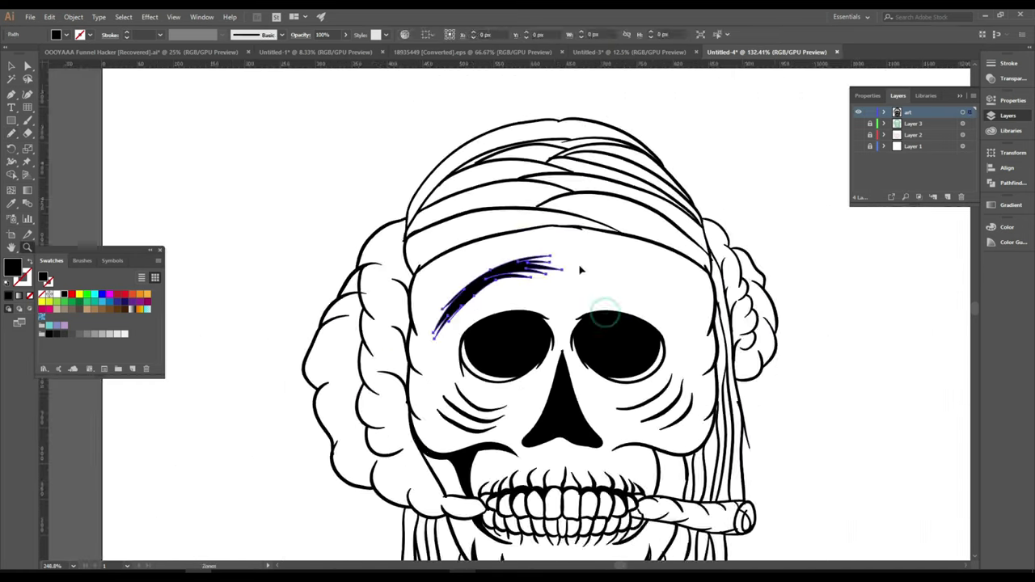
Step: Draw filled black wedges across the forehead to thicken the curved headband
{"action": "scroll", "coordinate": [591, 285], "scroll_direction": "up", "scroll_amount": 5}
{"action": "key", "text": "n"}
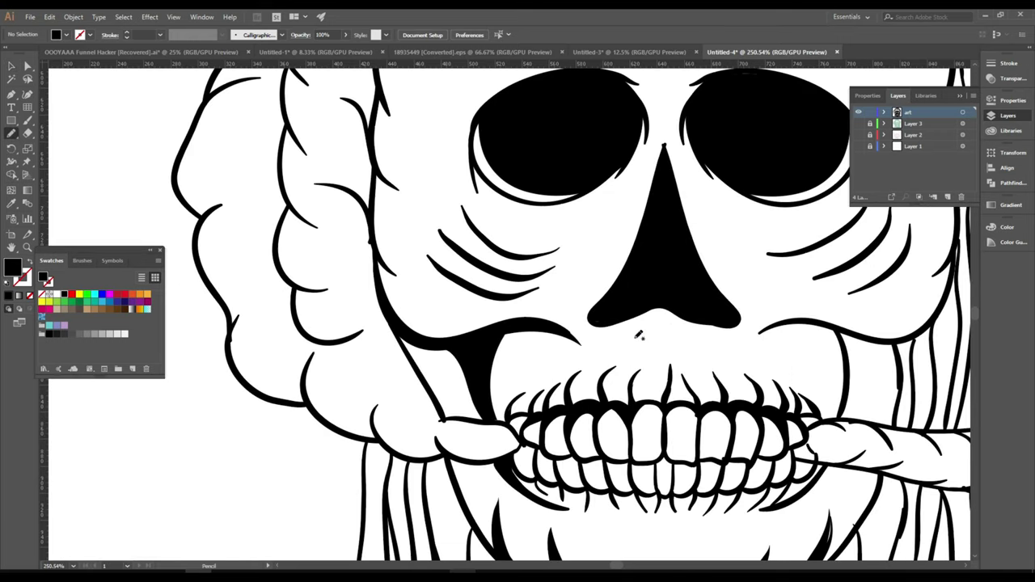
{"action": "scroll", "coordinate": [647, 336], "scroll_direction": "down", "scroll_amount": 5}
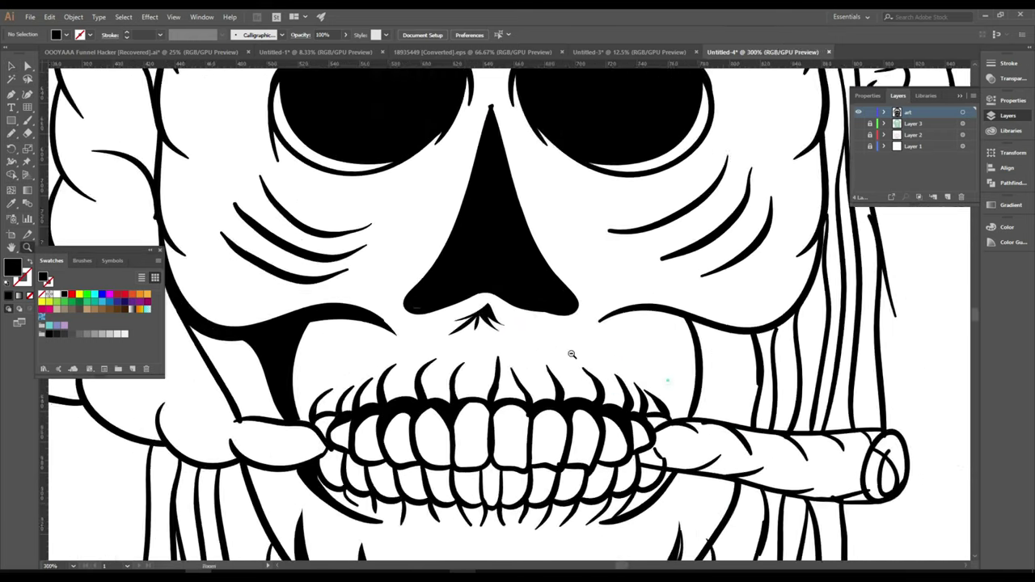
{"action": "scroll", "coordinate": [693, 395], "scroll_direction": "up", "scroll_amount": 8}
{"action": "scroll", "coordinate": [693, 396], "scroll_direction": "down", "scroll_amount": 2}
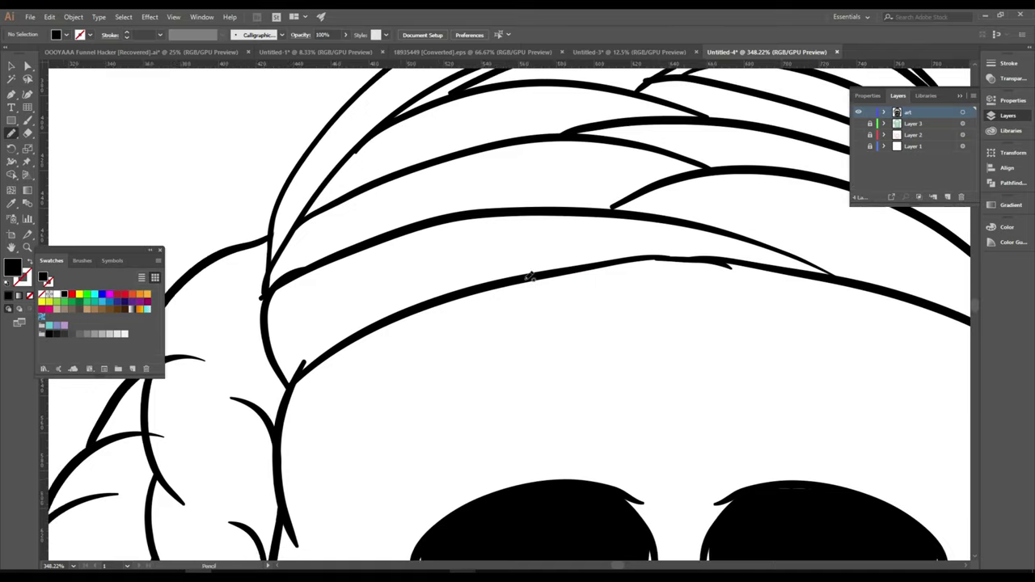
{"action": "left_click_drag", "start_coordinate": [697, 209], "coordinate": [701, 208]}
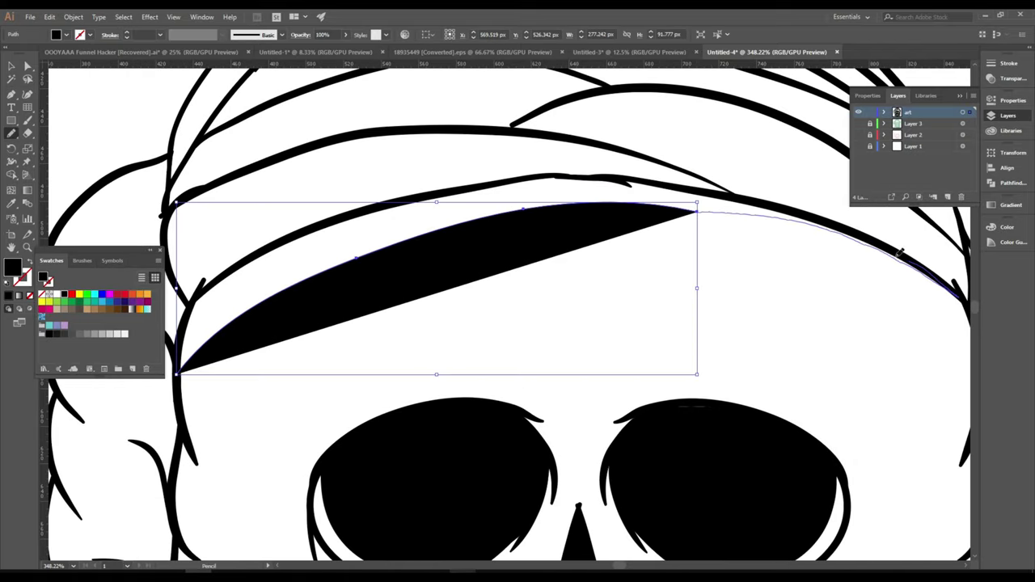
{"action": "left_click_drag", "start_coordinate": [365, 208], "coordinate": [360, 212]}
{"action": "left_click_drag", "start_coordinate": [596, 270], "coordinate": [434, 181]}
{"action": "left_click_drag", "start_coordinate": [704, 209], "coordinate": [745, 209]}
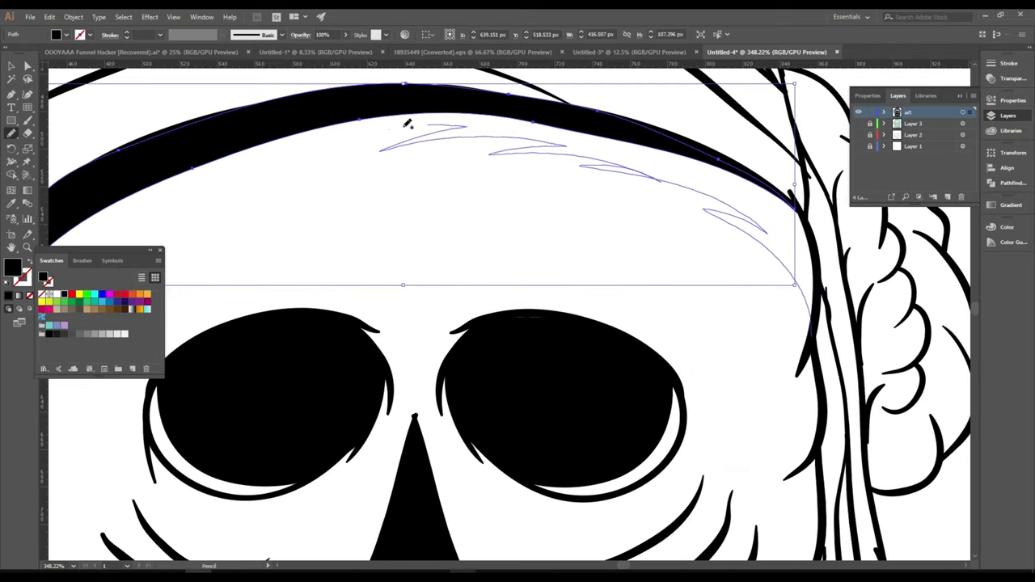
{"action": "scroll", "coordinate": [733, 296], "scroll_direction": "down", "scroll_amount": 2}
Step: Dismiss the warning and draw a thick black shading shape above the cigar
{"action": "left_click", "coordinate": [620, 307]}
{"action": "key", "text": "ctrl+0"}
{"action": "key", "text": "v"}
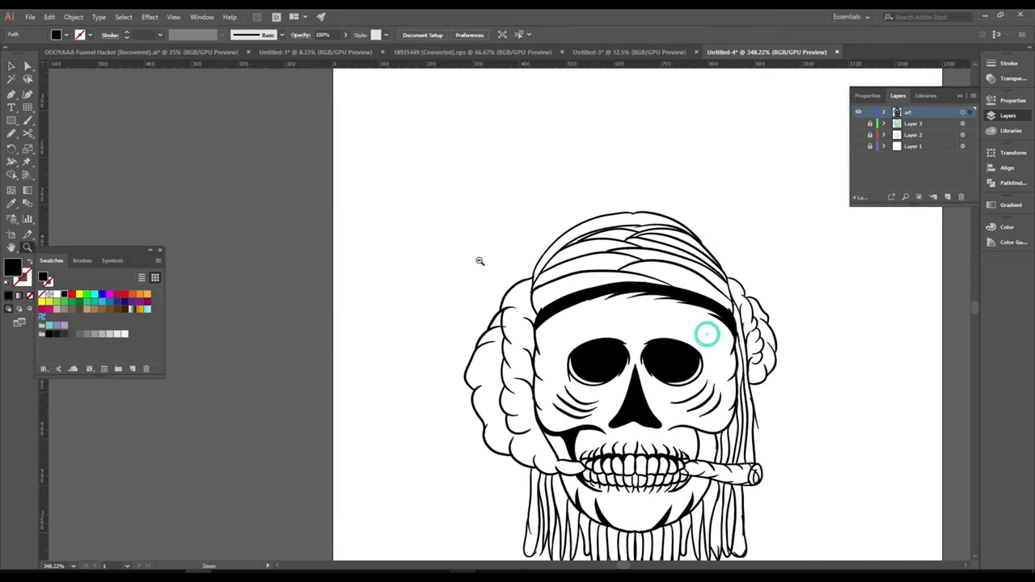
{"action": "scroll", "coordinate": [680, 436], "scroll_direction": "up", "scroll_amount": 5}
{"action": "key", "text": "n"}
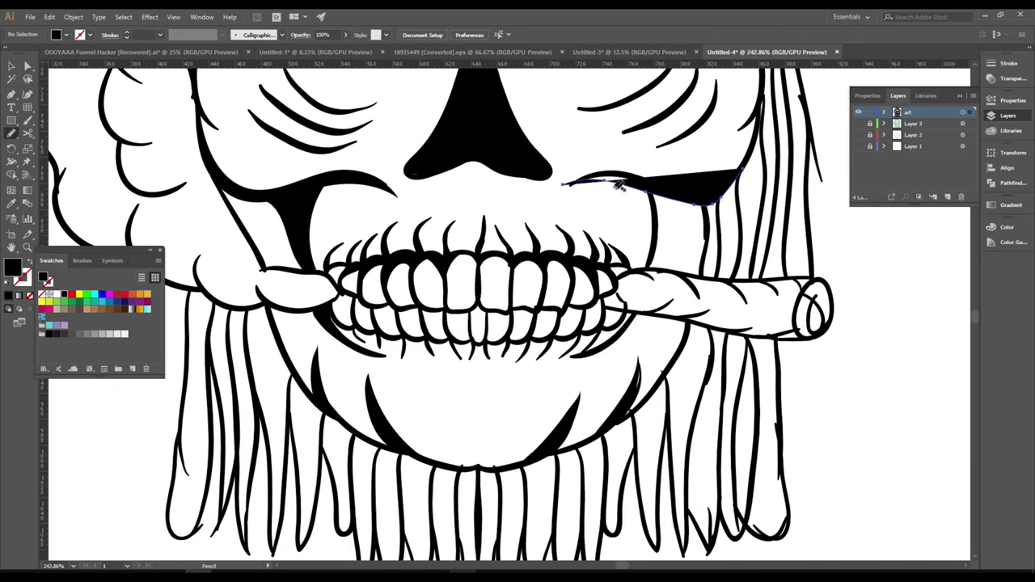
{"action": "left_click_drag", "start_coordinate": [745, 191], "coordinate": [744, 191]}
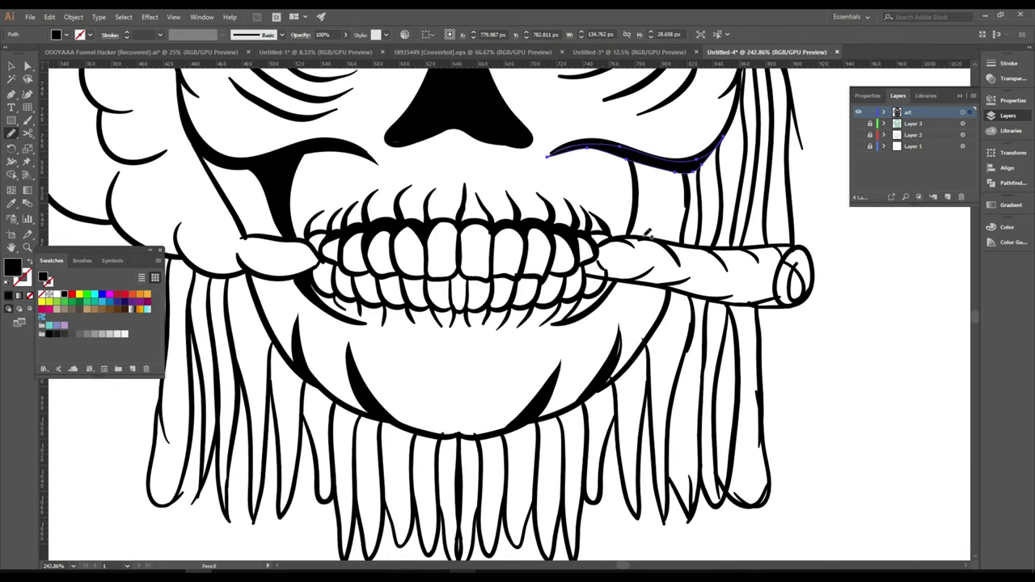
Step: Add a small white highlight stroke inside the nose cavity
{"action": "mouse_move", "coordinate": [616, 288]}
{"action": "left_mouse_down"}
{"action": "mouse_move", "coordinate": [674, 250]}
{"action": "mouse_move", "coordinate": [671, 199]}
{"action": "left_mouse_up"}
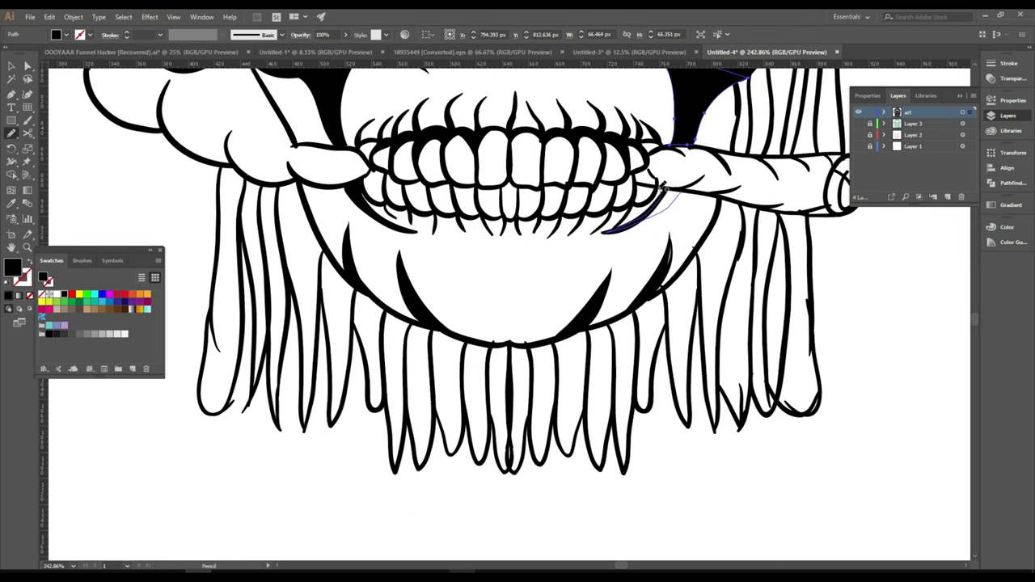
{"action": "scroll", "coordinate": [557, 268], "scroll_direction": "down", "scroll_amount": 2}
{"action": "scroll", "coordinate": [528, 279], "scroll_direction": "down", "scroll_amount": 2}
{"action": "scroll", "coordinate": [528, 279], "scroll_direction": "up", "scroll_amount": 4}
{"action": "scroll", "coordinate": [596, 365], "scroll_direction": "down", "scroll_amount": 1}
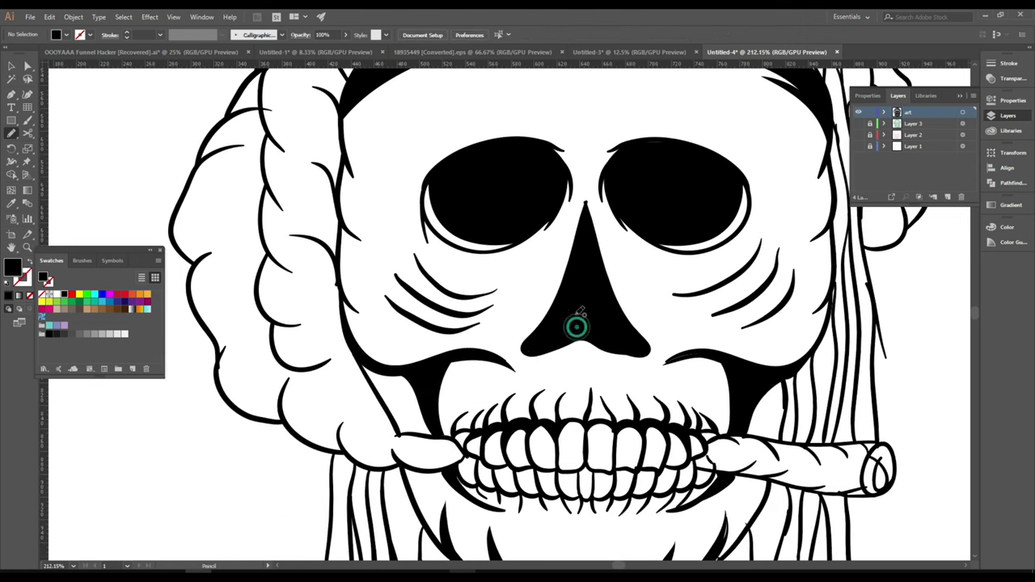
{"action": "scroll", "coordinate": [462, 456], "scroll_direction": "down", "scroll_amount": 2}
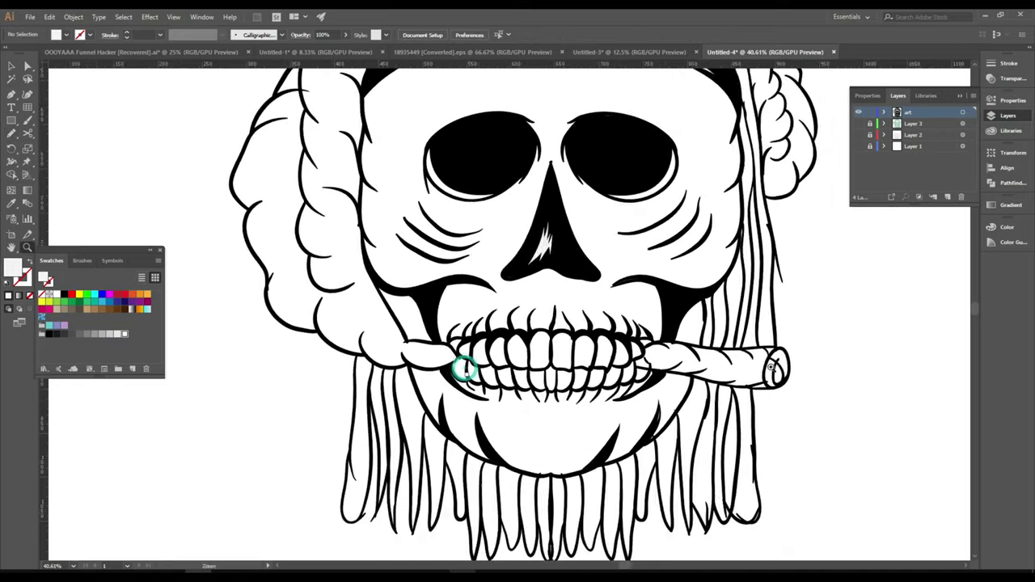
{"action": "scroll", "coordinate": [603, 405], "scroll_direction": "up", "scroll_amount": 2}
{"action": "key", "text": "Delete"}
Step: Draw tapered black crescent strands across the centre and top of the hair wrap
{"action": "scroll", "coordinate": [578, 273], "scroll_direction": "up", "scroll_amount": 5}
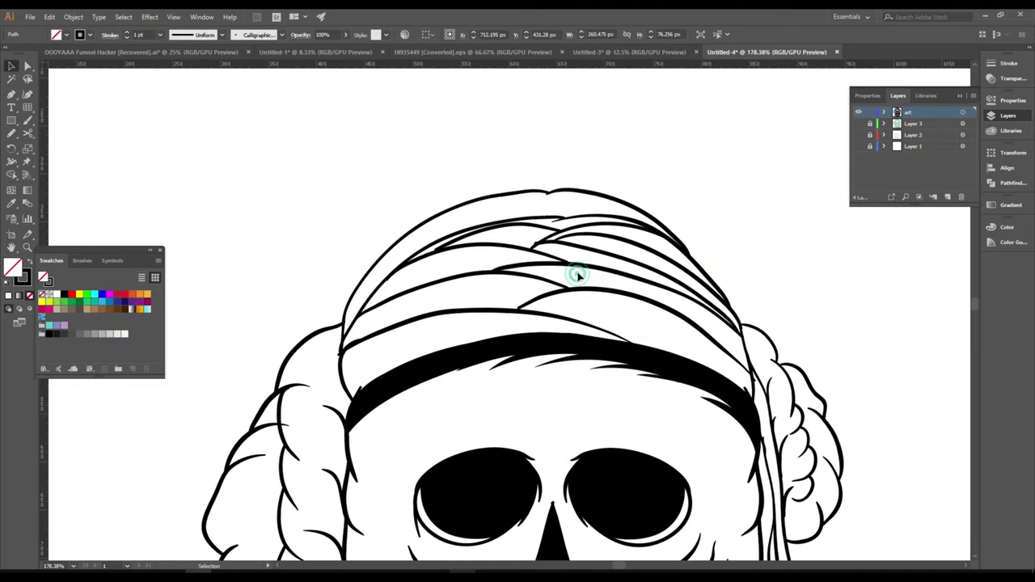
{"action": "scroll", "coordinate": [462, 370], "scroll_direction": "up", "scroll_amount": 2}
{"action": "scroll", "coordinate": [462, 370], "scroll_direction": "up", "scroll_amount": 2}
{"action": "left_click_drag", "start_coordinate": [590, 289], "coordinate": [434, 308]}
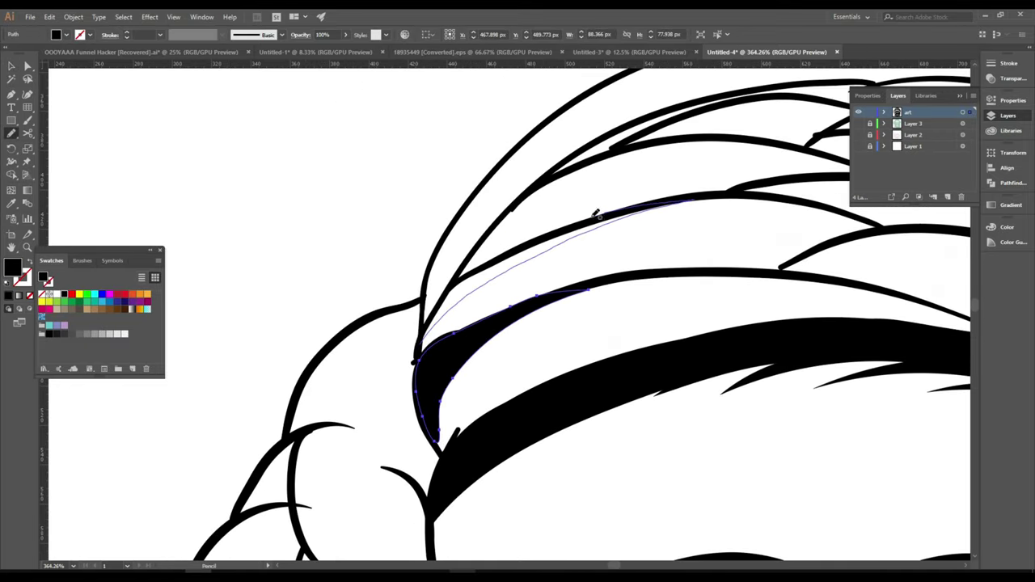
{"action": "left_click_drag", "start_coordinate": [596, 214], "coordinate": [485, 231]}
{"action": "scroll", "coordinate": [485, 243], "scroll_direction": "up", "scroll_amount": 2}
{"action": "left_click_drag", "start_coordinate": [404, 372], "coordinate": [538, 182]}
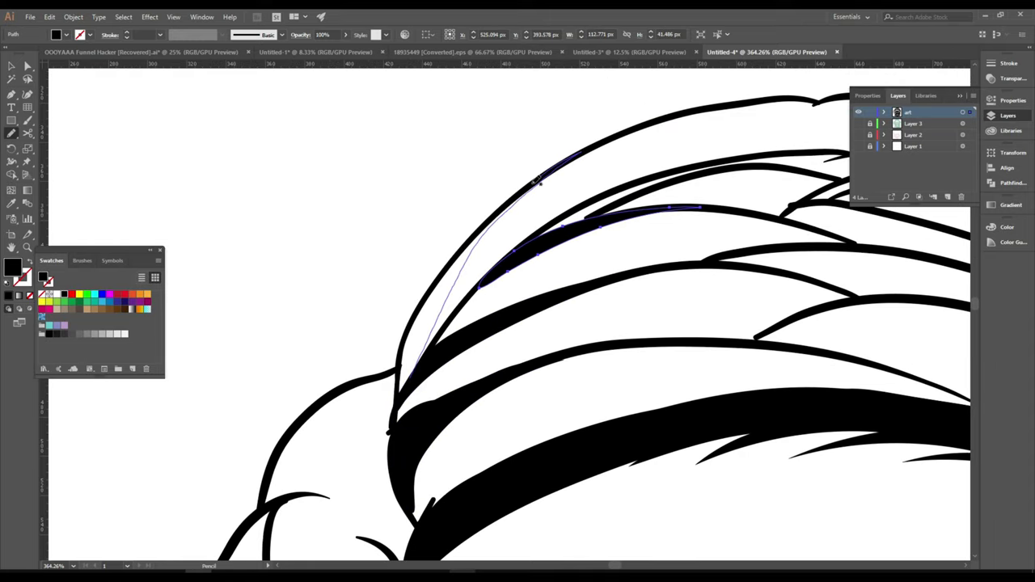
{"action": "left_click_drag", "start_coordinate": [414, 373], "coordinate": [398, 402]}
{"action": "scroll", "coordinate": [485, 283], "scroll_direction": "right", "scroll_amount": 3}
{"action": "scroll", "coordinate": [485, 283], "scroll_direction": "up", "scroll_amount": 1}
{"action": "left_click_drag", "start_coordinate": [647, 222], "coordinate": [550, 186]}
{"action": "left_click_drag", "start_coordinate": [619, 172], "coordinate": [616, 173]}
{"action": "scroll", "coordinate": [752, 229], "scroll_direction": "up", "scroll_amount": 1}
{"action": "scroll", "coordinate": [752, 229], "scroll_direction": "right", "scroll_amount": 1}
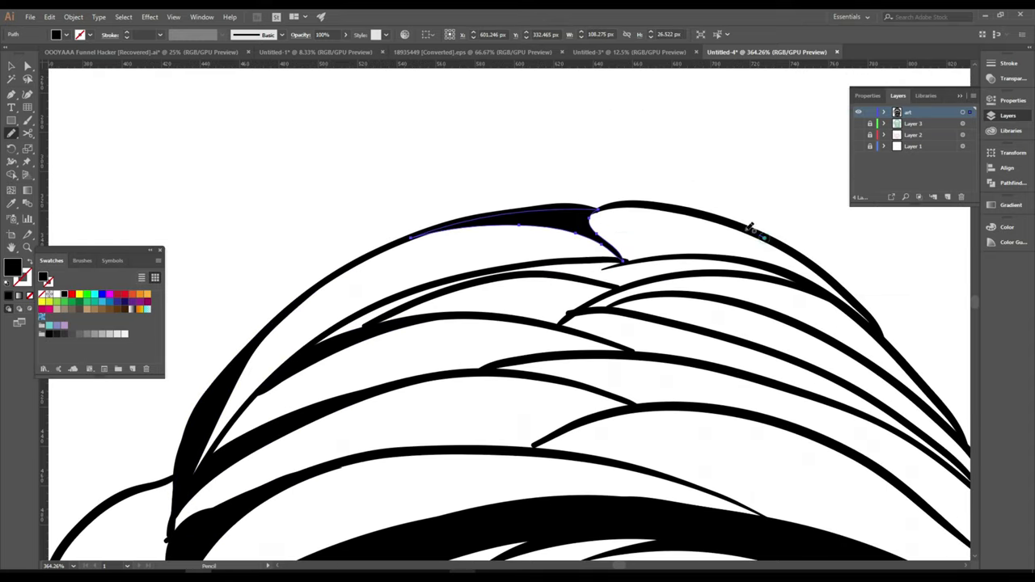
{"action": "mouse_move", "coordinate": [710, 214]}
{"action": "left_mouse_down"}
{"action": "mouse_move", "coordinate": [704, 224]}
{"action": "mouse_move", "coordinate": [676, 212]}
{"action": "left_mouse_up"}
Step: Add more black strands along the wrap's right edge and zoom out to the whole skull
{"action": "scroll", "coordinate": [704, 224], "scroll_direction": "down", "scroll_amount": 2}
{"action": "scroll", "coordinate": [704, 224], "scroll_direction": "left", "scroll_amount": 2}
{"action": "scroll", "coordinate": [701, 182], "scroll_direction": "down", "scroll_amount": 1}
{"action": "scroll", "coordinate": [676, 212], "scroll_direction": "right", "scroll_amount": 2}
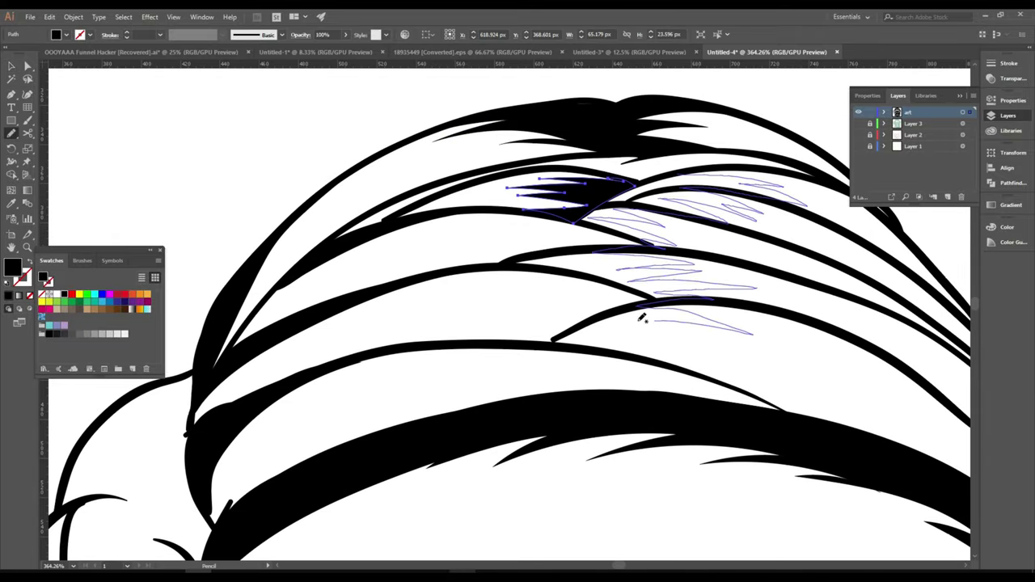
{"action": "scroll", "coordinate": [612, 202], "scroll_direction": "up", "scroll_amount": 2}
{"action": "left_click_drag", "start_coordinate": [655, 169], "coordinate": [530, 192]}
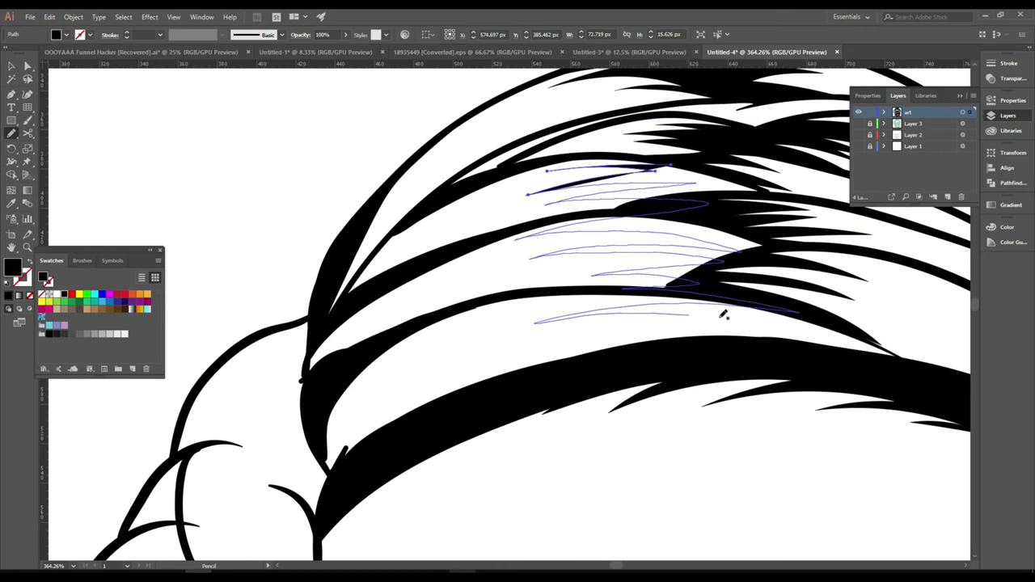
{"action": "scroll", "coordinate": [434, 256], "scroll_direction": "down", "scroll_amount": 3}
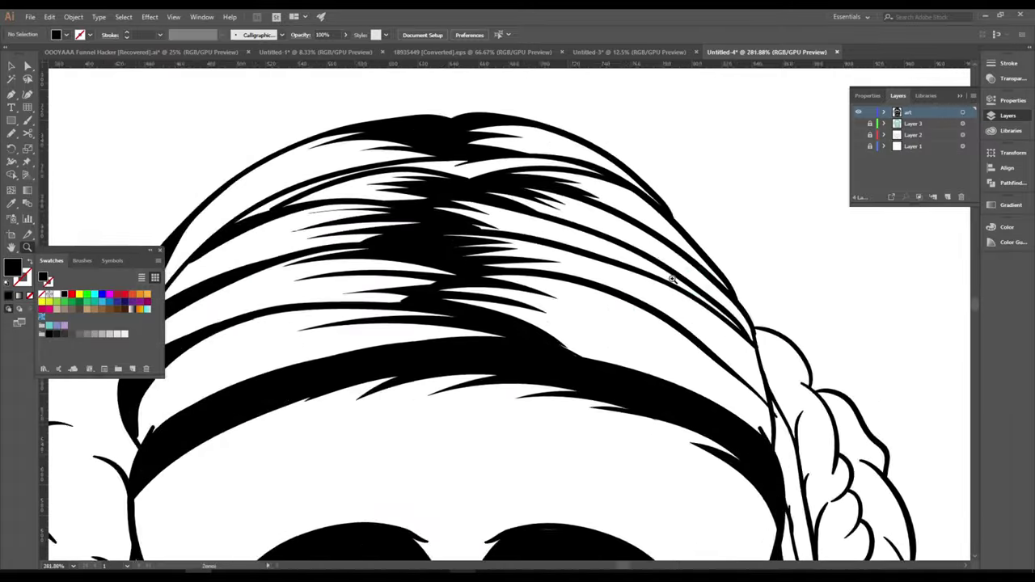
{"action": "scroll", "coordinate": [434, 256], "scroll_direction": "up", "scroll_amount": 3}
{"action": "left_click_drag", "start_coordinate": [526, 171], "coordinate": [614, 217]}
{"action": "left_click_drag", "start_coordinate": [684, 325], "coordinate": [728, 395]}
{"action": "scroll", "coordinate": [728, 394], "scroll_direction": "up", "scroll_amount": 2}
{"action": "left_click_drag", "start_coordinate": [824, 453], "coordinate": [755, 349]}
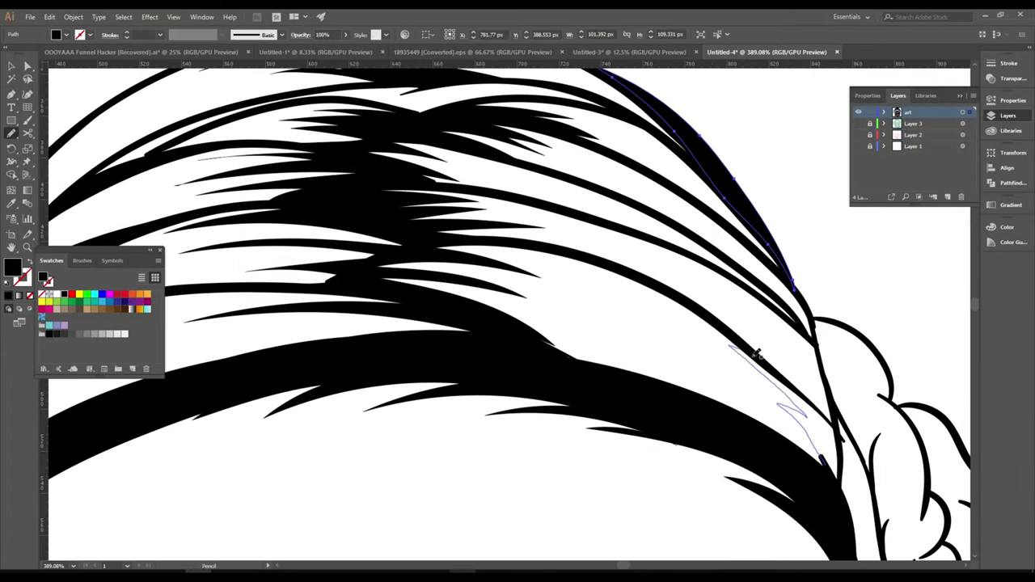
{"action": "scroll", "coordinate": [760, 334], "scroll_direction": "up", "scroll_amount": 1}
{"action": "scroll", "coordinate": [789, 324], "scroll_direction": "up", "scroll_amount": 1}
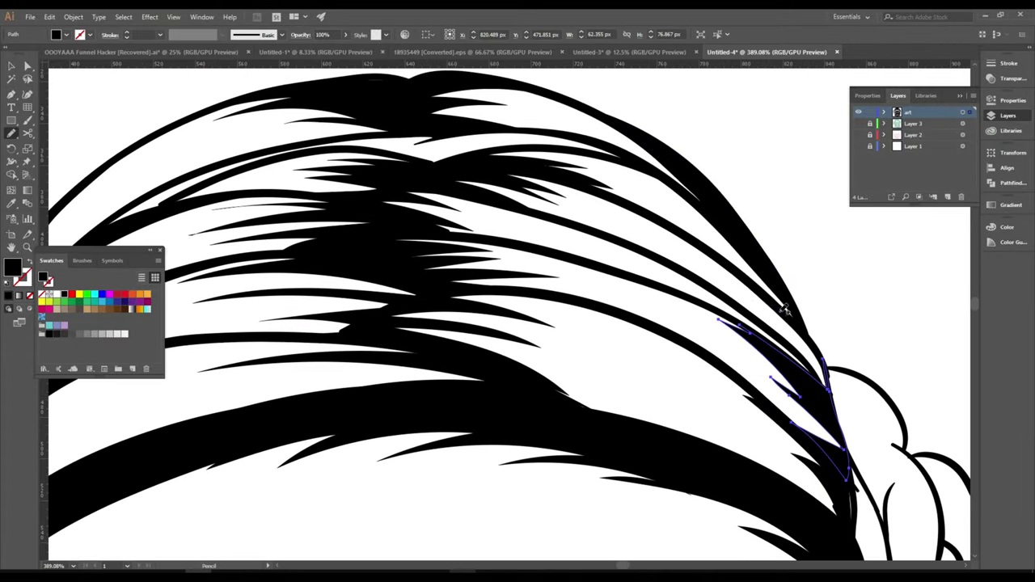
{"action": "key", "text": "z"}
{"action": "mouse_move", "coordinate": [799, 305]}
{"action": "left_mouse_down"}
{"action": "mouse_move", "coordinate": [573, 281]}
{"action": "mouse_move", "coordinate": [677, 308]}
{"action": "left_mouse_up"}
Step: Inspect the upper, lower and tip cigar paths with Direct Selection, zooming around the cigar
{"action": "scroll", "coordinate": [676, 307], "scroll_direction": "up", "scroll_amount": 5}
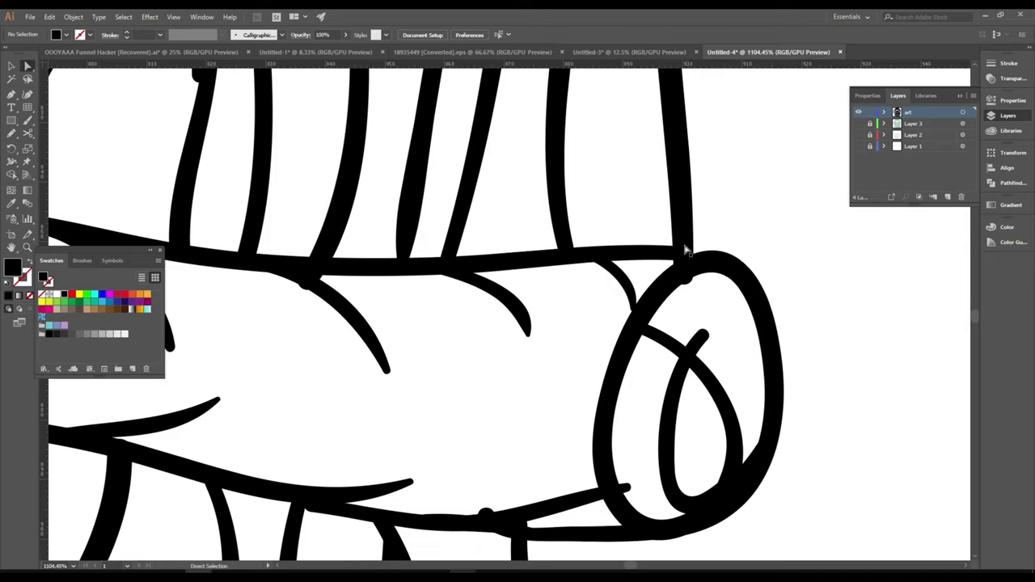
{"action": "key", "text": "a"}
{"action": "left_click", "coordinate": [690, 257]}
{"action": "scroll", "coordinate": [690, 257], "scroll_direction": "down", "scroll_amount": 3}
{"action": "left_click", "coordinate": [637, 361]}
{"action": "left_click", "coordinate": [553, 365]}
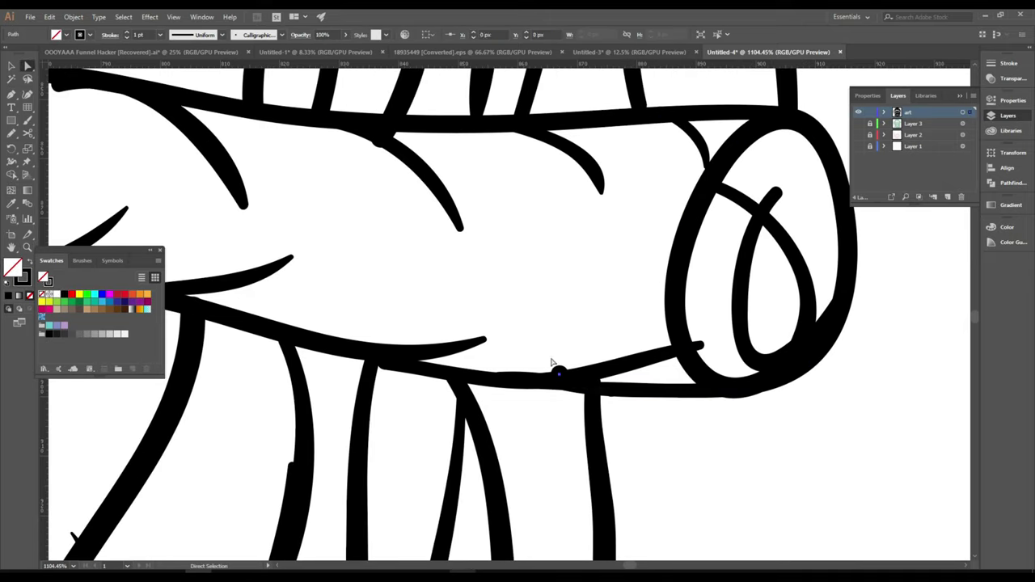
{"action": "left_click", "coordinate": [781, 418], "text": "alt"}
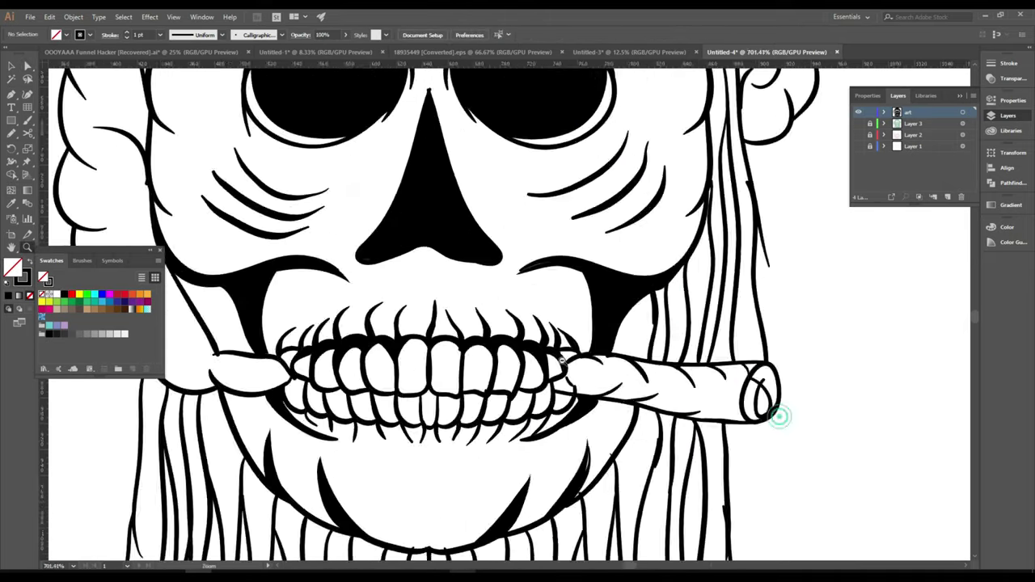
{"action": "left_click", "coordinate": [671, 326]}
{"action": "key", "text": "ctrl+0"}
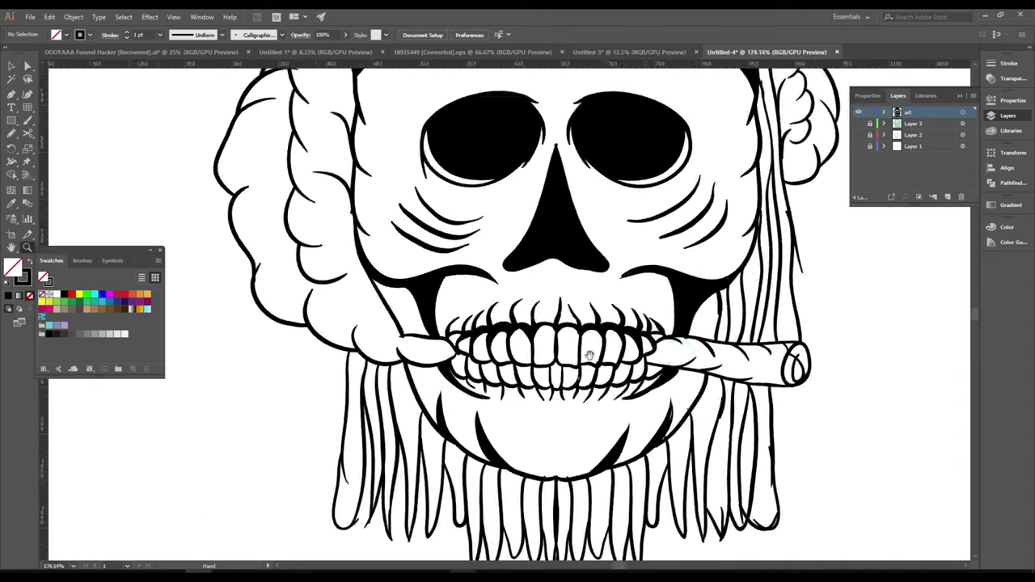
{"action": "scroll", "coordinate": [643, 352], "scroll_direction": "up", "scroll_amount": 5}
{"action": "key", "text": "ctrl+0"}
{"action": "scroll", "coordinate": [728, 411], "scroll_direction": "up", "scroll_amount": 5}
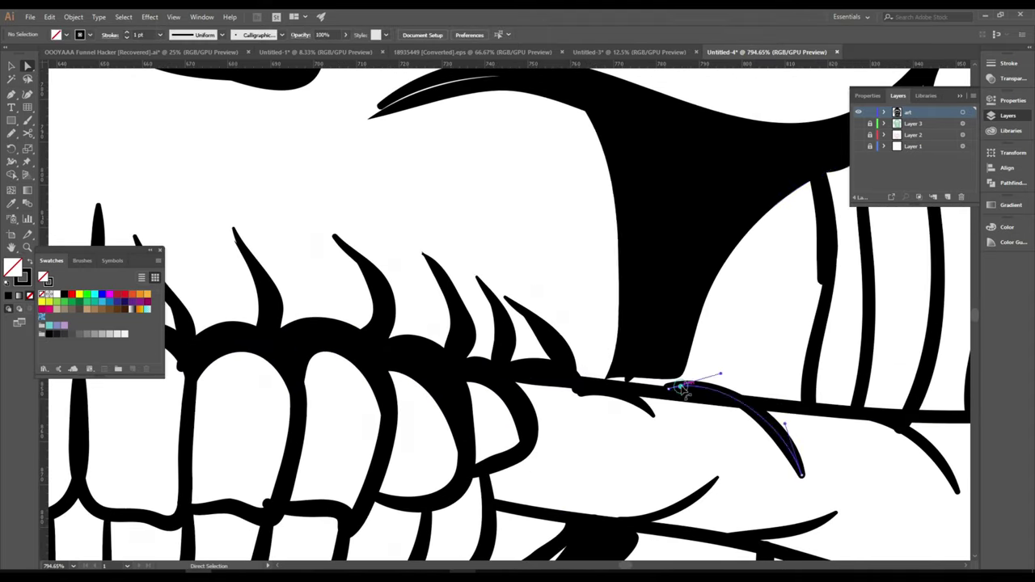
{"action": "left_click", "coordinate": [683, 446], "text": "alt"}
{"action": "key", "text": "ctrl+0"}
{"action": "scroll", "coordinate": [323, 208], "scroll_direction": "up", "scroll_amount": 5}
Step: Draw three tapered black hatch lines under the left eye
{"action": "key", "text": "n"}
{"action": "left_click_drag", "start_coordinate": [280, 207], "coordinate": [410, 276]}
{"action": "left_click_drag", "start_coordinate": [311, 176], "coordinate": [331, 196]}
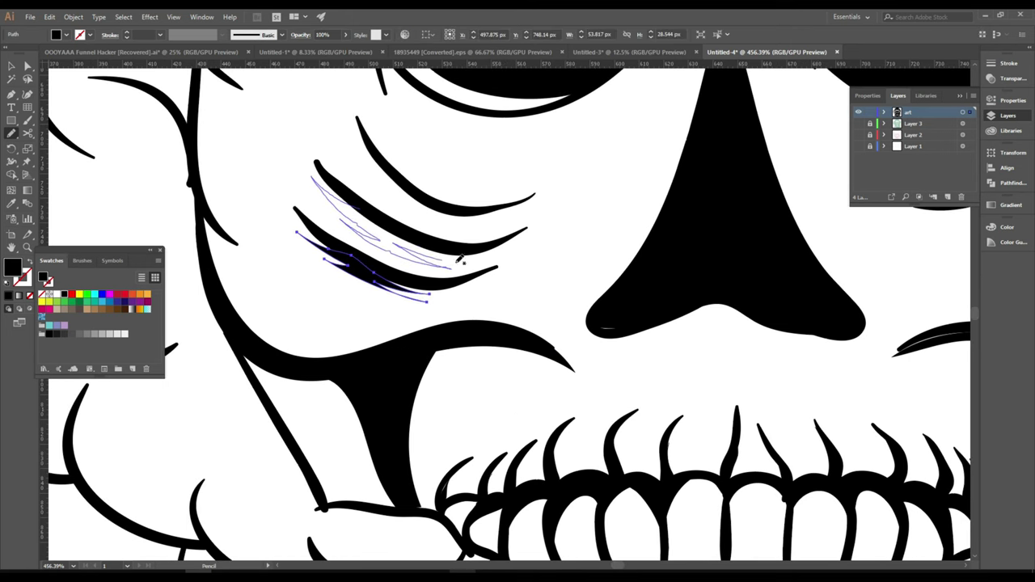
{"action": "left_click_drag", "start_coordinate": [459, 258], "coordinate": [473, 264]}
{"action": "scroll", "coordinate": [418, 208], "scroll_direction": "down", "scroll_amount": 1}
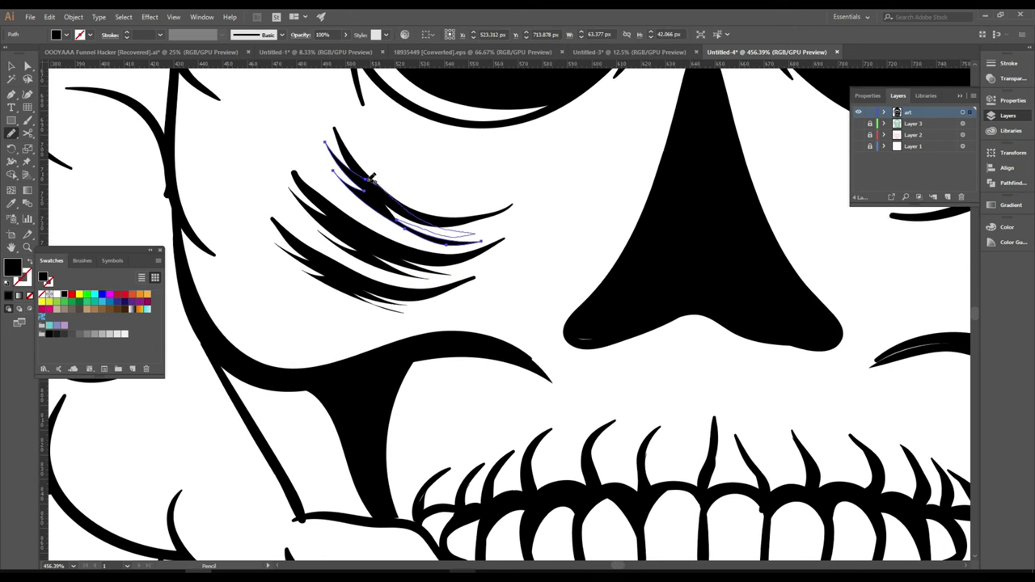
{"action": "key", "text": "ctrl+0"}
Step: Add hatch lines along the lower right jaw curve, deselect, and fit the artboard
{"action": "scroll", "coordinate": [425, 338], "scroll_direction": "up", "scroll_amount": 5}
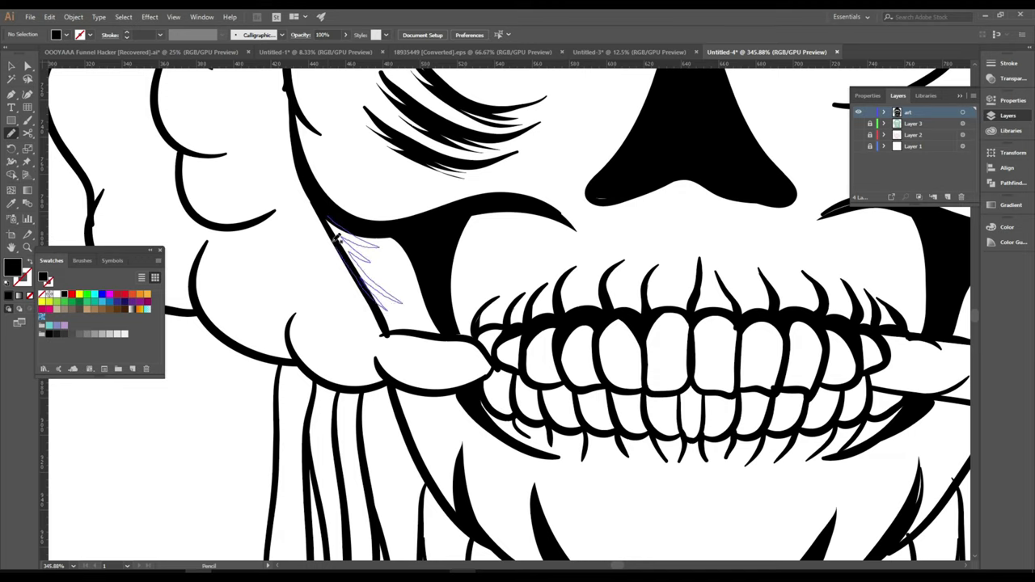
{"action": "left_click_drag", "start_coordinate": [338, 239], "coordinate": [358, 270]}
{"action": "scroll", "coordinate": [358, 271], "scroll_direction": "down", "scroll_amount": 5}
{"action": "scroll", "coordinate": [508, 323], "scroll_direction": "right", "scroll_amount": 5}
{"action": "left_click_drag", "start_coordinate": [506, 330], "coordinate": [604, 267]}
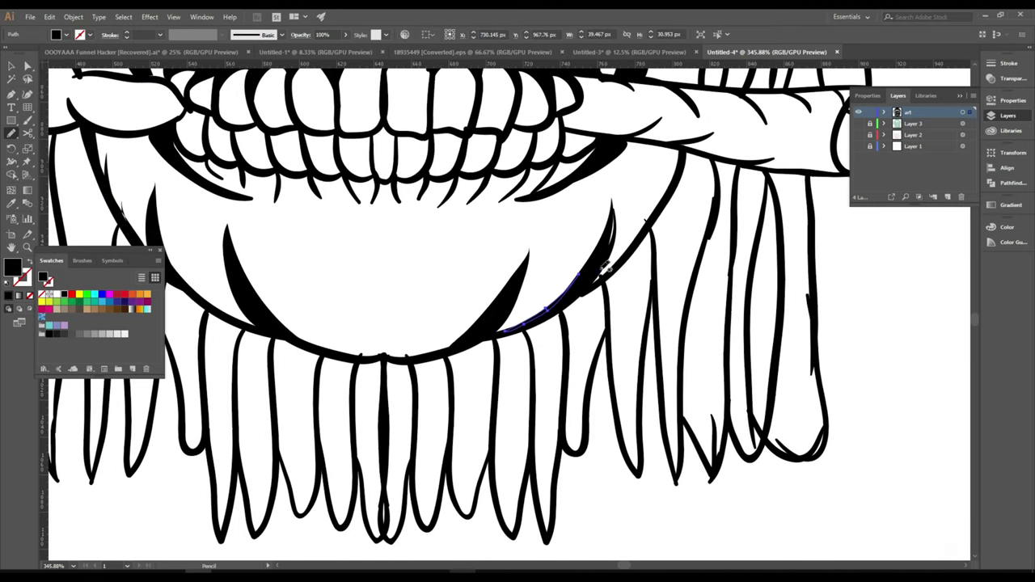
{"action": "key", "text": "ctrl+shift+a"}
{"action": "key", "text": "ctrl+0"}
{"action": "scroll", "coordinate": [510, 331], "scroll_direction": "up", "scroll_amount": 5}
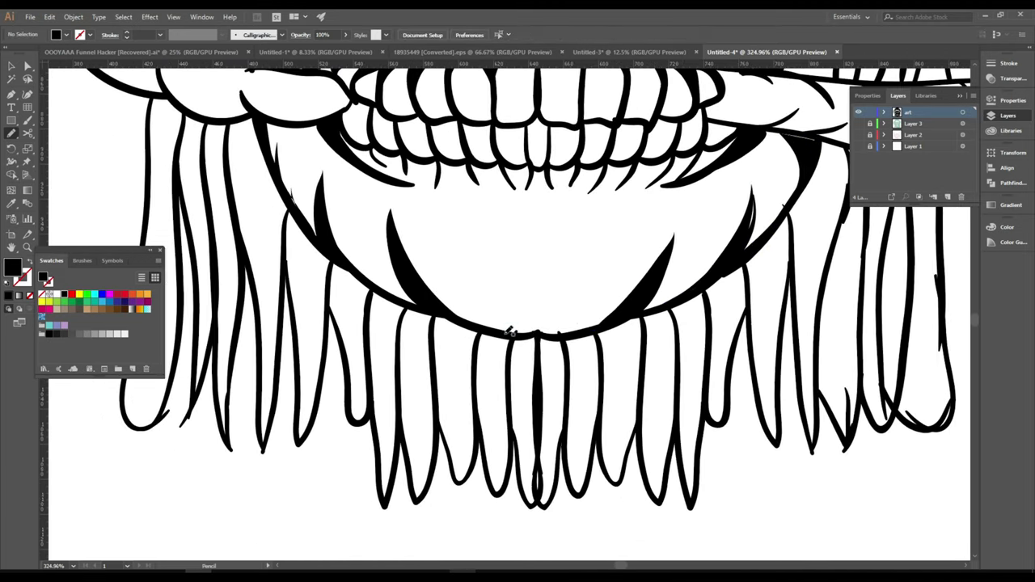
{"action": "key", "text": "ctrl+0"}
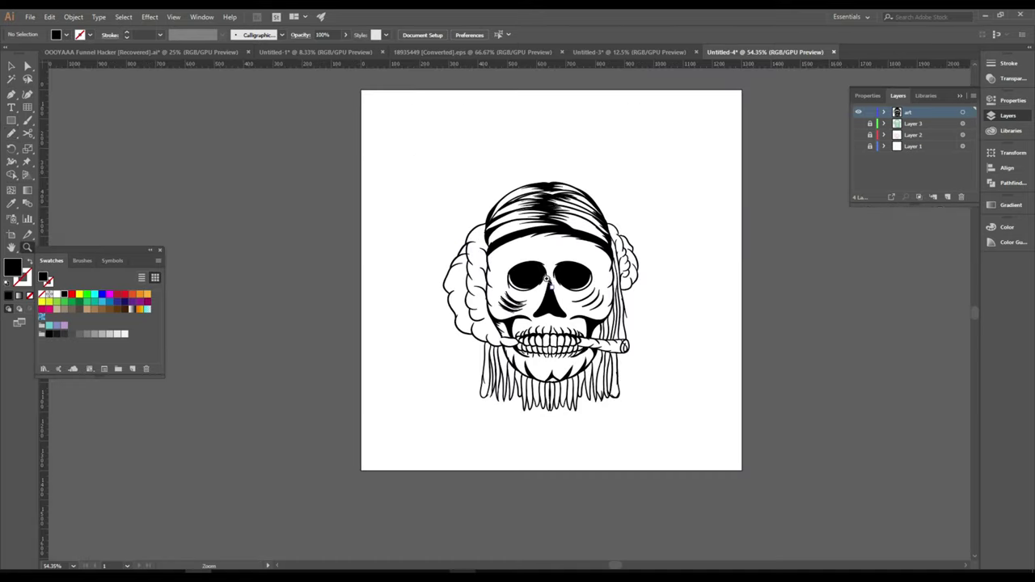
Step: Duplicate the art layer and add a green fill trimmed to the skull's outline
{"action": "left_click_drag", "start_coordinate": [547, 277], "coordinate": [792, 210]}
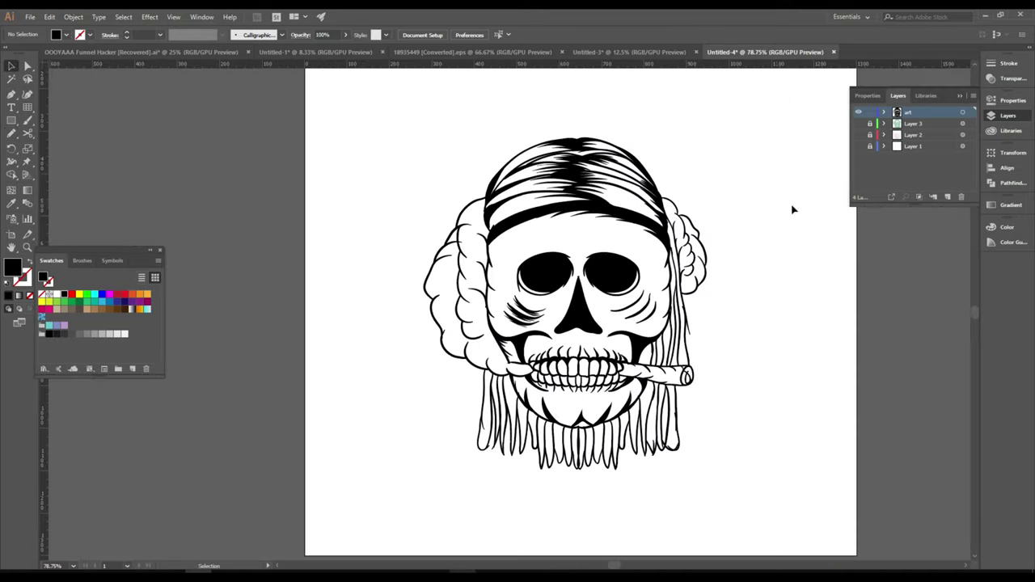
{"action": "left_click_drag", "start_coordinate": [909, 123], "coordinate": [912, 118]}
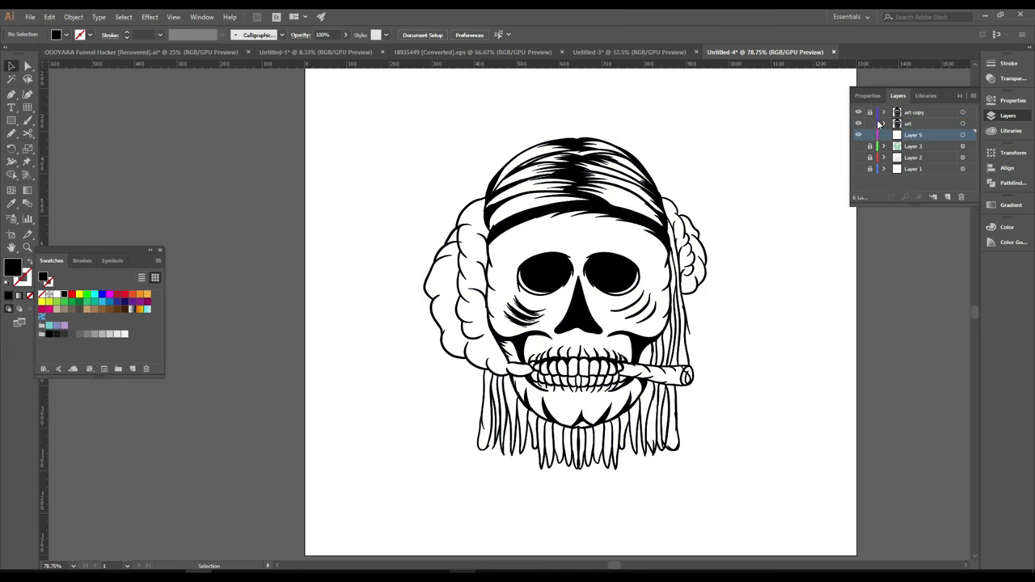
{"action": "key", "text": "ctrl+a"}
{"action": "key", "text": "shift+ctrl+F9"}
{"action": "key", "text": "shift+ctrl+a"}
{"action": "key", "text": "m"}
{"action": "left_click_drag", "start_coordinate": [376, 107], "coordinate": [758, 506]}
{"action": "left_click", "coordinate": [86, 294]}
{"action": "key", "text": "ctrl+shift+bracketleft"}
{"action": "key", "text": "v"}
{"action": "left_click", "coordinate": [866, 202]}
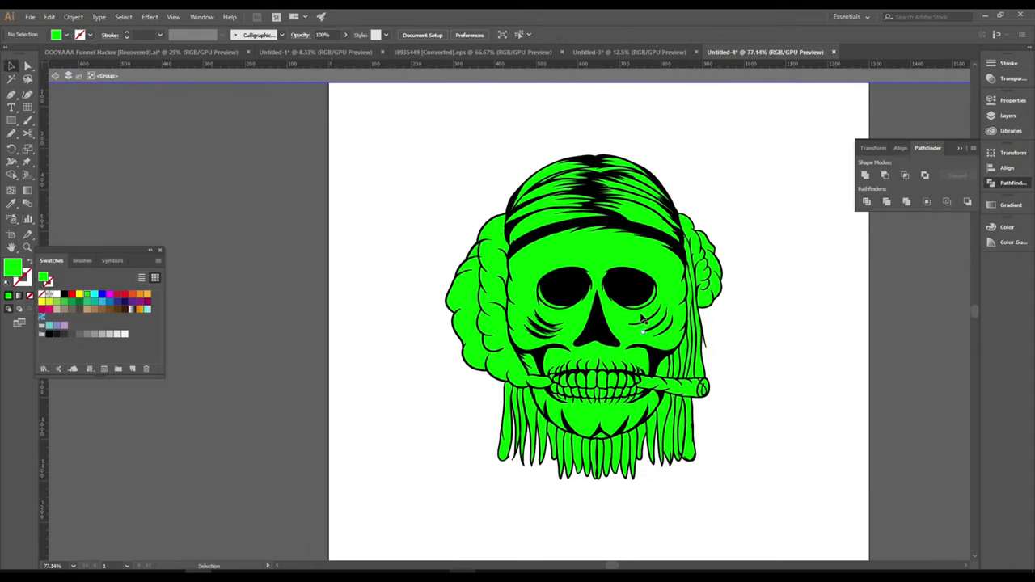
{"action": "key", "text": "Escape"}
Step: Colour the smoke clouds at the skull's left grey
{"action": "key", "text": "F7"}
{"action": "key", "text": "ctrl+a"}
{"action": "key", "text": "z"}
{"action": "left_click", "coordinate": [676, 315]}
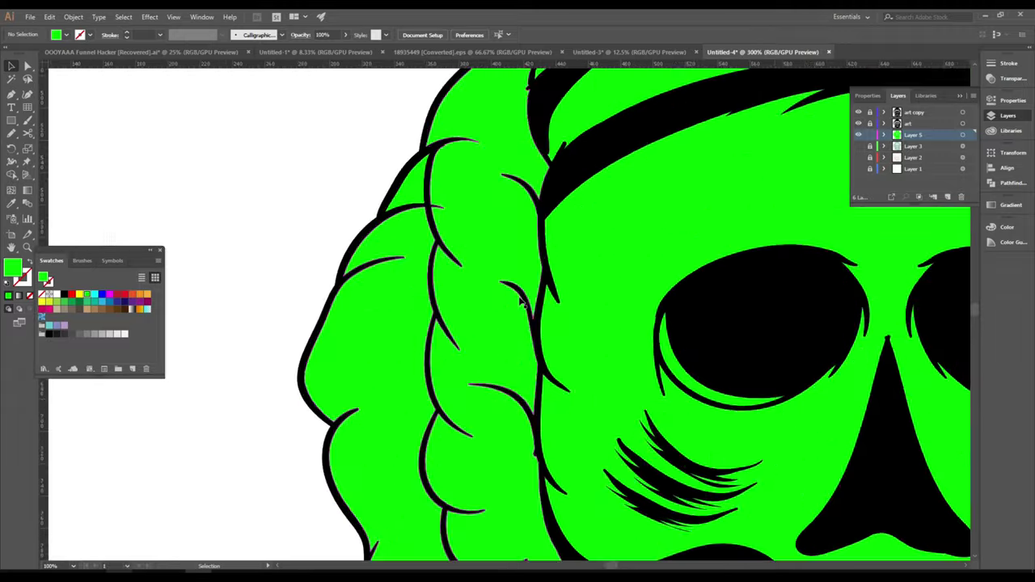
{"action": "left_click_drag", "start_coordinate": [673, 304], "coordinate": [644, 293]}
{"action": "left_click", "coordinate": [110, 333]}
{"action": "key", "text": "ctrl+shift+a"}
{"action": "key", "text": "ctrl+0"}
Step: Fill the teeth white
{"action": "mouse_move", "coordinate": [365, 337]}
{"action": "left_mouse_down"}
{"action": "mouse_move", "coordinate": [681, 391]}
{"action": "mouse_move", "coordinate": [575, 346]}
{"action": "left_mouse_up"}
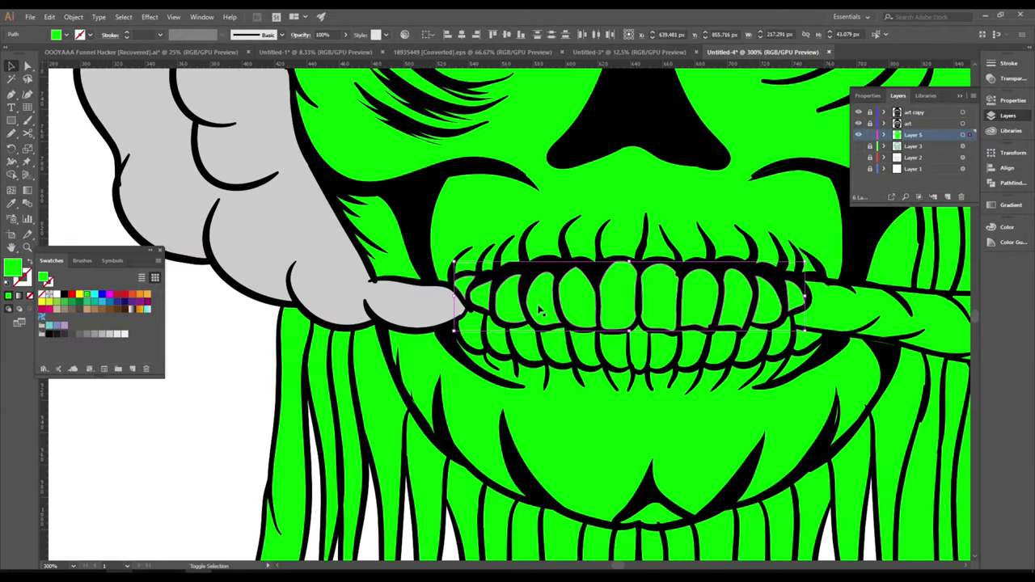
{"action": "key", "text": "d"}
{"action": "key", "text": "ctrl+minus"}
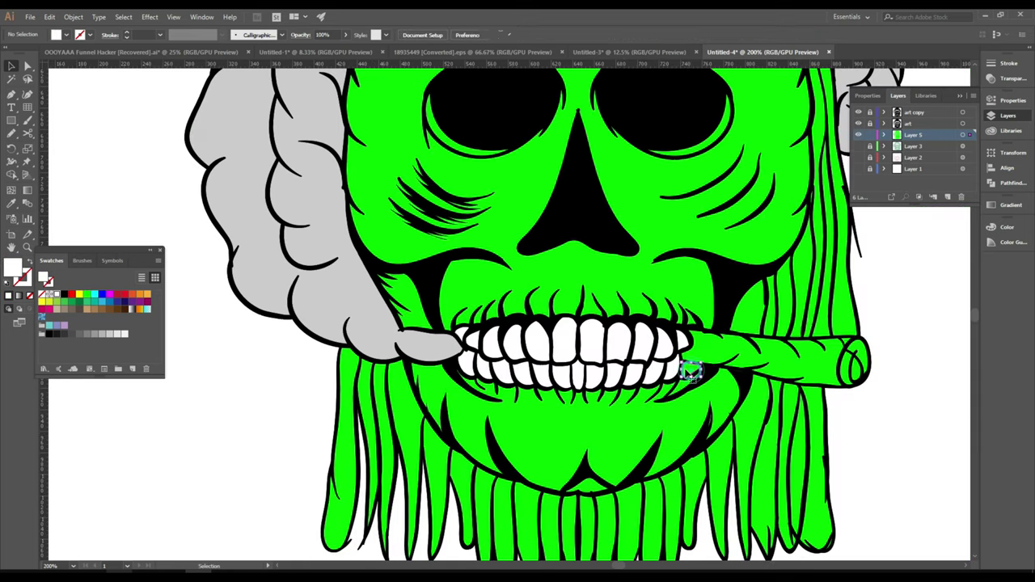
{"action": "key", "text": "ctrl+shift+a"}
{"action": "key", "text": "ctrl+minus"}
{"action": "key", "text": "ctrl+minus"}
Step: Colour the cigarette body grey and its tip cap orange-red
{"action": "key", "text": "ctrl+plus"}
{"action": "key", "text": "ctrl+plus"}
{"action": "key", "text": "ctrl+plus"}
{"action": "left_click", "coordinate": [81, 334]}
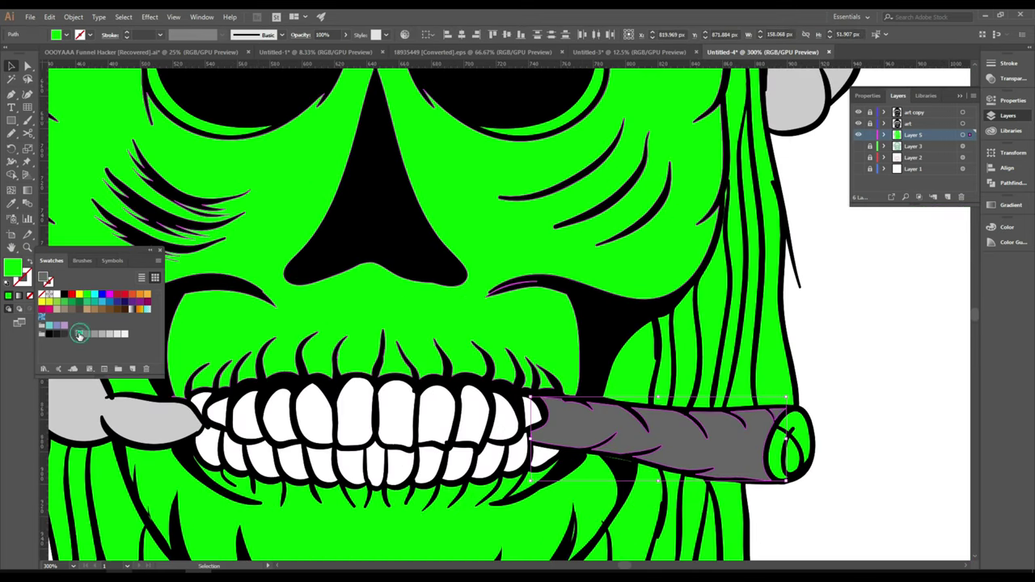
{"action": "key", "text": "ctrl+plus"}
{"action": "key", "text": "ctrl+plus"}
{"action": "left_click", "coordinate": [798, 445]}
{"action": "left_click", "coordinate": [130, 305]}
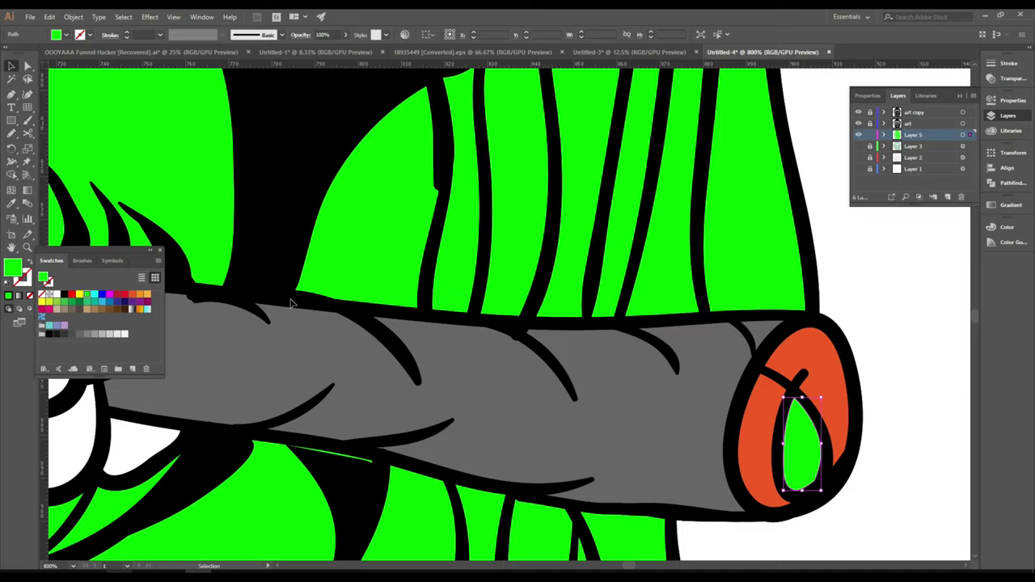
{"action": "key", "text": "ctrl+shift+a"}
{"action": "key", "text": "ctrl+0"}
{"action": "key", "text": "ctrl+plus"}
{"action": "key", "text": "ctrl+plus"}
{"action": "key", "text": "ctrl+minus"}
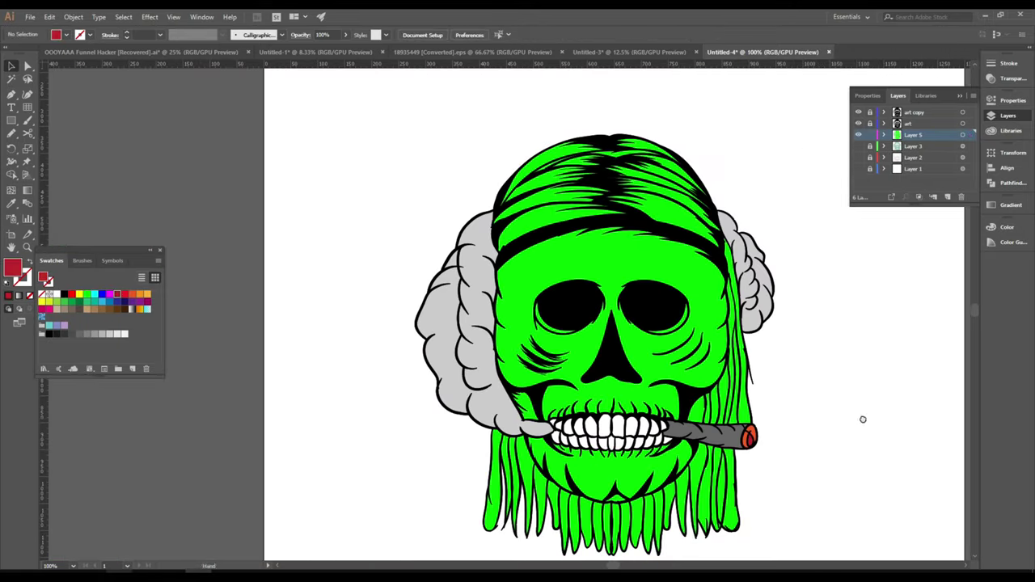
{"action": "left_click", "coordinate": [566, 381]}
Step: Fill the face light grey
{"action": "left_click", "coordinate": [94, 334]}
{"action": "key", "text": "ctrl+shift+a"}
{"action": "key", "text": "ctrl+0"}
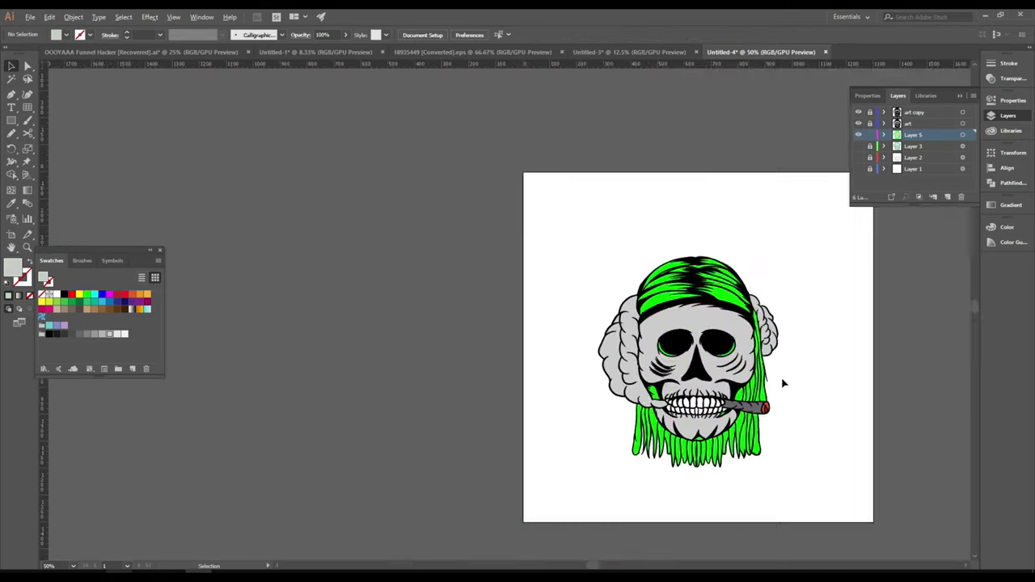
{"action": "key", "text": "ctrl+plus"}
{"action": "key", "text": "ctrl+plus"}
{"action": "key", "text": "ctrl+1"}
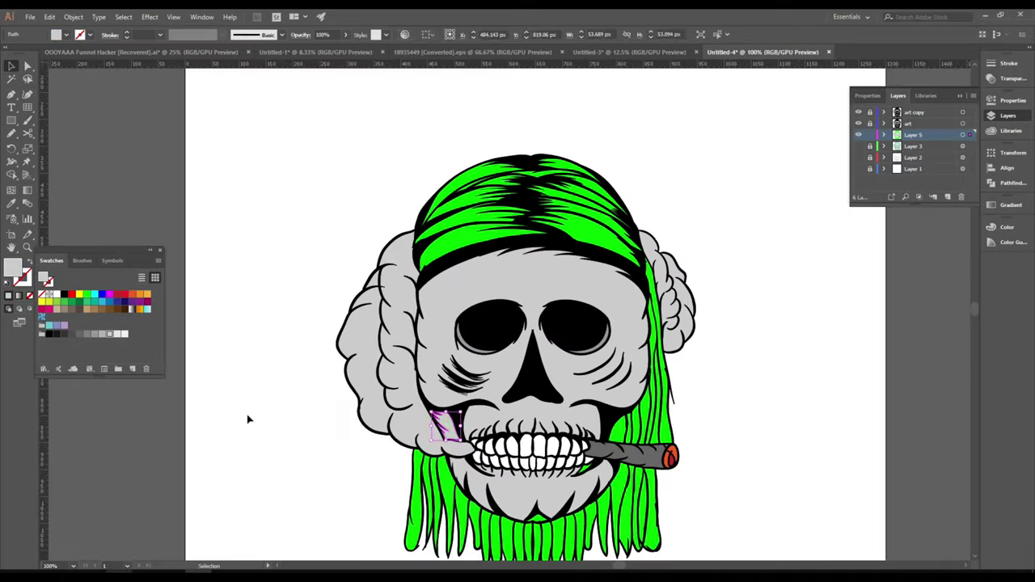
{"action": "key", "text": "ctrl+plus"}
{"action": "key", "text": "ctrl+plus"}
Step: Fill the lower hair band red
{"action": "left_click", "coordinate": [431, 300]}
{"action": "left_click", "coordinate": [620, 312]}
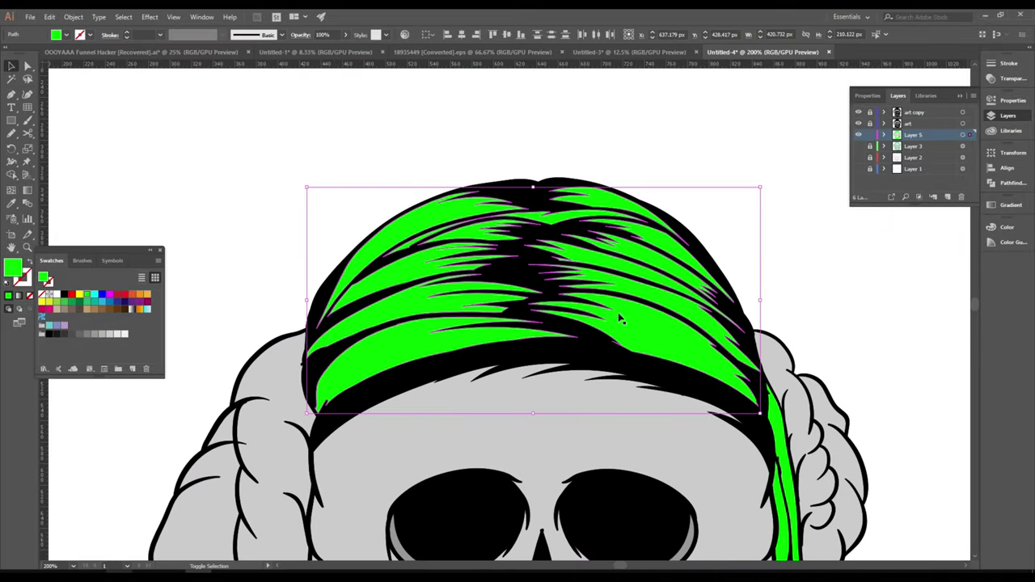
{"action": "key", "text": "ctrl+minus"}
{"action": "key", "text": "ctrl+plus"}
{"action": "left_click", "coordinate": [101, 295]}
{"action": "left_click", "coordinate": [327, 297]}
Step: Fill the top hair strands yellow
{"action": "left_click", "coordinate": [485, 291]}
{"action": "left_click", "coordinate": [93, 299]}
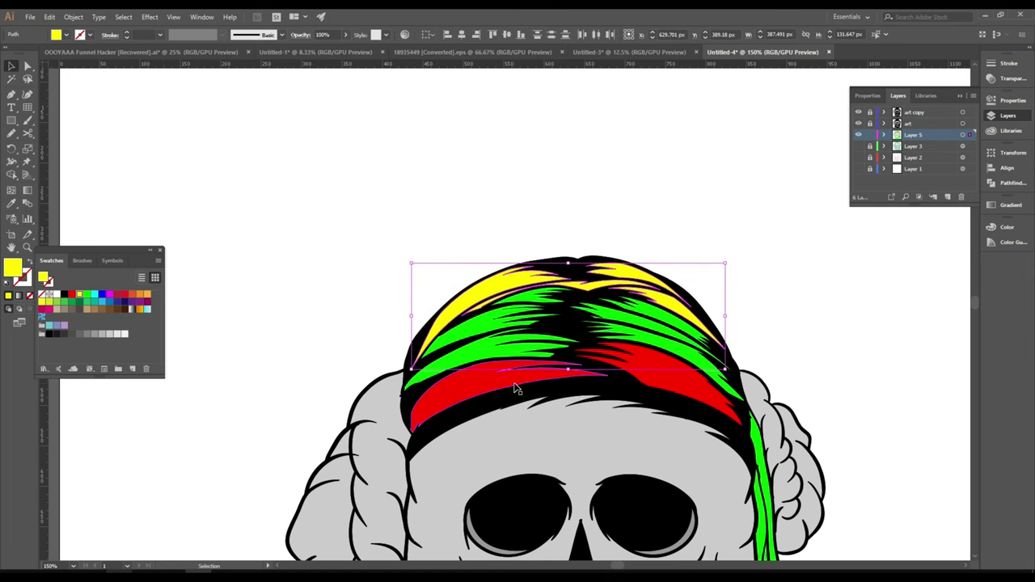
{"action": "key", "text": "ctrl+shift+a"}
{"action": "key", "text": "ctrl+minus"}
{"action": "scroll", "coordinate": [581, 386], "scroll_direction": "down", "scroll_amount": 5}
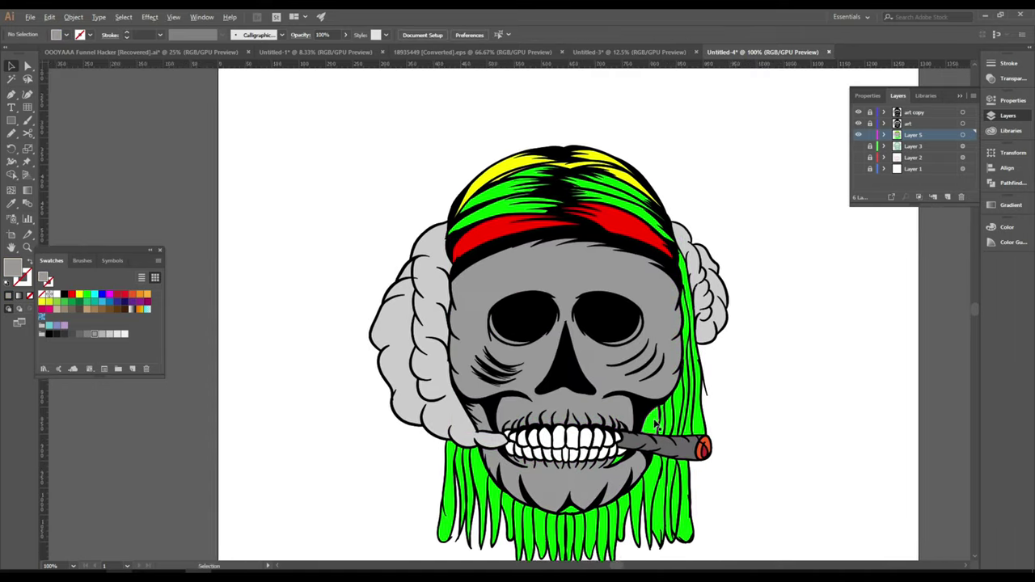
{"action": "key", "text": "ctrl+plus"}
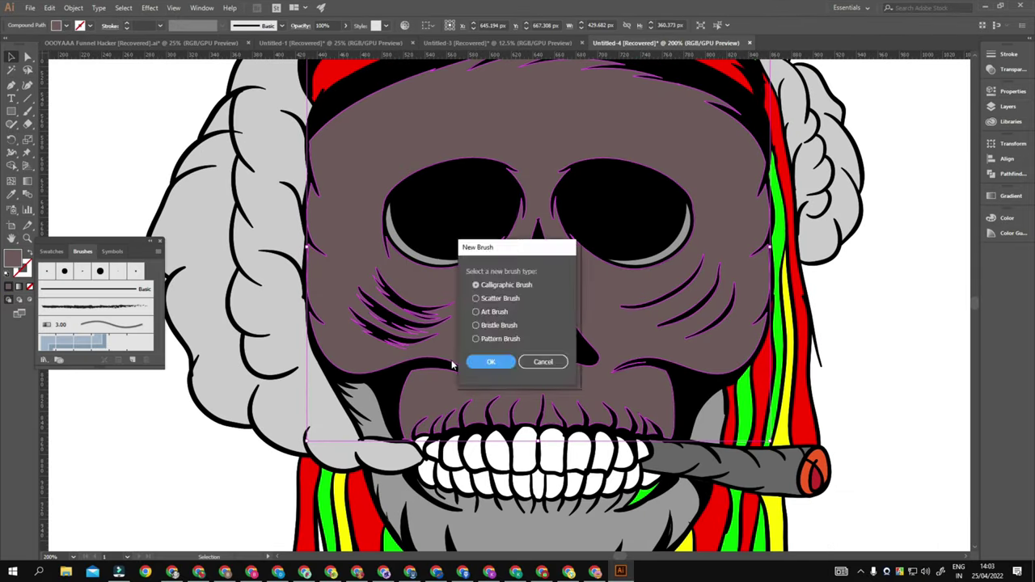
Step: Create the new Calligraphic brush and draw two crease strokes on the right cheek
{"action": "left_click", "coordinate": [490, 361]}
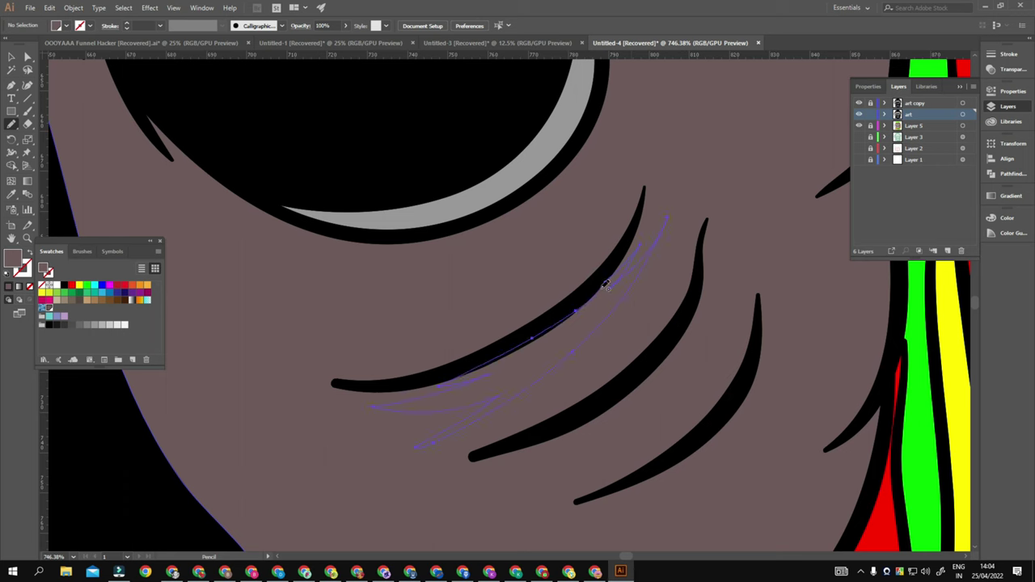
{"action": "mouse_move", "coordinate": [605, 285]}
{"action": "left_mouse_down"}
{"action": "mouse_move", "coordinate": [609, 346]}
{"action": "mouse_move", "coordinate": [641, 366]}
{"action": "left_mouse_up"}
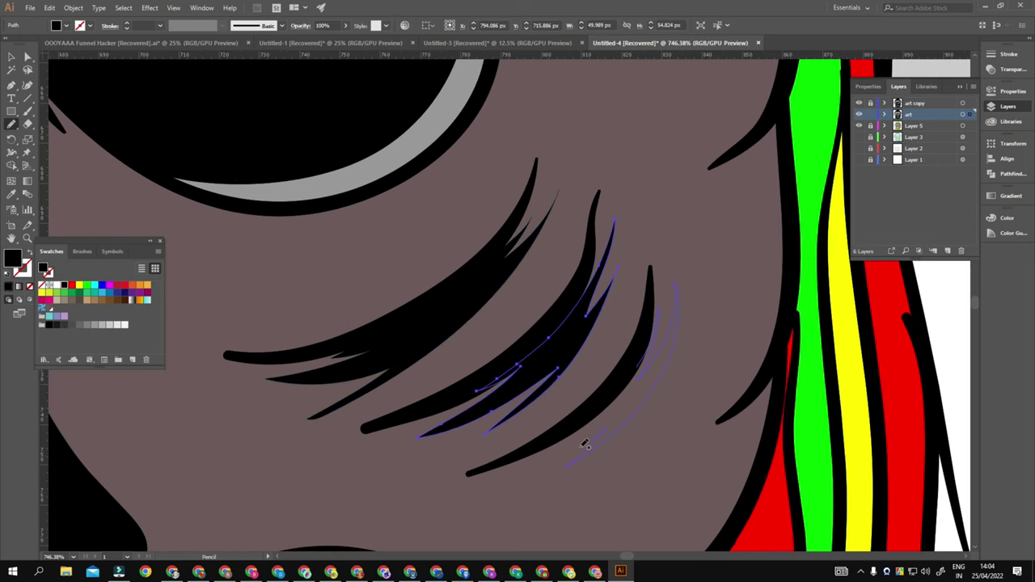
{"action": "left_click_drag", "start_coordinate": [584, 444], "coordinate": [570, 461]}
{"action": "scroll", "coordinate": [693, 268], "scroll_direction": "down", "scroll_amount": 2}
{"action": "scroll", "coordinate": [635, 362], "scroll_direction": "down", "scroll_amount": 5}
Step: Paint a black smoke line and curling cloud outline rising from the cigarette tip
{"action": "key", "text": "b"}
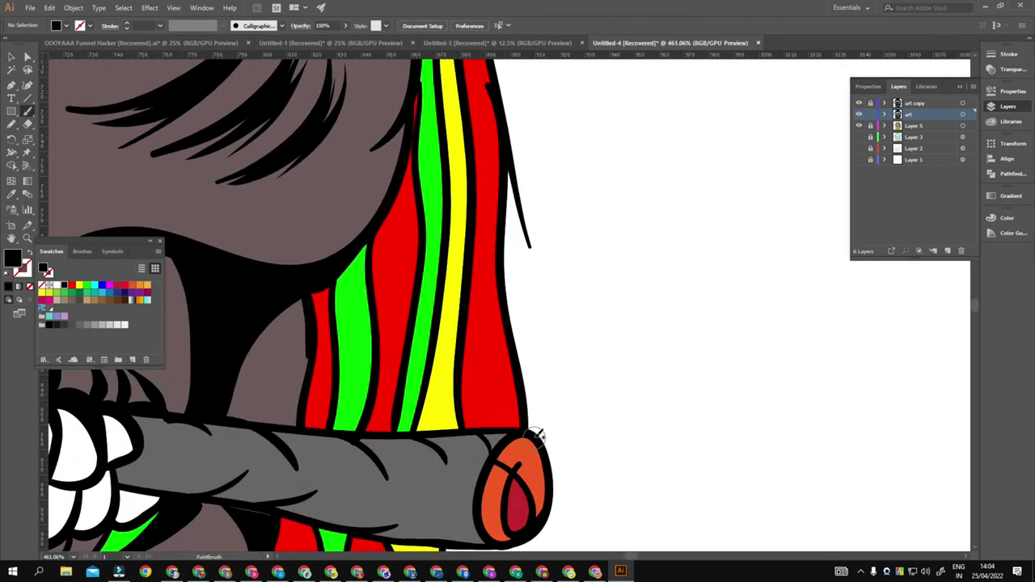
{"action": "key", "text": "shift+x"}
{"action": "left_click_drag", "start_coordinate": [524, 419], "coordinate": [650, 216]}
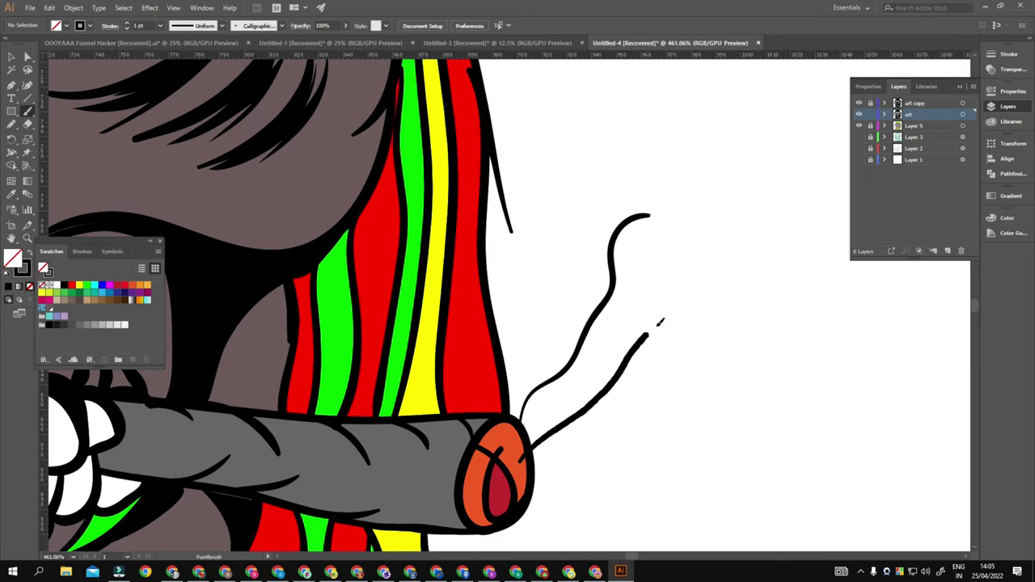
{"action": "scroll", "coordinate": [659, 322], "scroll_direction": "up", "scroll_amount": 3}
{"action": "scroll", "coordinate": [548, 323], "scroll_direction": "right", "scroll_amount": 3}
{"action": "scroll", "coordinate": [609, 294], "scroll_direction": "down", "scroll_amount": 2}
{"action": "left_click_drag", "start_coordinate": [522, 291], "coordinate": [671, 150]}
{"action": "left_click_drag", "start_coordinate": [621, 251], "coordinate": [608, 282]}
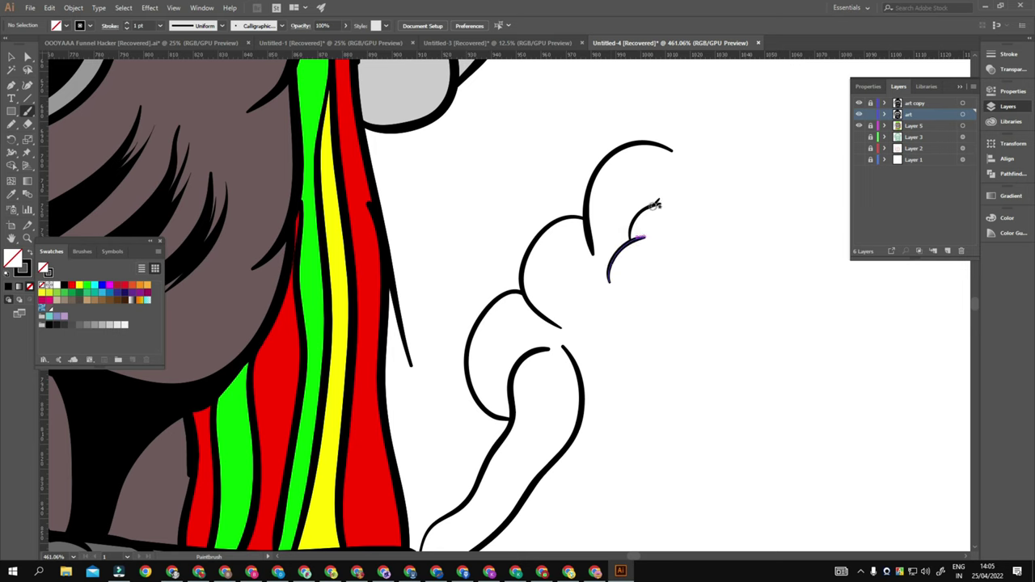
{"action": "scroll", "coordinate": [655, 204], "scroll_direction": "up", "scroll_amount": 1}
{"action": "left_click_drag", "start_coordinate": [574, 440], "coordinate": [679, 299]}
{"action": "scroll", "coordinate": [658, 318], "scroll_direction": "down", "scroll_amount": 2}
{"action": "scroll", "coordinate": [658, 318], "scroll_direction": "up", "scroll_amount": 4}
{"action": "scroll", "coordinate": [693, 243], "scroll_direction": "up", "scroll_amount": 3}
{"action": "left_click_drag", "start_coordinate": [461, 332], "coordinate": [657, 273]}
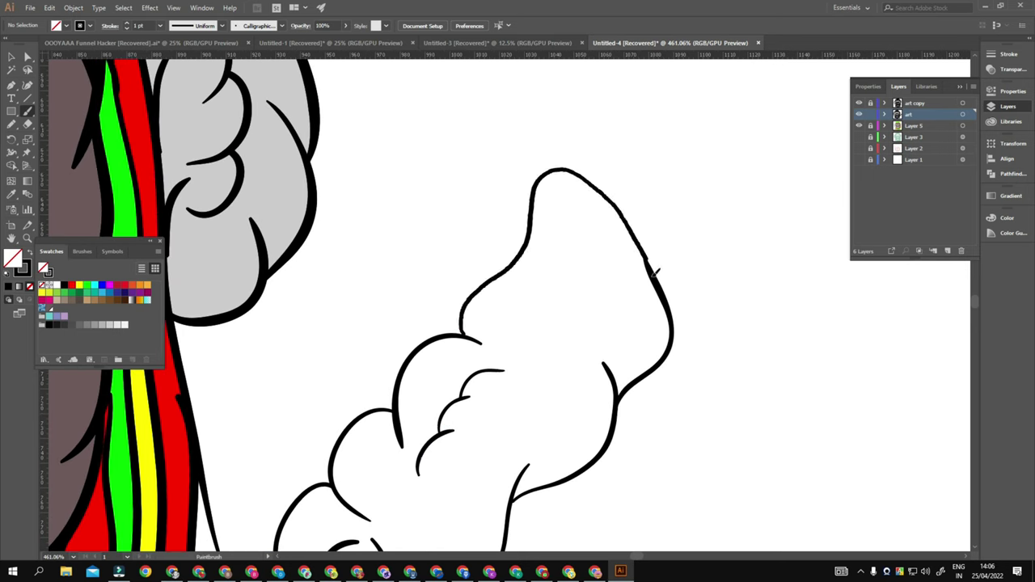
Step: Move a smoke anchor with Direct Selection to join the plume to the tip
{"action": "key", "text": "v"}
{"action": "scroll", "coordinate": [601, 412], "scroll_direction": "down", "scroll_amount": 3}
{"action": "scroll", "coordinate": [639, 397], "scroll_direction": "up", "scroll_amount": 2}
{"action": "left_click", "coordinate": [428, 472]}
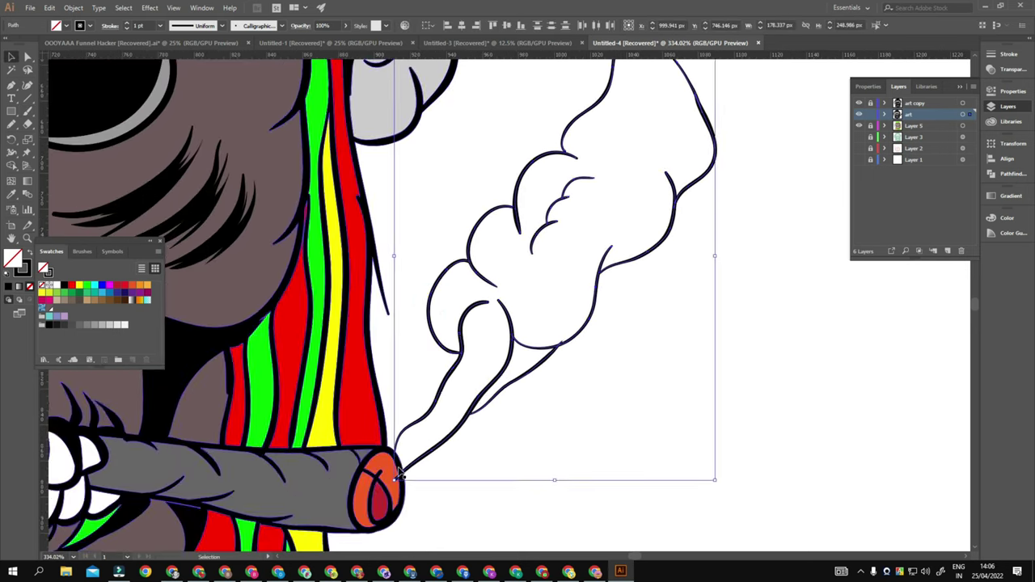
{"action": "scroll", "coordinate": [399, 474], "scroll_direction": "up", "scroll_amount": 4}
{"action": "key", "text": "a"}
{"action": "left_click_drag", "start_coordinate": [384, 501], "coordinate": [406, 485]}
{"action": "left_click", "coordinate": [566, 420]}
Step: Select the curved smoke path and give the plume its light grey fill
{"action": "key", "text": "b"}
{"action": "scroll", "coordinate": [360, 390], "scroll_direction": "down", "scroll_amount": 2}
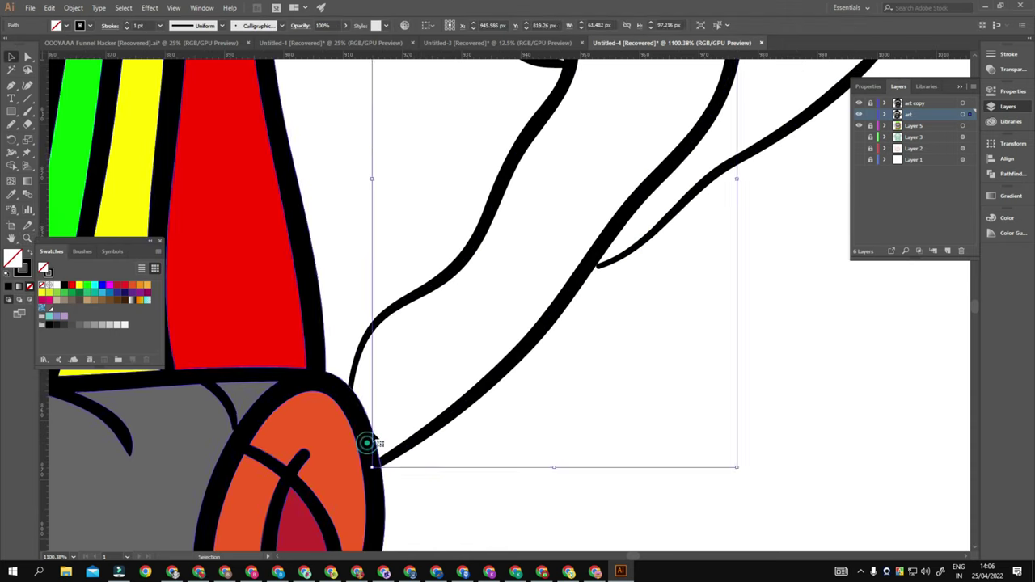
{"action": "key", "text": "b"}
{"action": "scroll", "coordinate": [356, 363], "scroll_direction": "down", "scroll_amount": 1}
{"action": "left_click", "coordinate": [420, 367]}
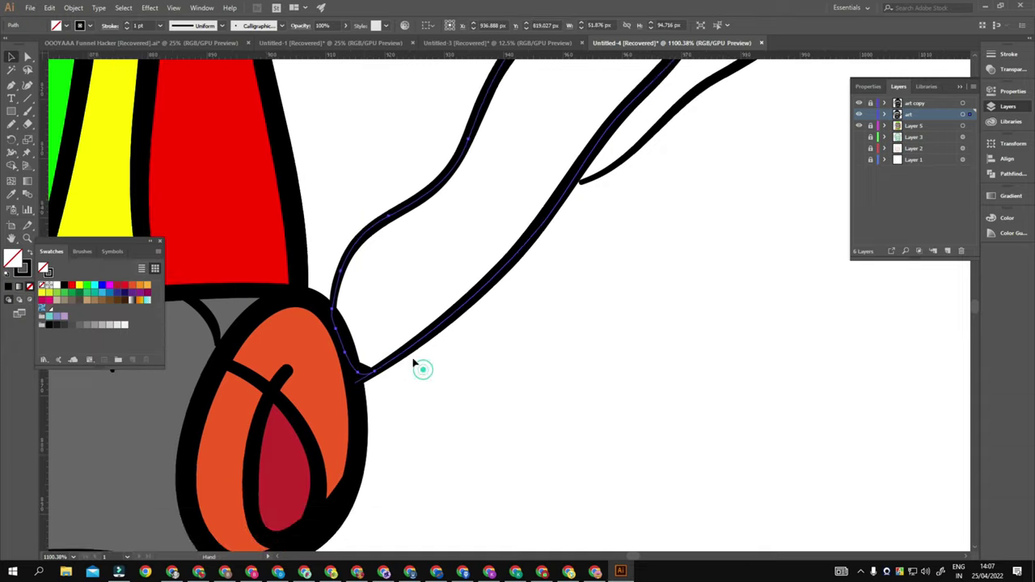
{"action": "scroll", "coordinate": [421, 367], "scroll_direction": "down", "scroll_amount": 5}
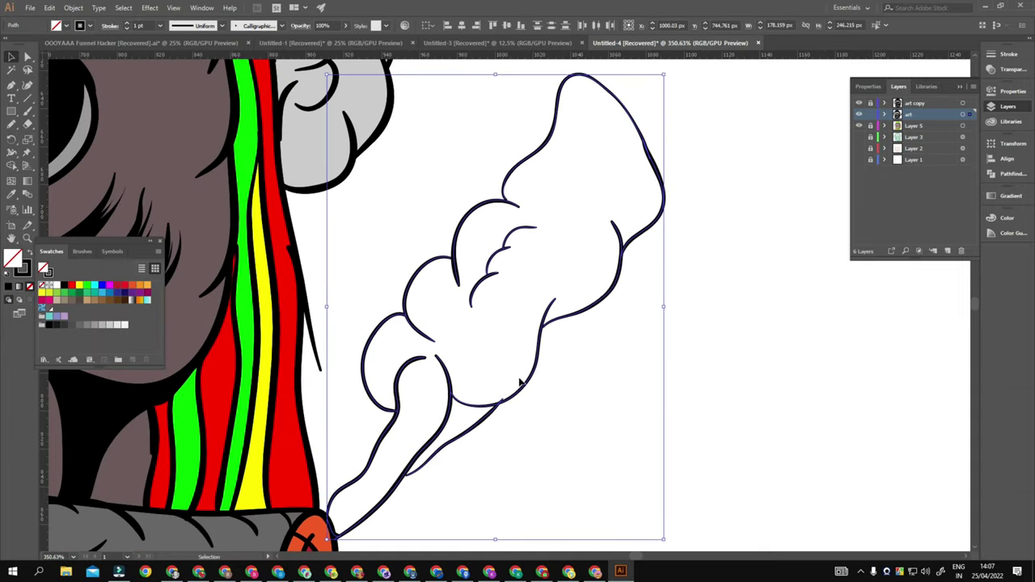
{"action": "scroll", "coordinate": [547, 359], "scroll_direction": "up", "scroll_amount": 2}
{"action": "scroll", "coordinate": [552, 241], "scroll_direction": "down", "scroll_amount": 4}
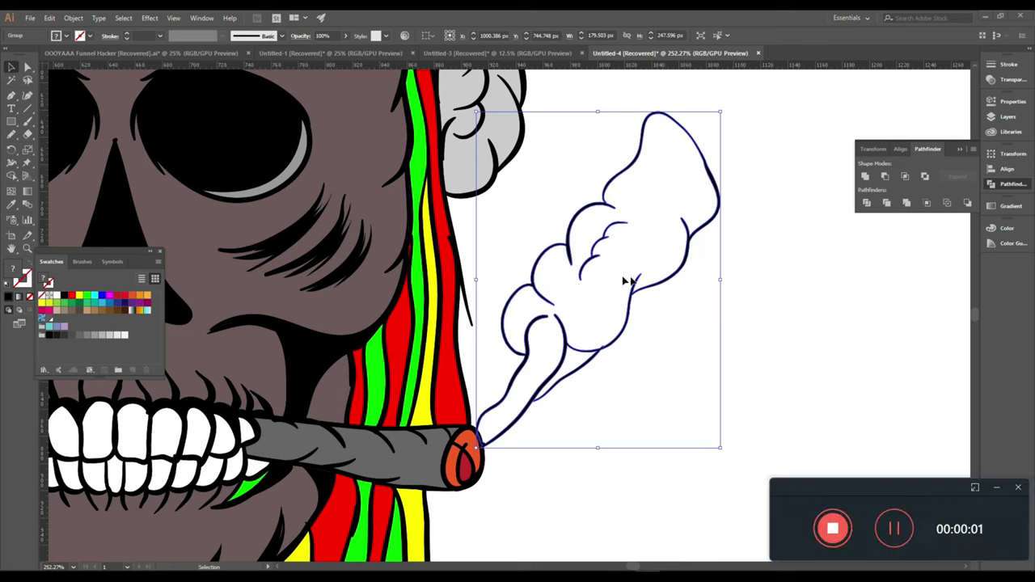
{"action": "left_click", "coordinate": [1018, 489]}
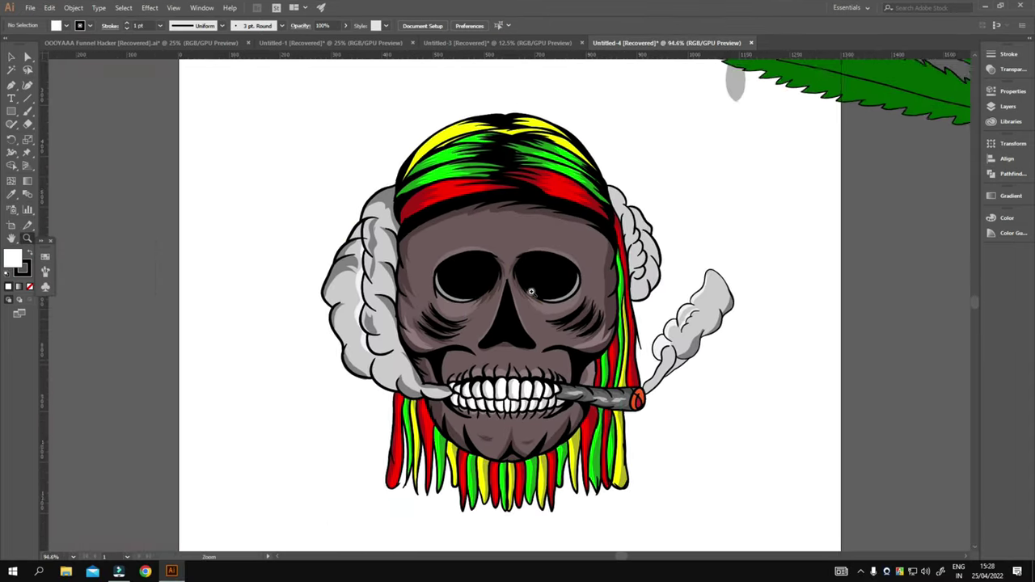
Step: Remove the selected leaf pieces and add an expanded stem styled like the leaf
{"action": "key", "text": "v"}
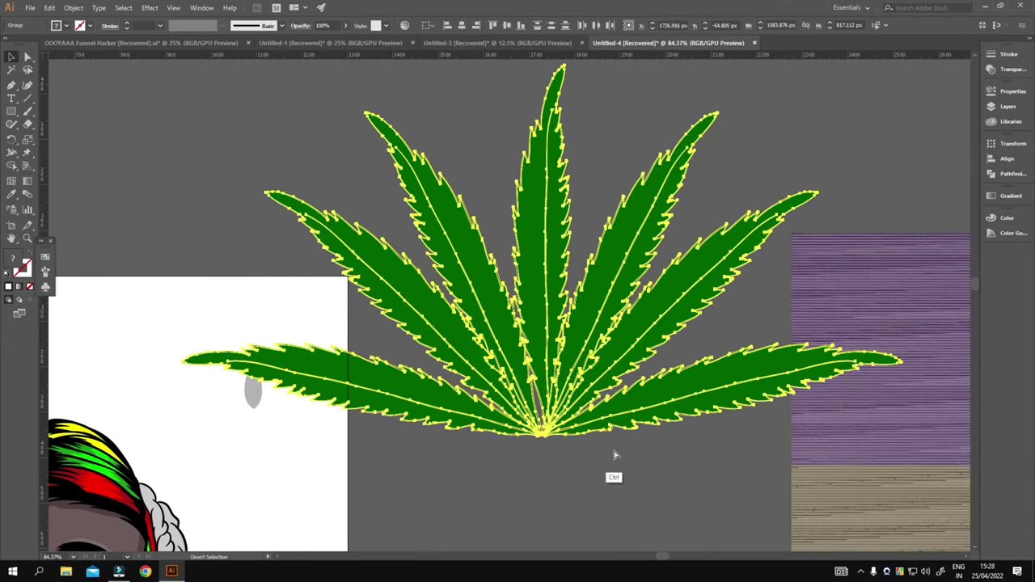
{"action": "left_click", "coordinate": [191, 325]}
{"action": "left_click", "coordinate": [704, 328]}
{"action": "key", "text": "Delete"}
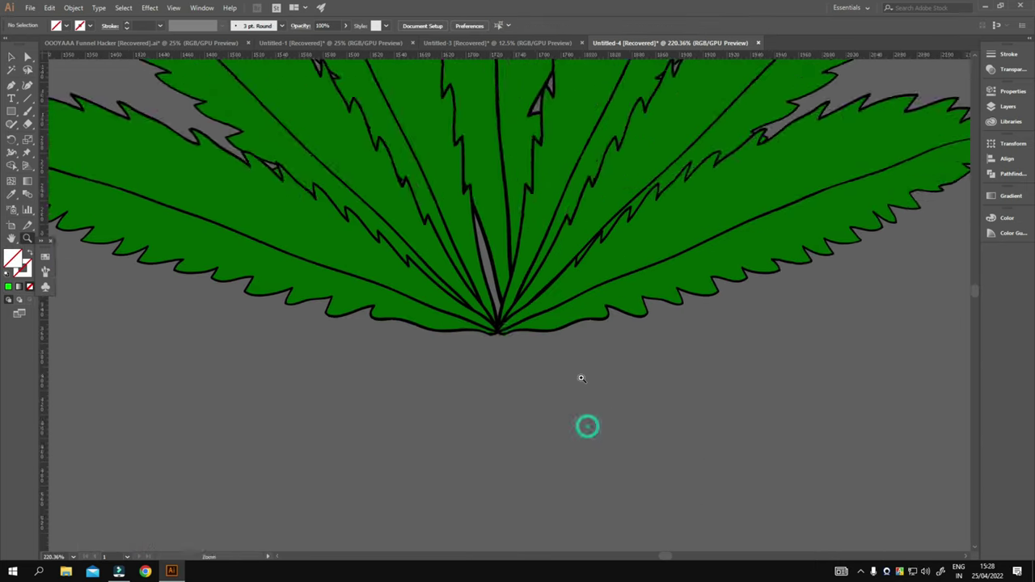
{"action": "left_click_drag", "start_coordinate": [578, 444], "coordinate": [515, 268]}
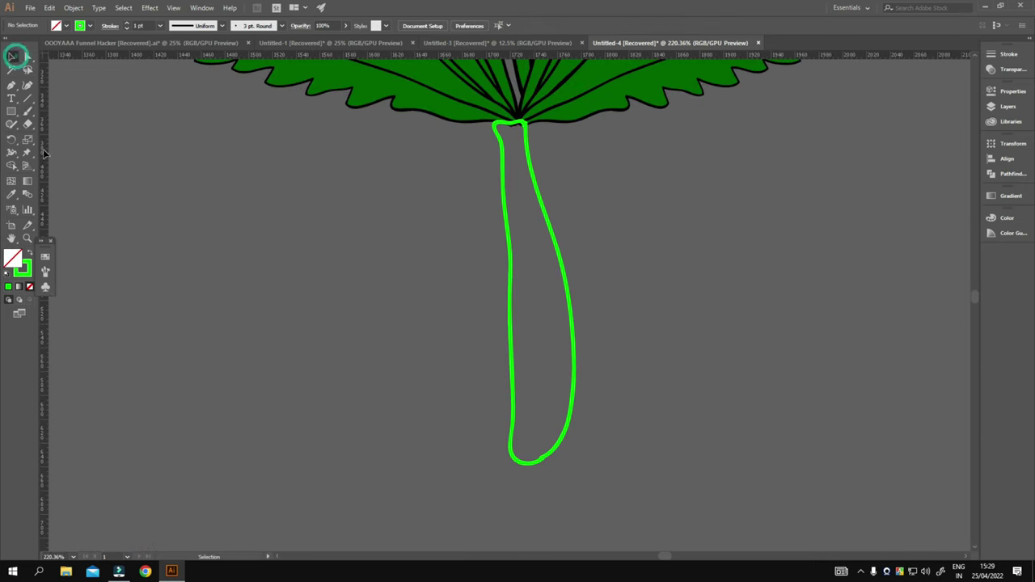
{"action": "left_click", "coordinate": [73, 8]}
{"action": "left_click", "coordinate": [105, 147]}
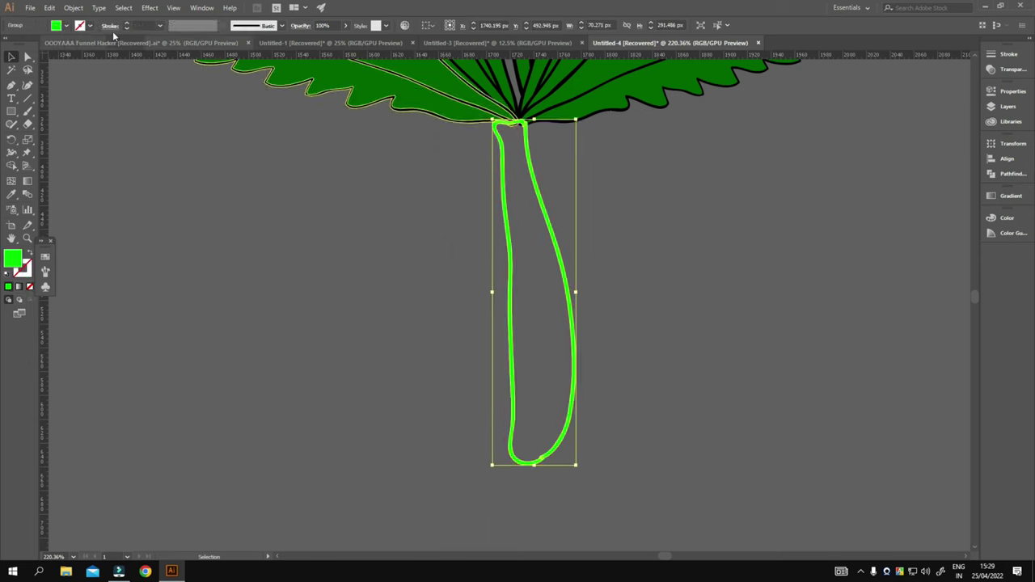
{"action": "left_click", "coordinate": [90, 25]}
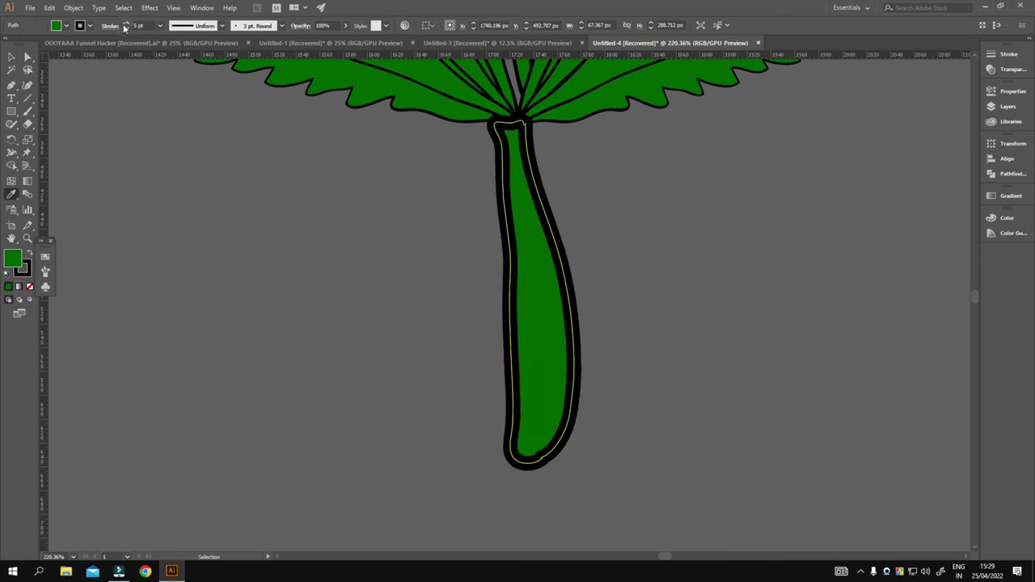
Step: Move the whole leaf onto the skull artboard and shrink it to eye size
{"action": "key", "text": "v"}
{"action": "scroll", "coordinate": [582, 434], "scroll_direction": "down", "scroll_amount": 5, "text": "alt"}
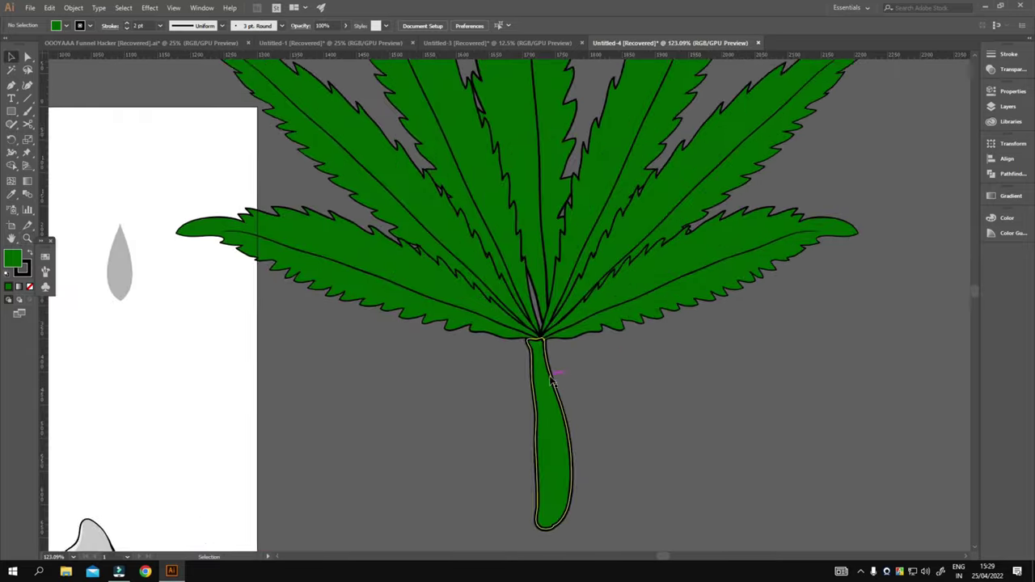
{"action": "left_click", "coordinate": [603, 415]}
{"action": "left_click", "coordinate": [583, 435]}
{"action": "scroll", "coordinate": [582, 434], "scroll_direction": "down", "scroll_amount": 3}
{"action": "left_click_drag", "start_coordinate": [796, 279], "coordinate": [653, 284]}
{"action": "key", "text": "z"}
{"action": "left_click", "coordinate": [474, 369]}
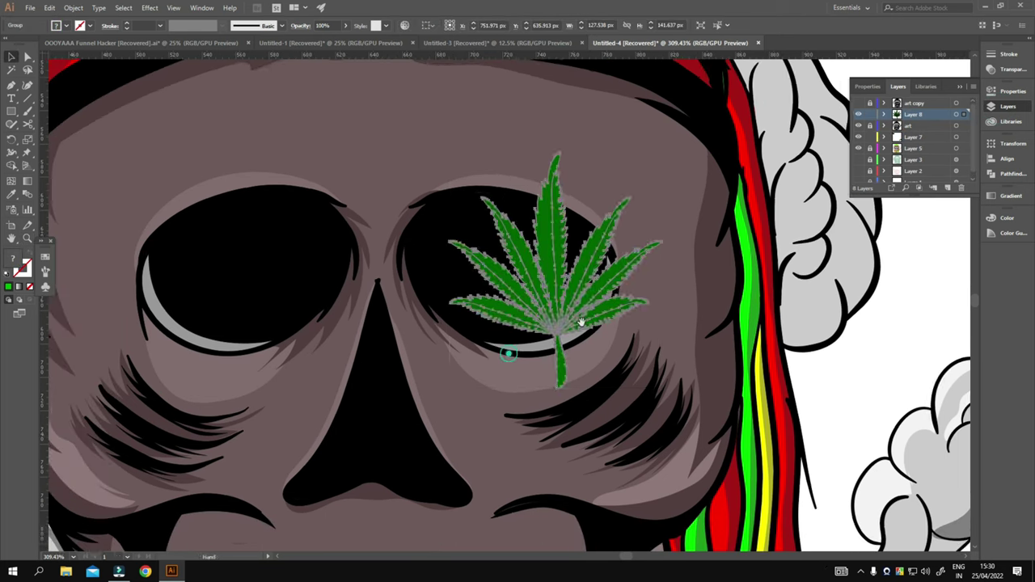
Step: Set the small leaf in the right eye socket and place a copy in the left
{"action": "left_click_drag", "start_coordinate": [493, 323], "coordinate": [524, 301]}
{"action": "left_click_drag", "start_coordinate": [568, 341], "coordinate": [710, 293]}
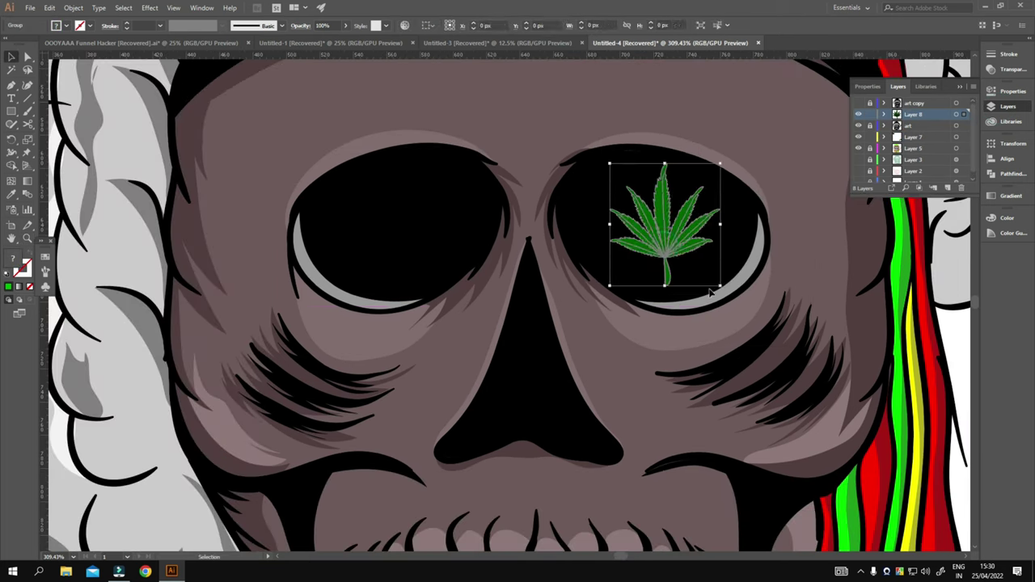
{"action": "left_click_drag", "start_coordinate": [443, 234], "coordinate": [443, 235]}
{"action": "key", "text": "z"}
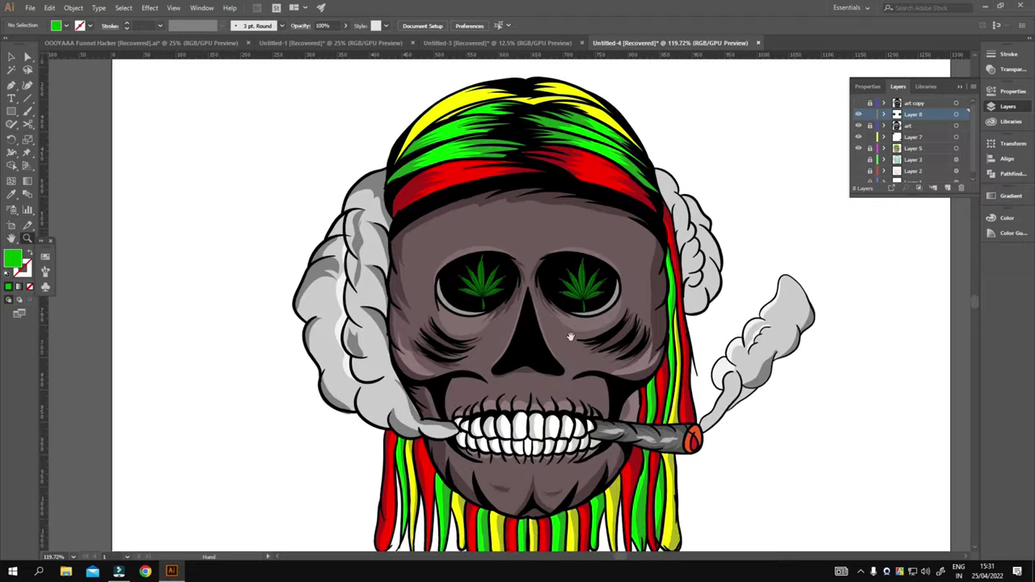
{"action": "left_click_drag", "start_coordinate": [538, 413], "coordinate": [523, 349]}
Step: Create a new layer and select the large green leaf for the backdrop
{"action": "left_click", "coordinate": [949, 189]}
{"action": "left_click", "coordinate": [804, 183], "text": "ctrl"}
{"action": "key", "text": "ctrl+z"}
{"action": "key", "text": "ctrl+shift+z"}
{"action": "key", "text": "ctrl+z"}
Step: Move the large leaf behind the skull, centre the artwork, and select the whole group
{"action": "key", "text": "ctrl+shift+z"}
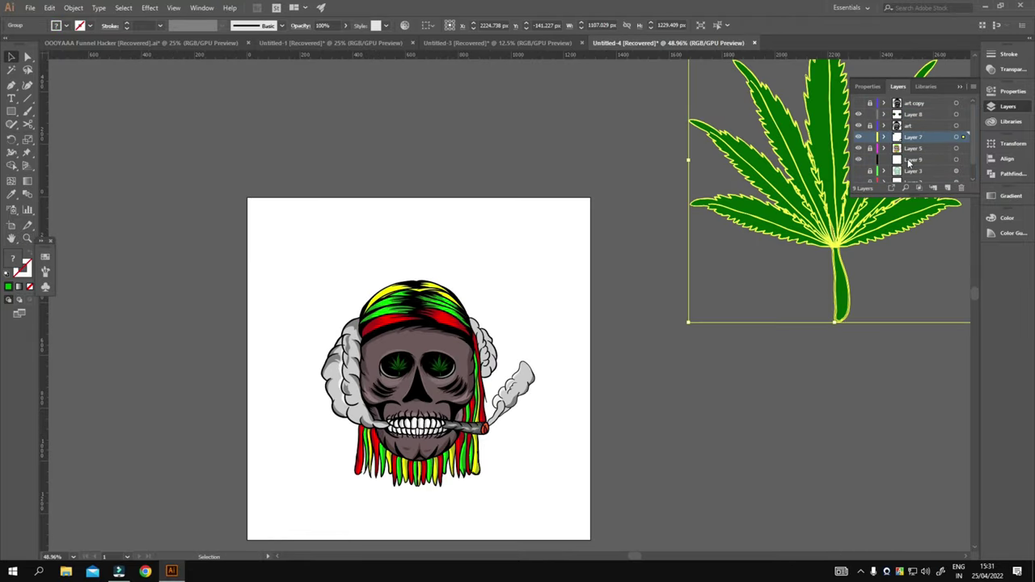
{"action": "mouse_move", "coordinate": [775, 247]}
{"action": "left_mouse_down"}
{"action": "mouse_move", "coordinate": [580, 334]}
{"action": "mouse_move", "coordinate": [588, 145]}
{"action": "left_mouse_up"}
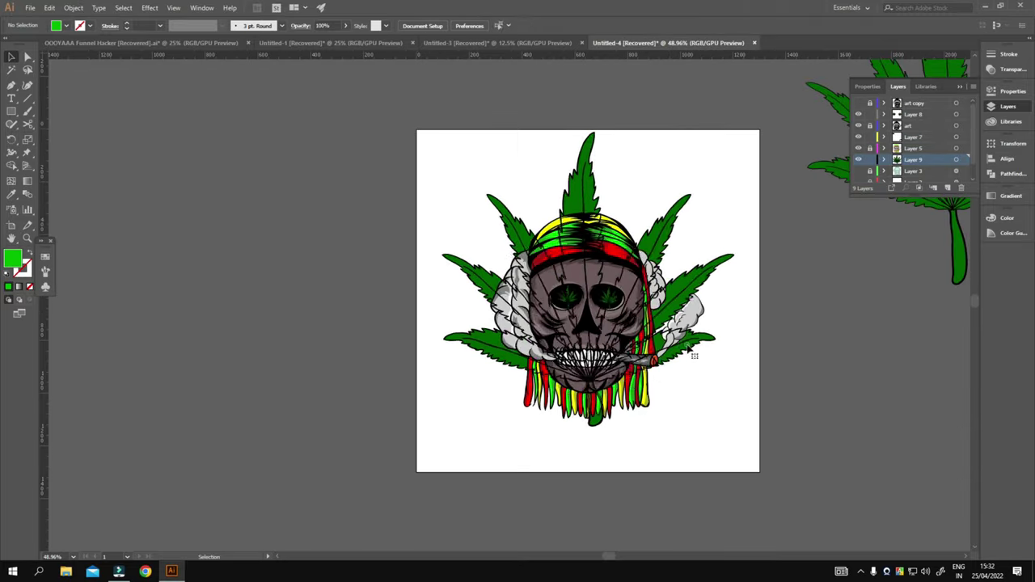
{"action": "scroll", "coordinate": [593, 374], "scroll_direction": "up", "scroll_amount": 5, "text": "alt"}
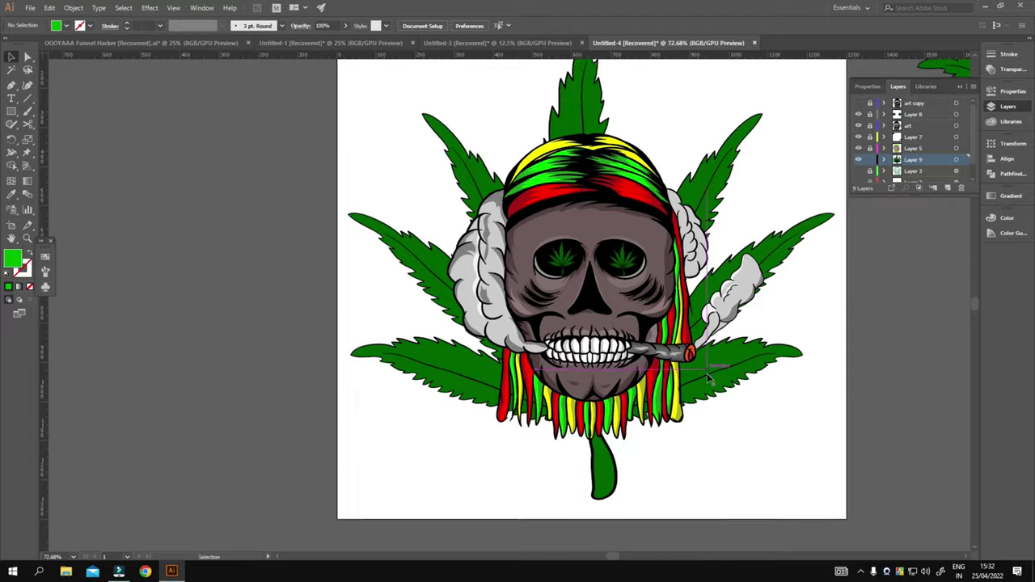
{"action": "left_click", "coordinate": [593, 374]}
{"action": "scroll", "coordinate": [593, 374], "scroll_direction": "down", "scroll_amount": 4, "text": "alt"}
{"action": "left_click_drag", "start_coordinate": [652, 335], "coordinate": [642, 394]}
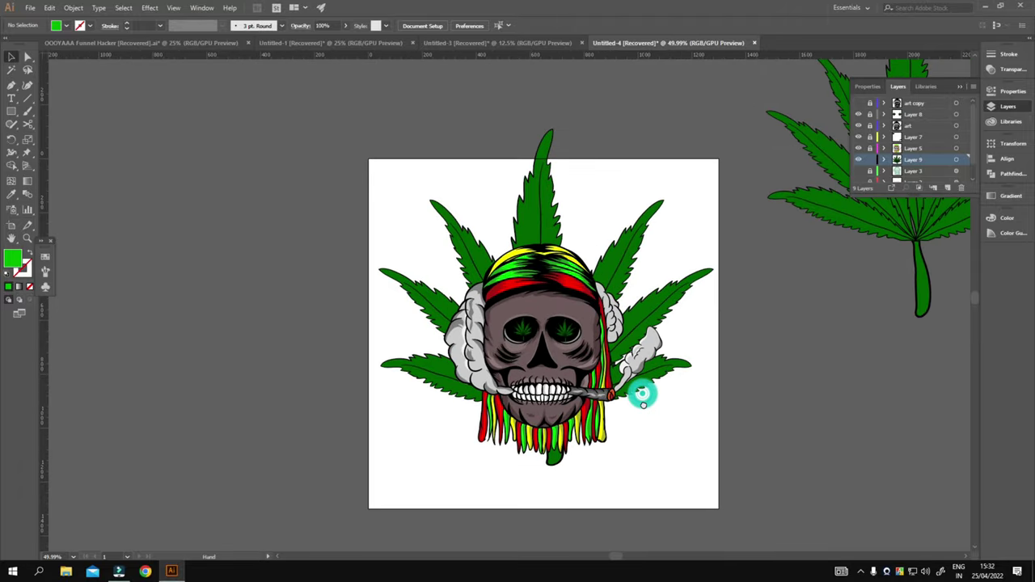
{"action": "left_click_drag", "start_coordinate": [544, 223], "coordinate": [513, 251]}
{"action": "left_click", "coordinate": [513, 251]}
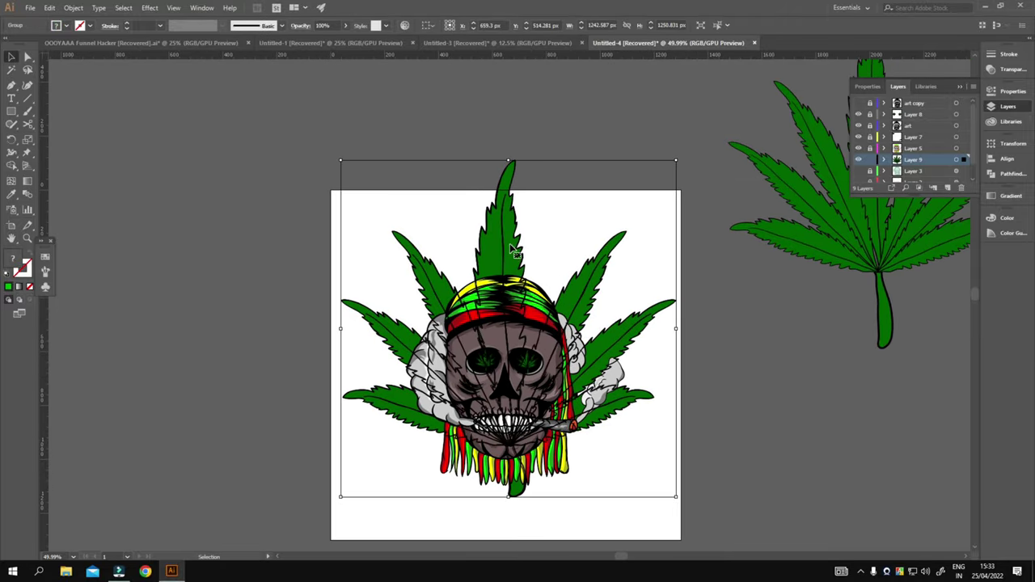
{"action": "left_click", "coordinate": [926, 194]}
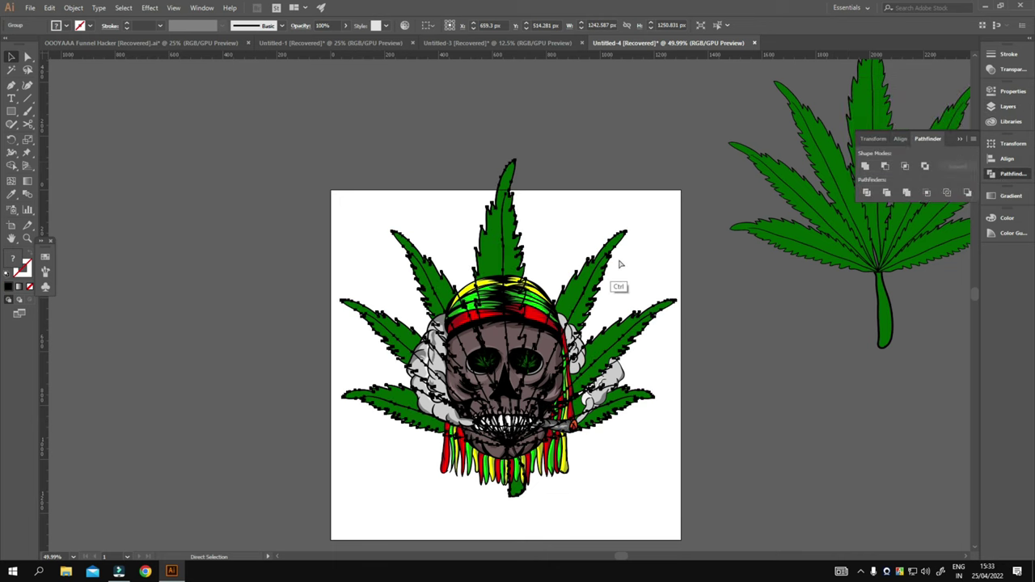
Step: Build red, green and yellow stripe rectangles, shrink them, and repeat the set down the artboard
{"action": "left_click", "coordinate": [599, 221]}
{"action": "left_click_drag", "start_coordinate": [597, 279], "coordinate": [548, 295]}
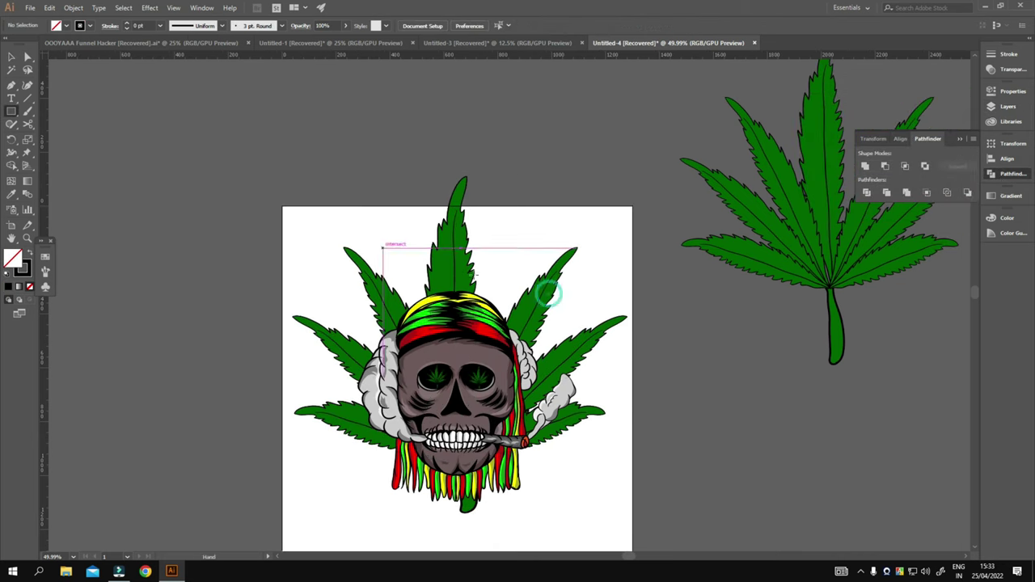
{"action": "left_click", "coordinate": [101, 292]}
{"action": "left_click_drag", "start_coordinate": [623, 258], "coordinate": [623, 374]}
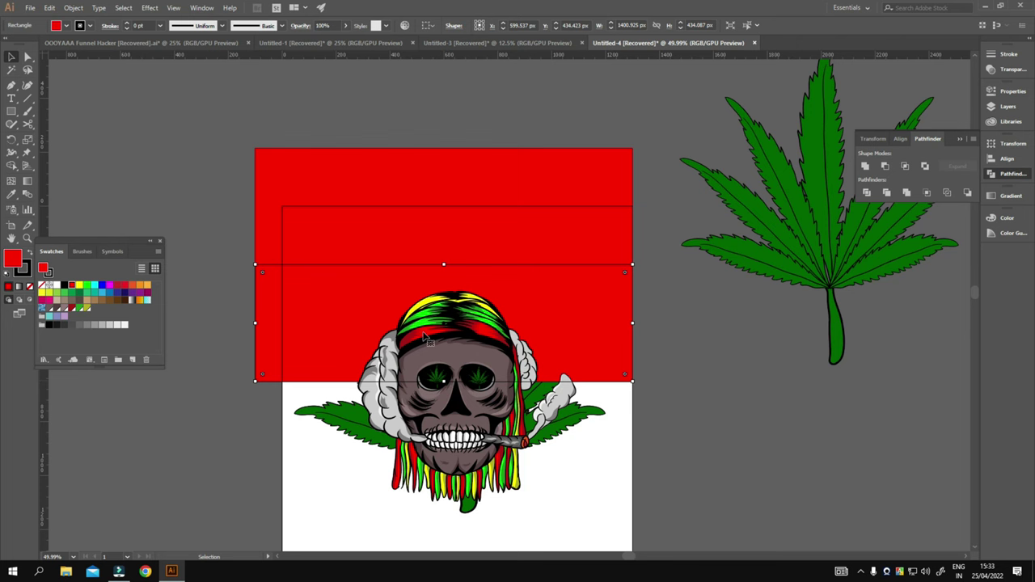
{"action": "left_click", "coordinate": [78, 301]}
{"action": "left_click_drag", "start_coordinate": [526, 307], "coordinate": [525, 423]}
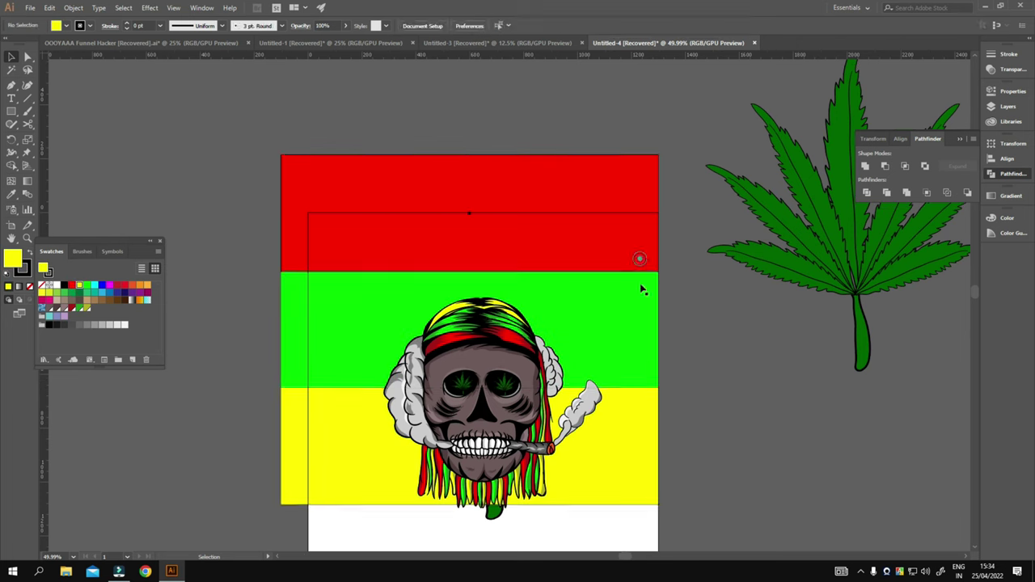
{"action": "left_click_drag", "start_coordinate": [470, 506], "coordinate": [469, 243]}
{"action": "left_click_drag", "start_coordinate": [470, 202], "coordinate": [470, 293]}
{"action": "key", "text": "ctrl+d"}
{"action": "key", "text": "ctrl+d"}
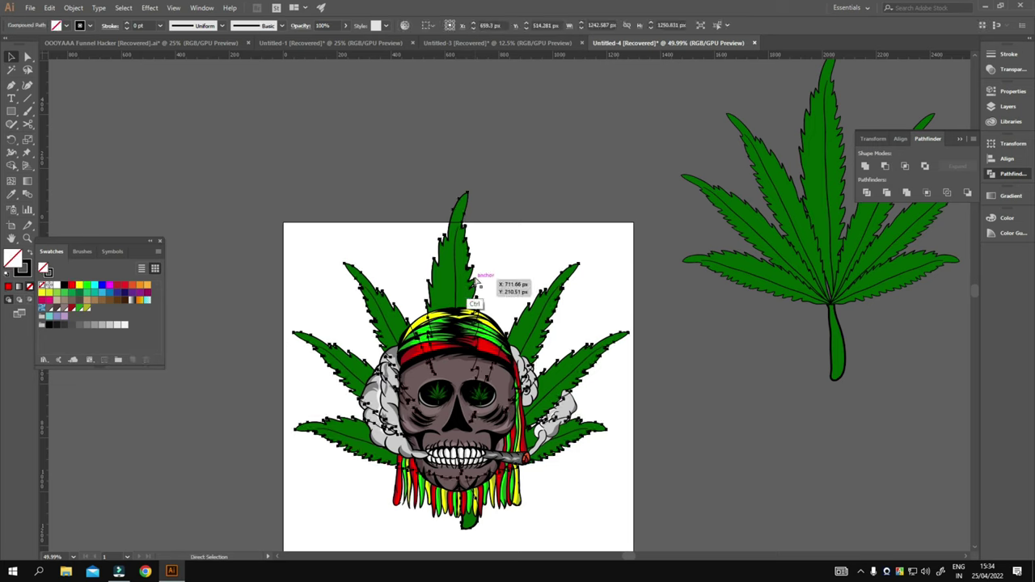
{"action": "key", "text": "ctrl+z"}
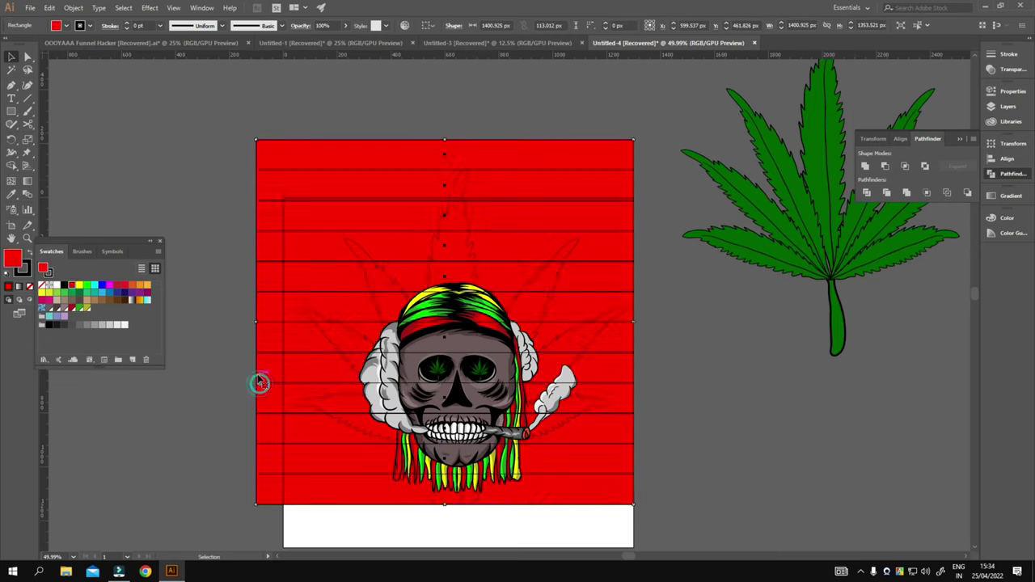
Step: Trim the stripes to the leaf outline and delete the pieces outside the leaf
{"action": "left_click_drag", "start_coordinate": [619, 250], "coordinate": [608, 270]}
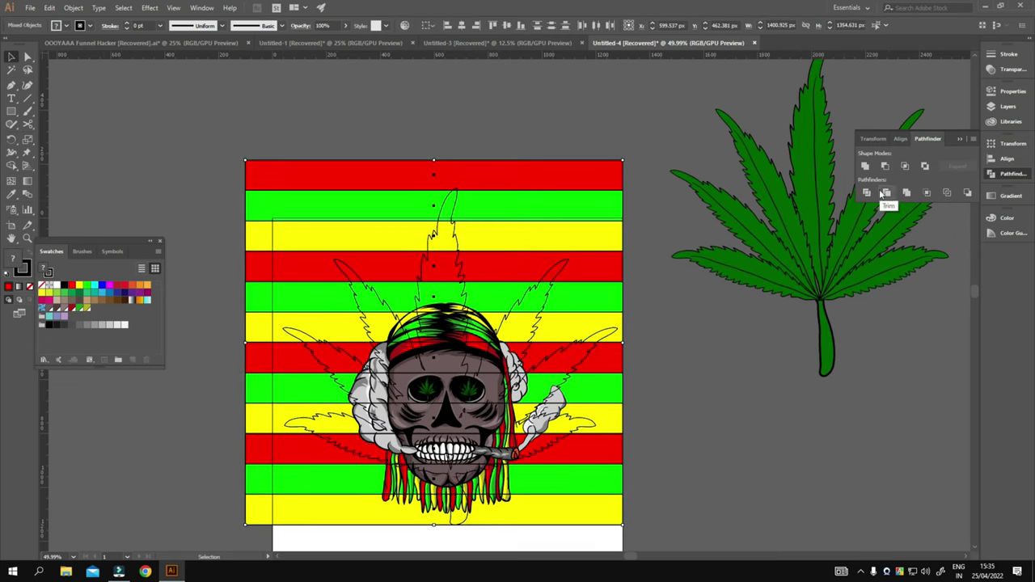
{"action": "left_click", "coordinate": [882, 194]}
{"action": "double_click", "coordinate": [602, 320]}
{"action": "key", "text": "Delete"}
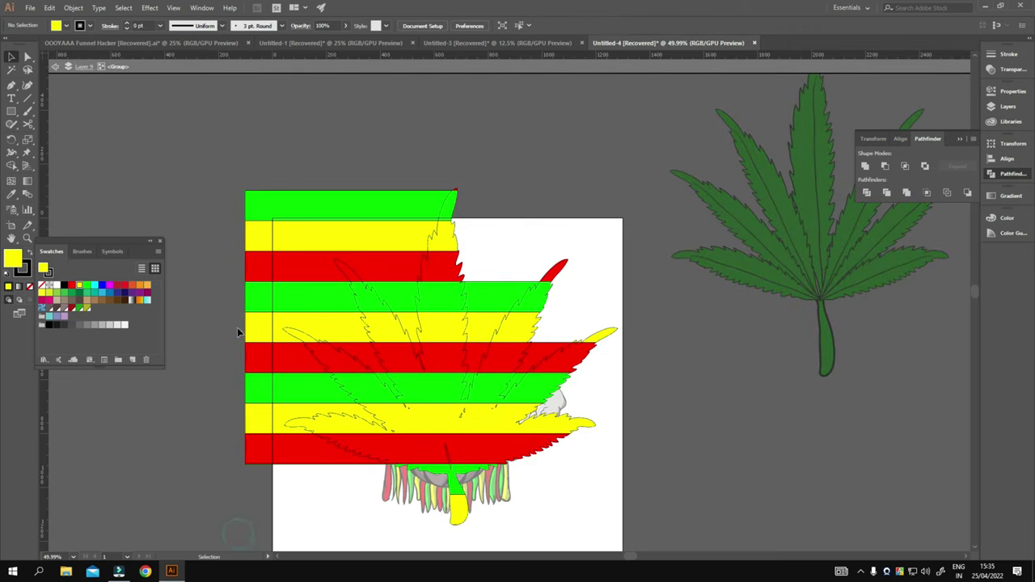
{"action": "left_click", "coordinate": [238, 327]}
{"action": "key", "text": "Delete"}
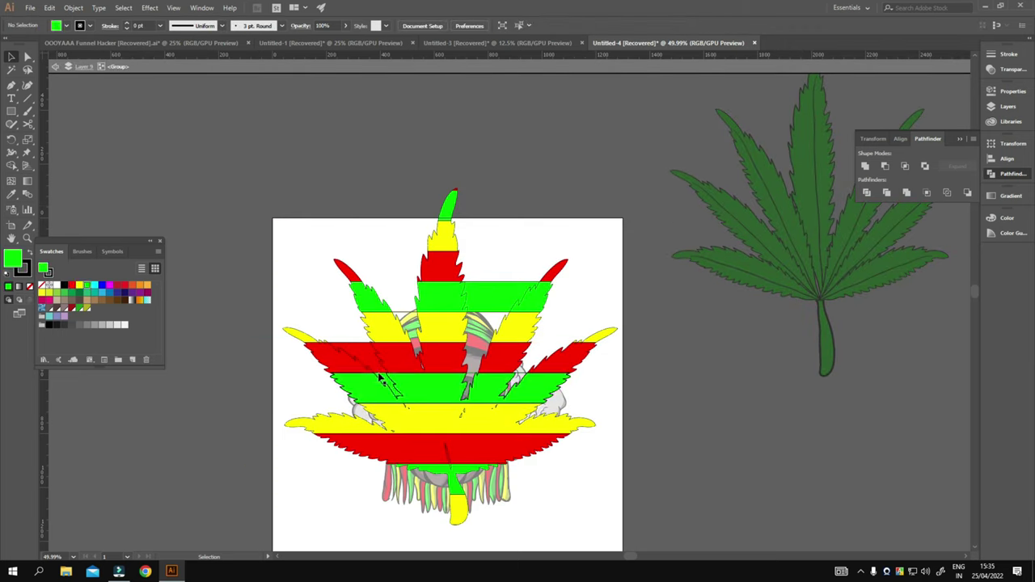
{"action": "left_click", "coordinate": [499, 308]}
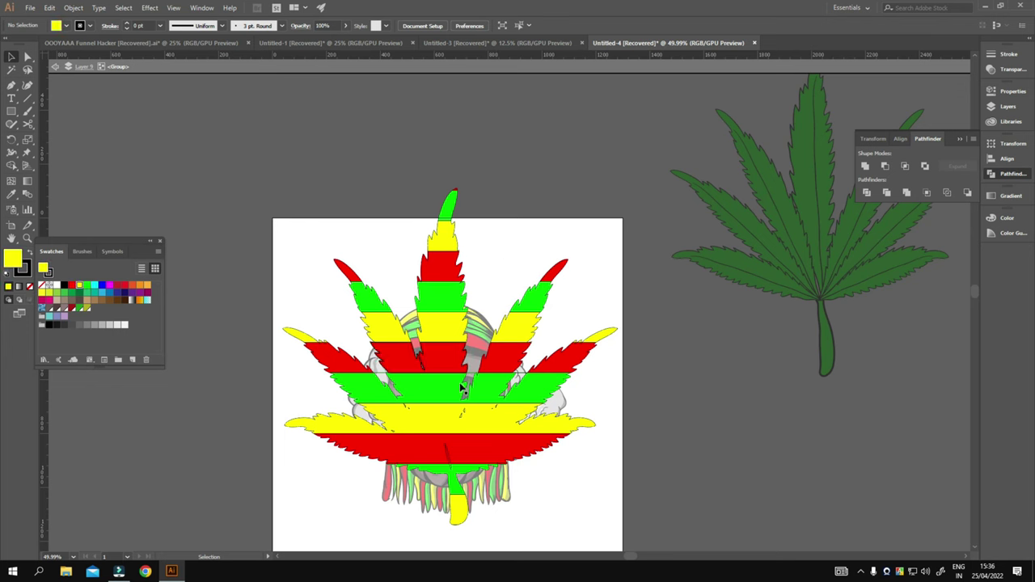
{"action": "double_click", "coordinate": [584, 396]}
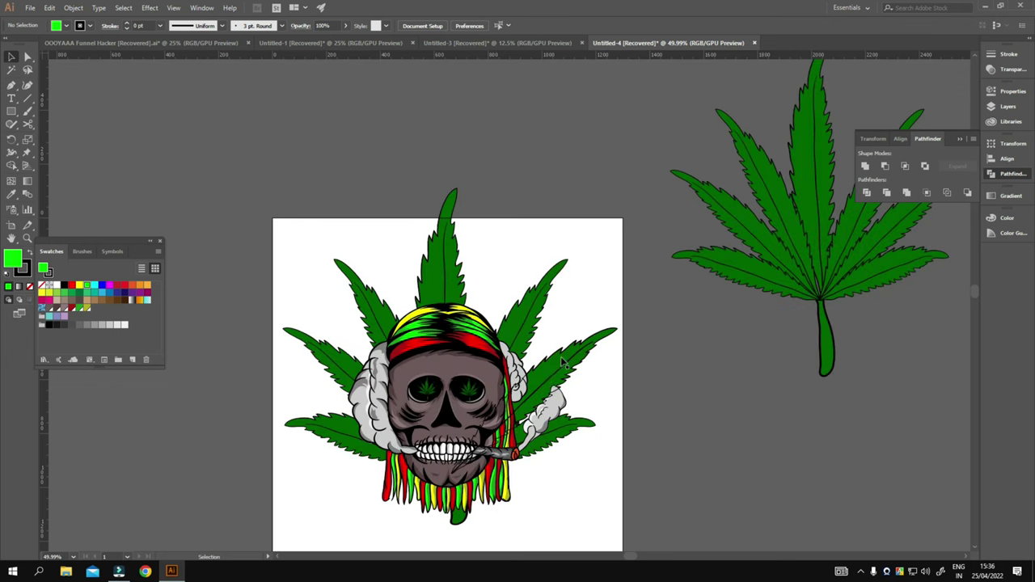
{"action": "left_click", "coordinate": [650, 358]}
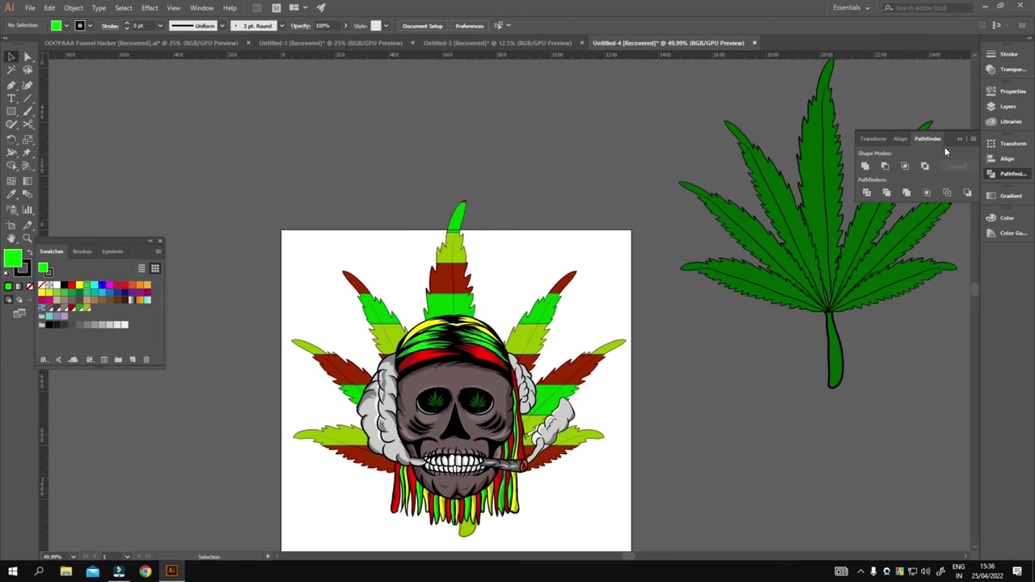
Step: Alt-drag a copy of the whole skull artwork onto the pasteboard at left
{"action": "left_click_drag", "start_coordinate": [681, 340], "coordinate": [703, 305]}
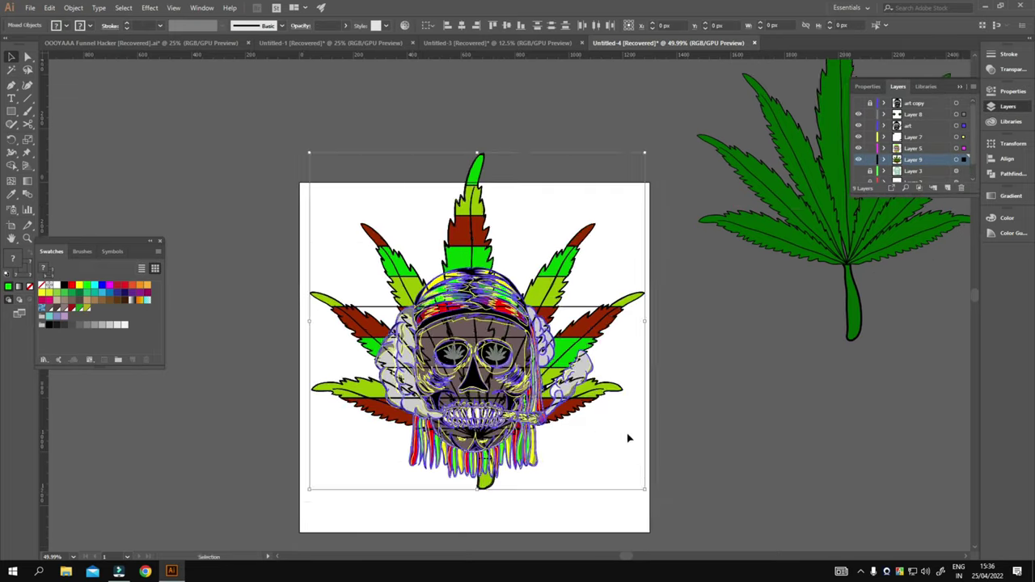
{"action": "left_click_drag", "start_coordinate": [628, 435], "coordinate": [479, 365]}
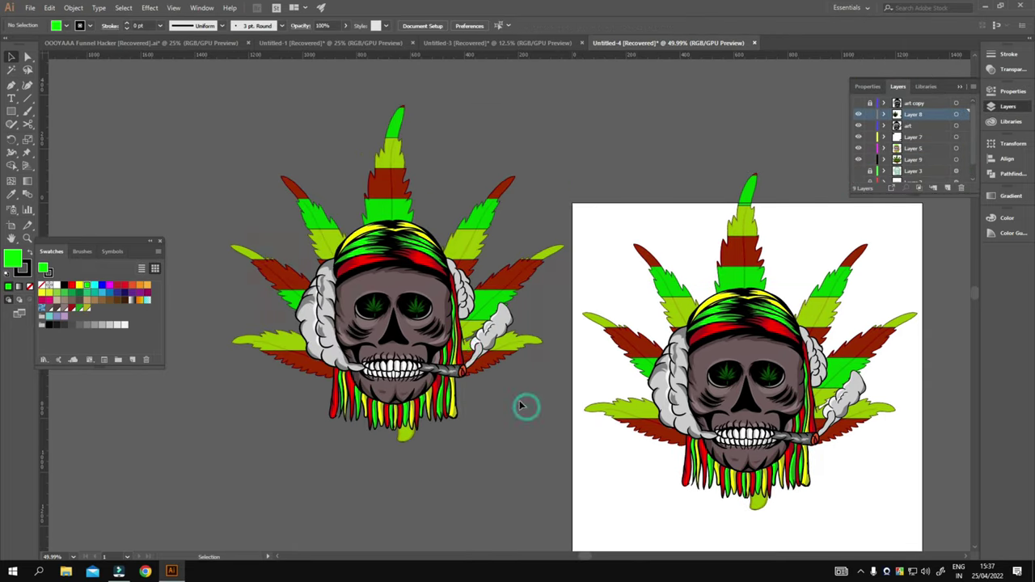
{"action": "scroll", "coordinate": [525, 406], "scroll_direction": "up", "scroll_amount": 5}
{"action": "scroll", "coordinate": [453, 323], "scroll_direction": "down", "scroll_amount": 3}
{"action": "scroll", "coordinate": [659, 349], "scroll_direction": "down", "scroll_amount": 2}
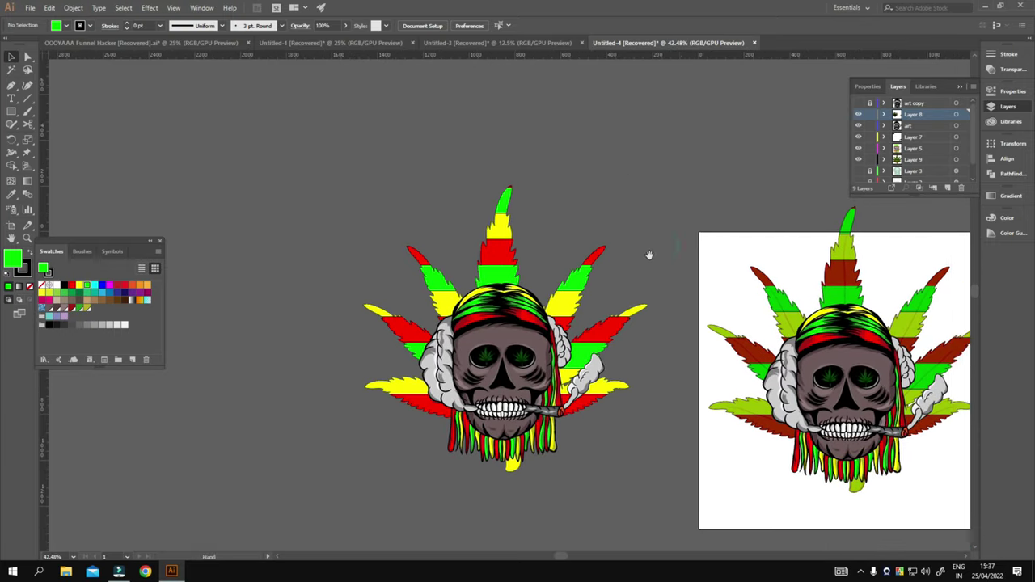
{"action": "scroll", "coordinate": [563, 259], "scroll_direction": "up", "scroll_amount": 3}
Step: Enter the copied artwork's group to adjust the striped leaf layers
{"action": "double_click", "coordinate": [520, 228]}
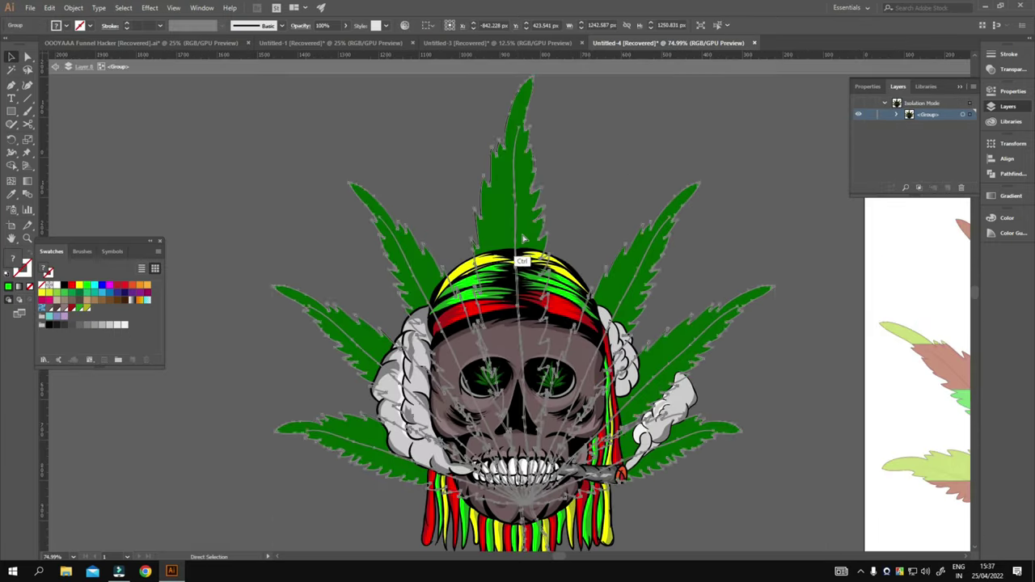
{"action": "double_click", "coordinate": [727, 266]}
{"action": "scroll", "coordinate": [682, 405], "scroll_direction": "down", "scroll_amount": 4}
{"action": "scroll", "coordinate": [683, 340], "scroll_direction": "up", "scroll_amount": 1}
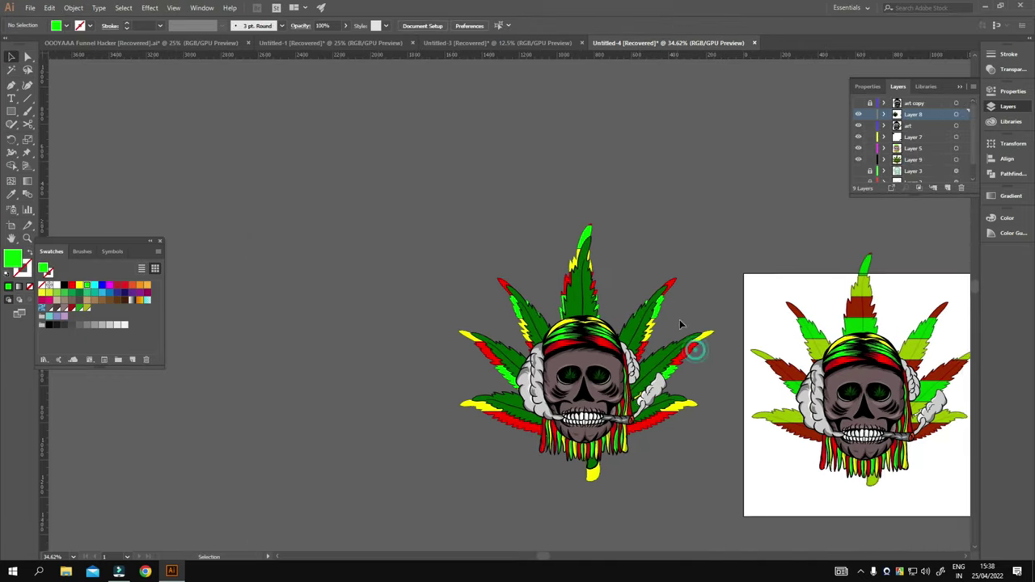
{"action": "double_click", "coordinate": [679, 324]}
{"action": "double_click", "coordinate": [665, 433]}
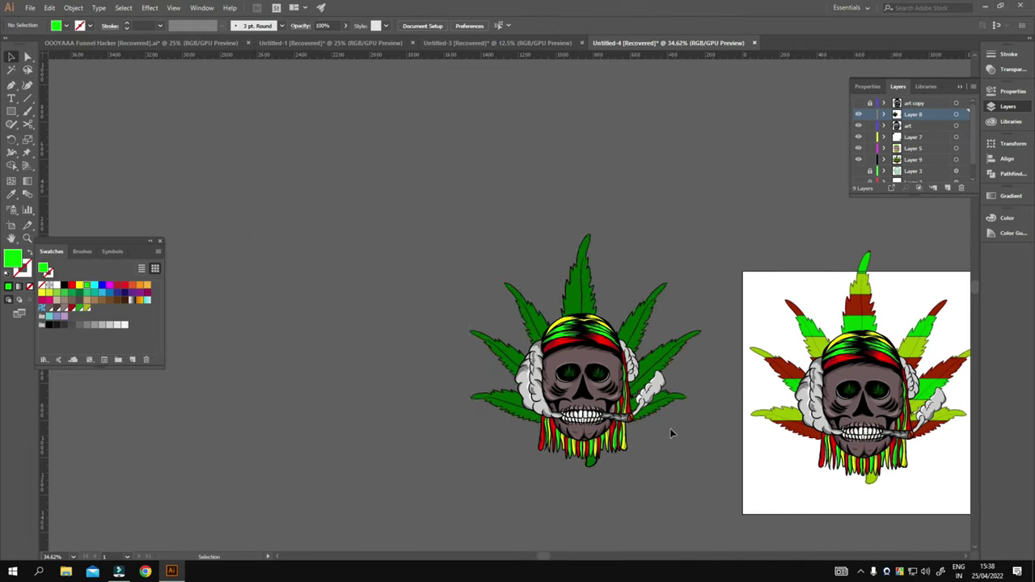
{"action": "double_click", "coordinate": [670, 433]}
{"action": "scroll", "coordinate": [671, 432], "scroll_direction": "up", "scroll_amount": 3}
{"action": "key", "text": "Escape"}
{"action": "double_click", "coordinate": [518, 267]}
Step: Move a small striped leaf into the right eye socket and stretch it taller
{"action": "scroll", "coordinate": [558, 240], "scroll_direction": "down", "scroll_amount": 2}
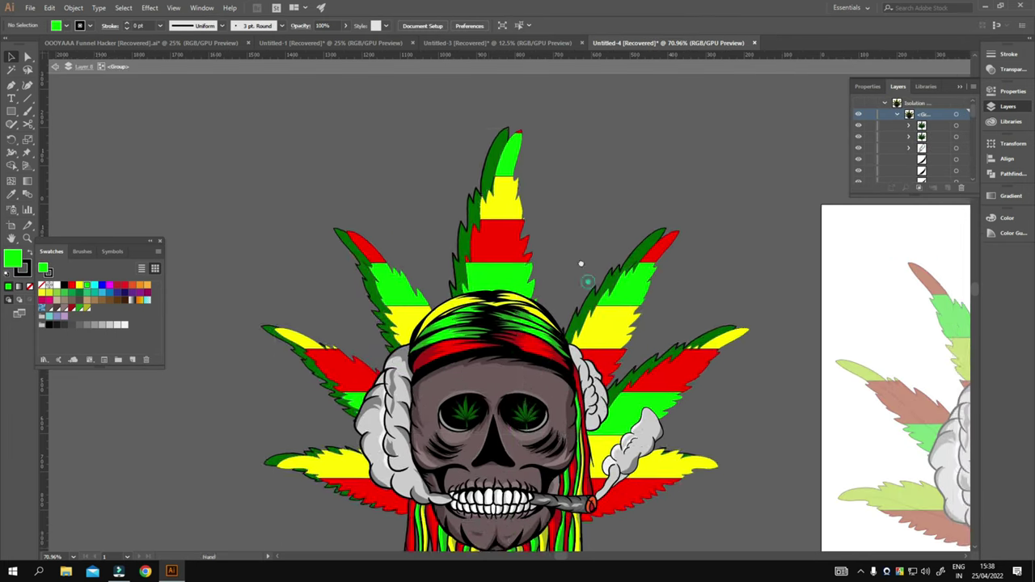
{"action": "key", "text": "Escape"}
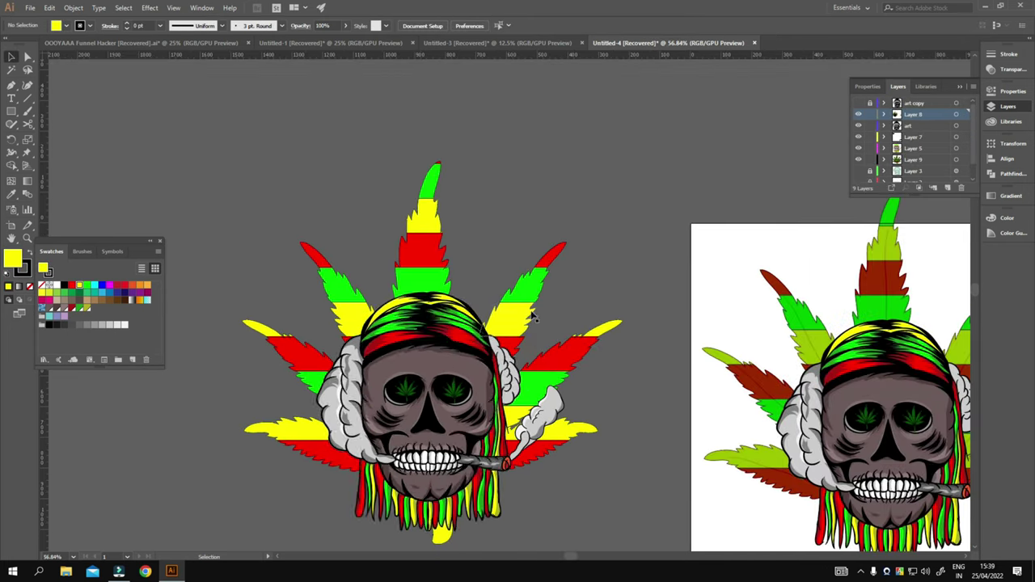
{"action": "scroll", "coordinate": [511, 323], "scroll_direction": "down", "scroll_amount": 2}
{"action": "left_click_drag", "start_coordinate": [520, 255], "coordinate": [520, 161]}
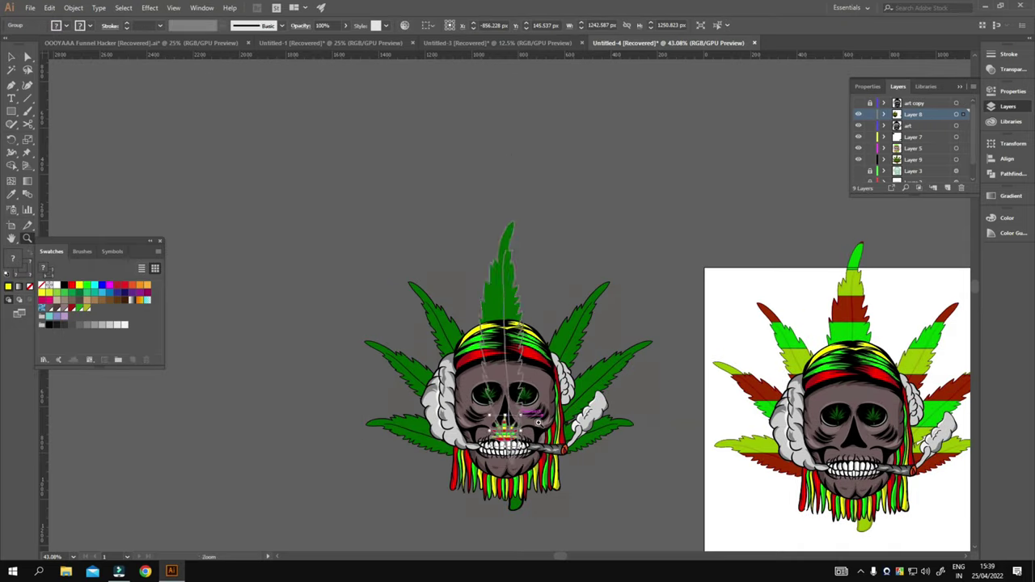
{"action": "scroll", "coordinate": [538, 421], "scroll_direction": "up", "scroll_amount": 5}
{"action": "left_click_drag", "start_coordinate": [452, 432], "coordinate": [563, 316]}
{"action": "mouse_move", "coordinate": [551, 356]}
{"action": "left_mouse_down"}
{"action": "mouse_move", "coordinate": [551, 366]}
{"action": "mouse_move", "coordinate": [573, 353]}
{"action": "left_mouse_up"}
Step: Alt-drag a copy of the striped leaf into the left eye socket
{"action": "left_click_drag", "start_coordinate": [370, 353], "coordinate": [369, 354]}
{"action": "scroll", "coordinate": [376, 330], "scroll_direction": "down", "scroll_amount": 8}
{"action": "scroll", "coordinate": [682, 423], "scroll_direction": "up", "scroll_amount": 2}
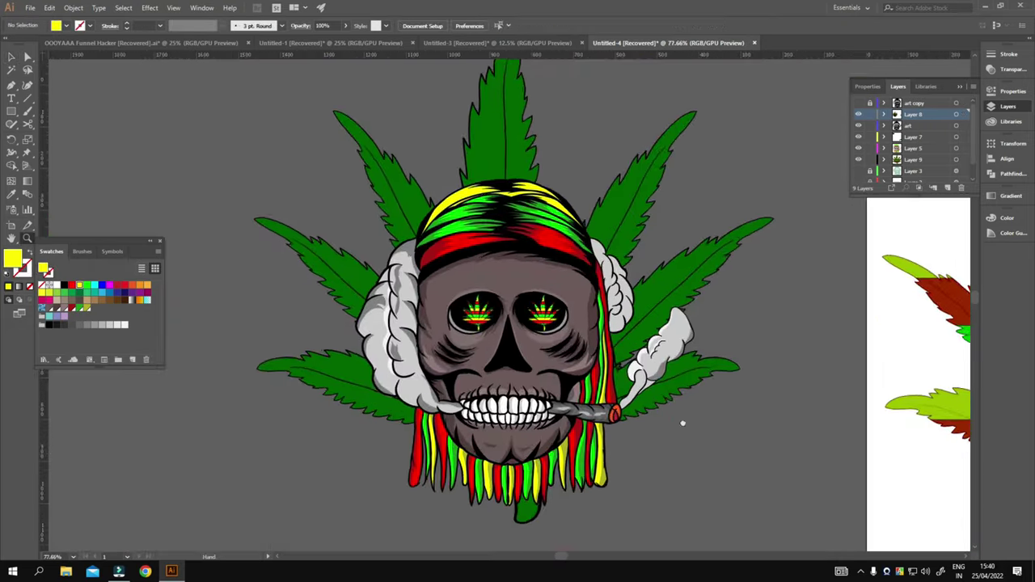
{"action": "scroll", "coordinate": [686, 439], "scroll_direction": "down", "scroll_amount": 1}
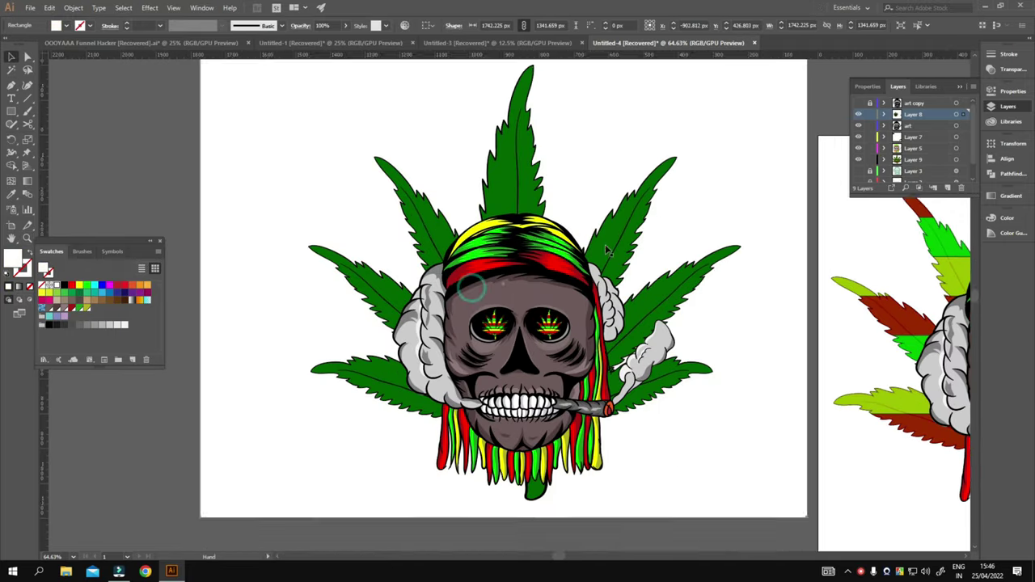